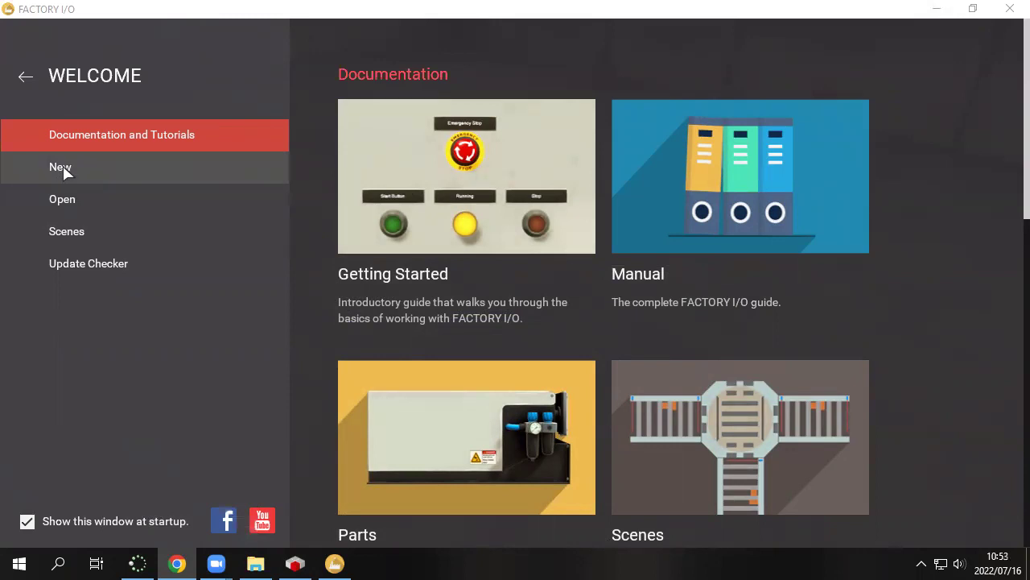
- Create a new empty scene
left_click(63, 169)
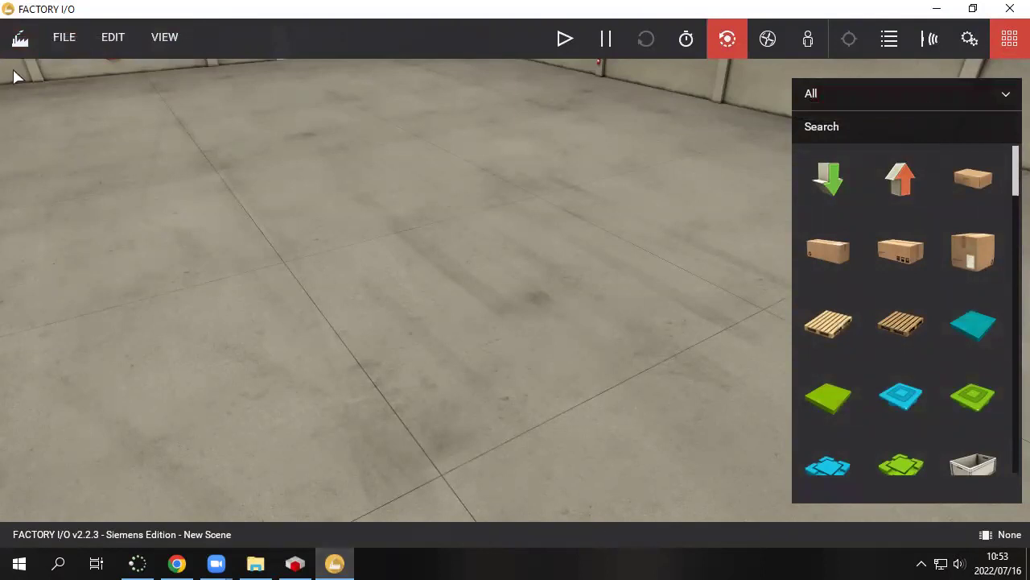
scroll(920, 306, "down", 2)
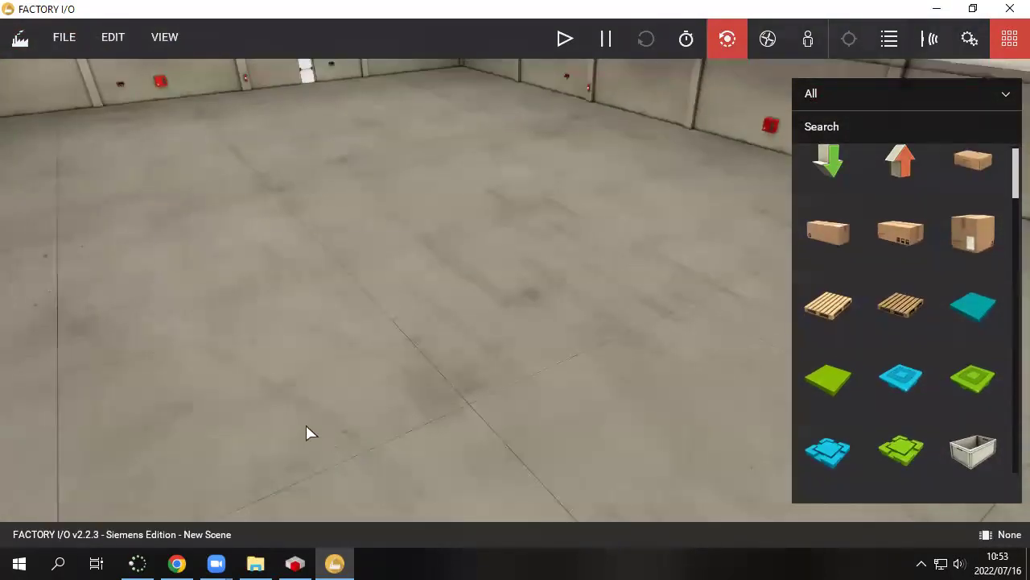
scroll(343, 377, "up", 5)
scroll(359, 217, "down", 2)
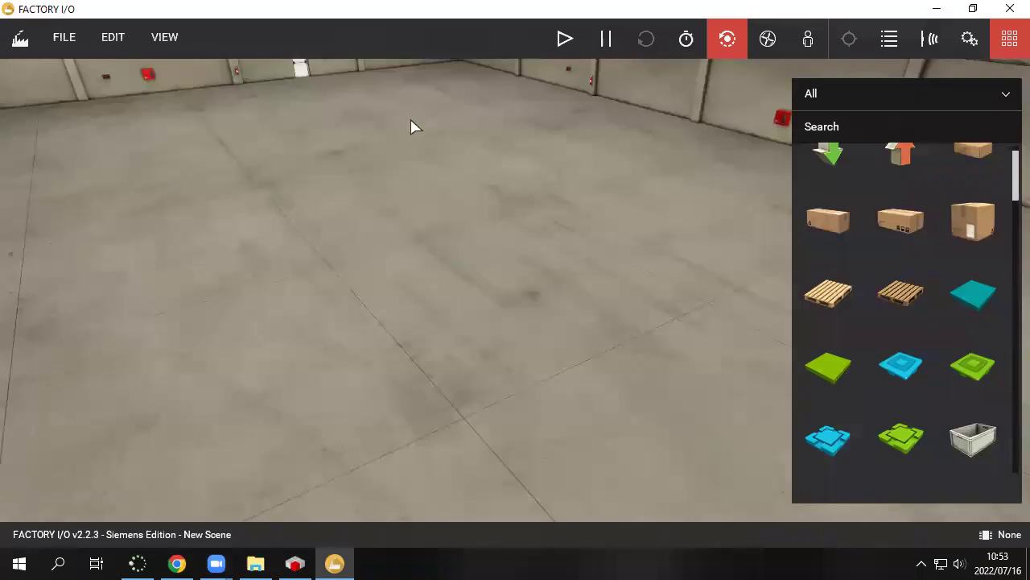
scroll(421, 235, "down", 3)
scroll(423, 235, "up", 3)
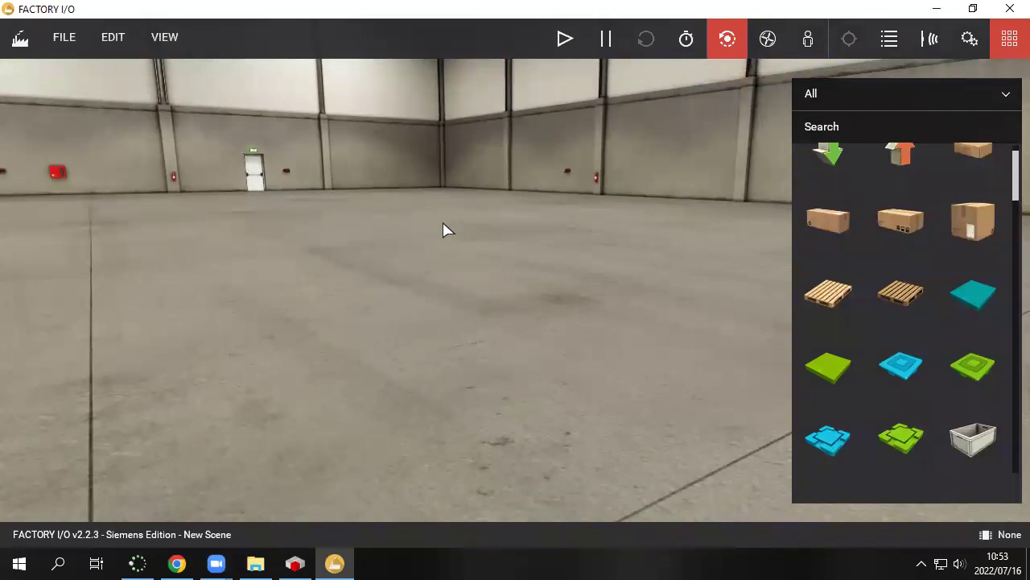
scroll(954, 351, "down", 4)
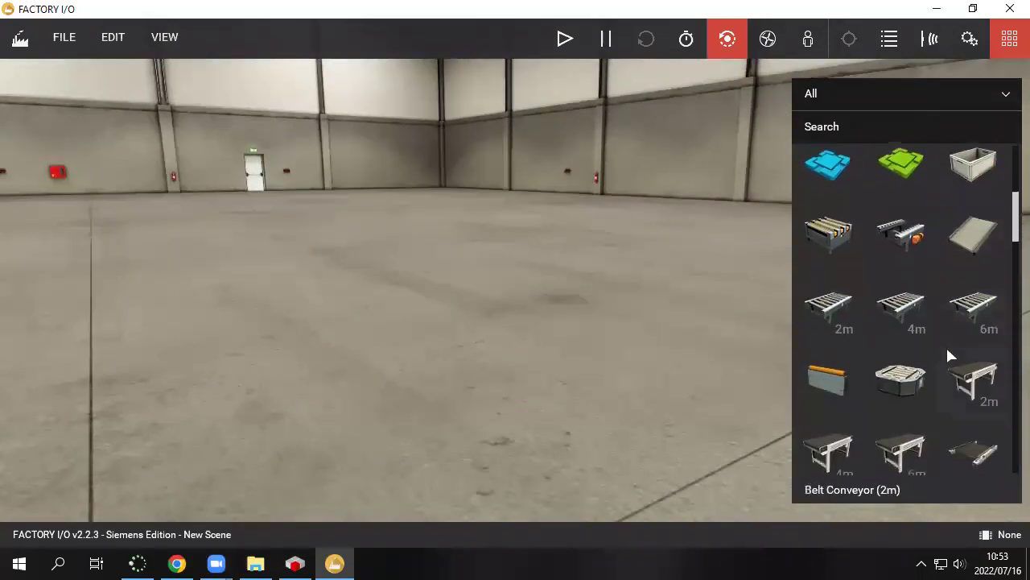
left_click(295, 563)
left_click(296, 564)
left_click(335, 563)
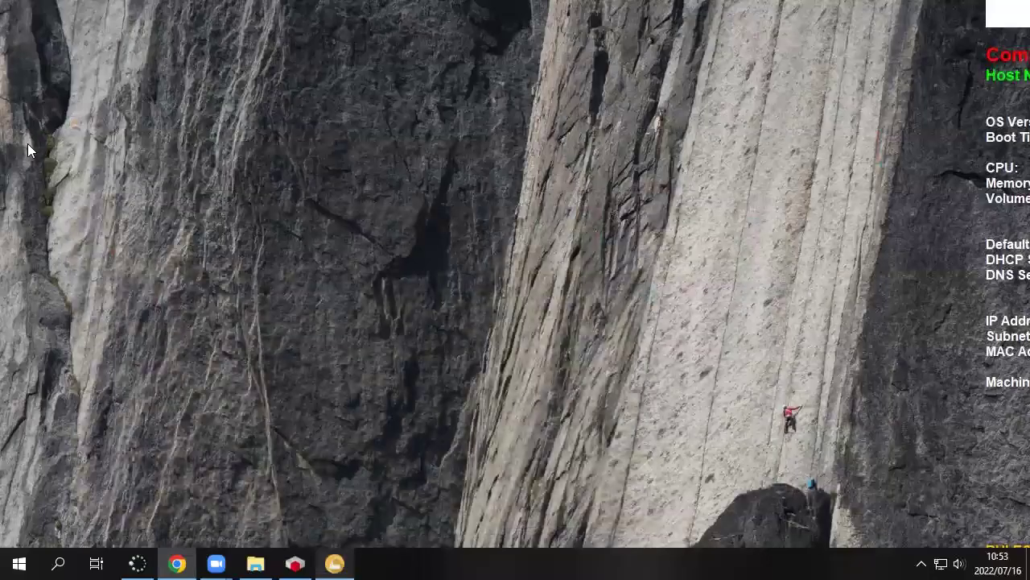
left_click(337, 563)
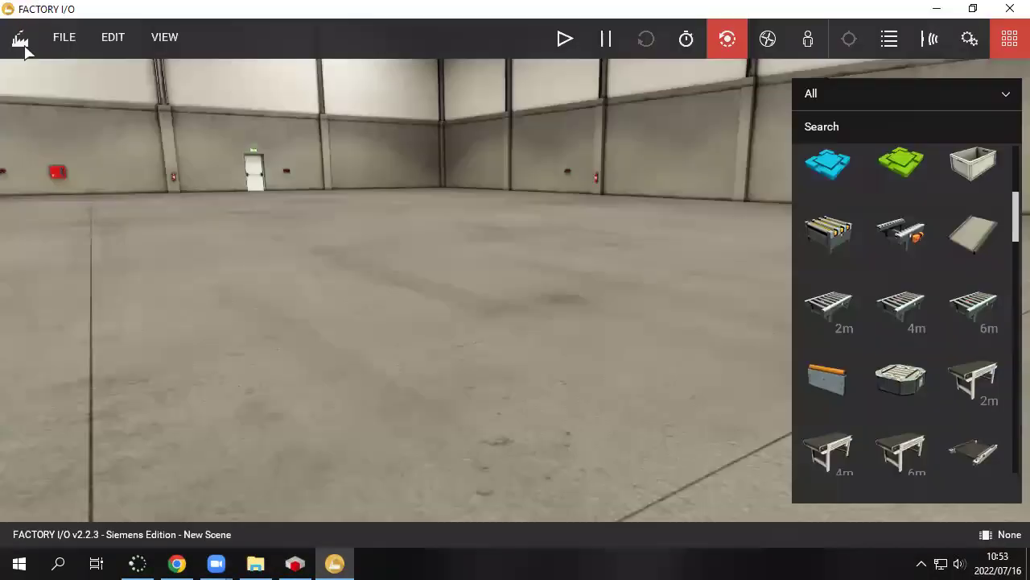
- Examine the list of available PLC and I/O drivers, leave the driver unset, and return to the scene
left_click(50, 35)
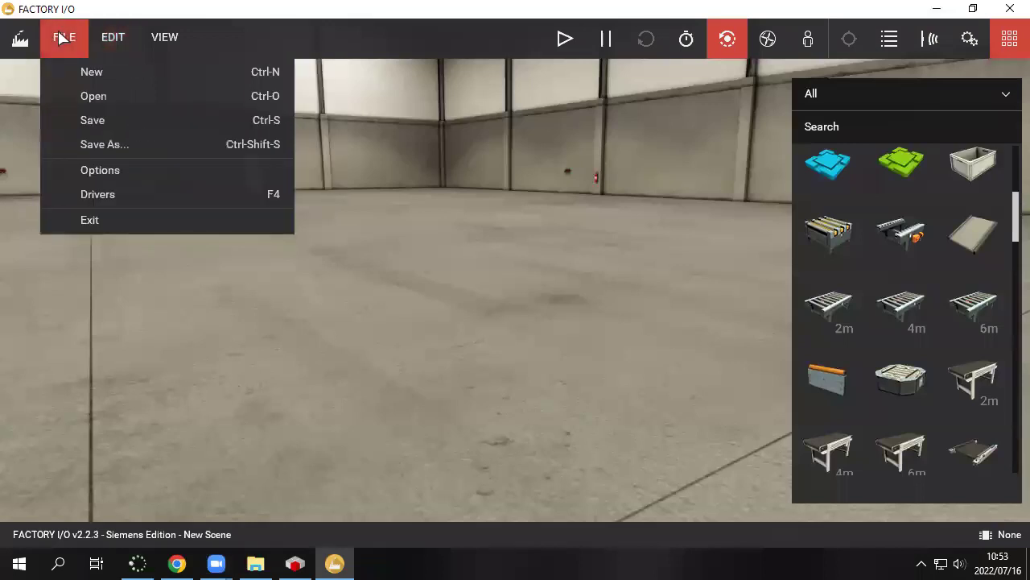
left_click(112, 188)
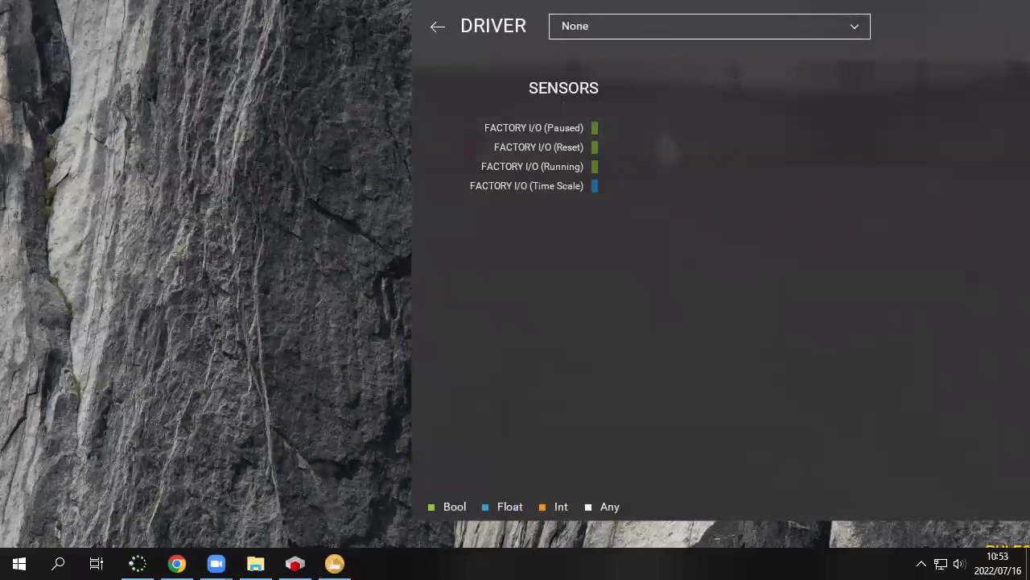
left_click(765, 29)
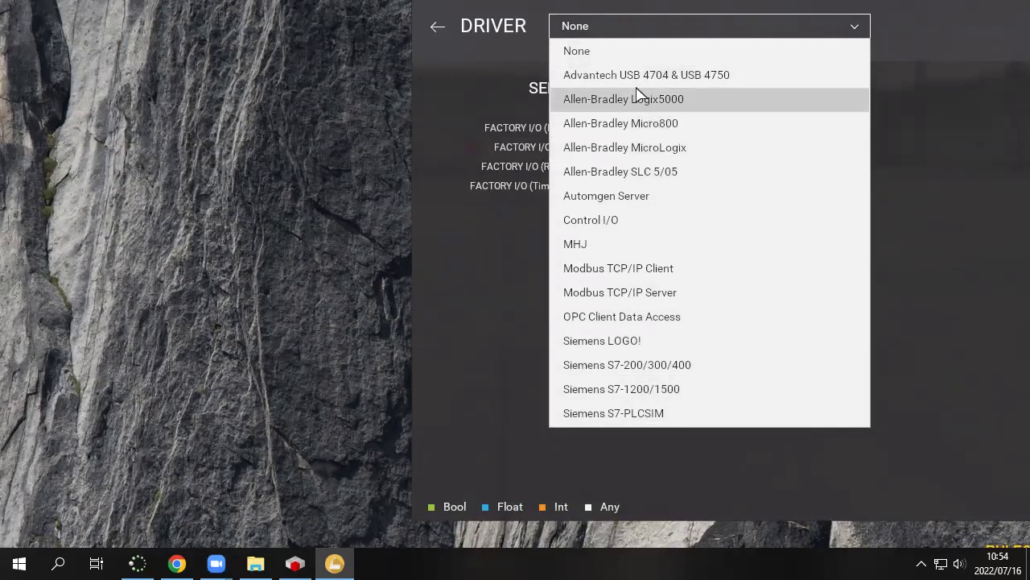
left_click(542, 284)
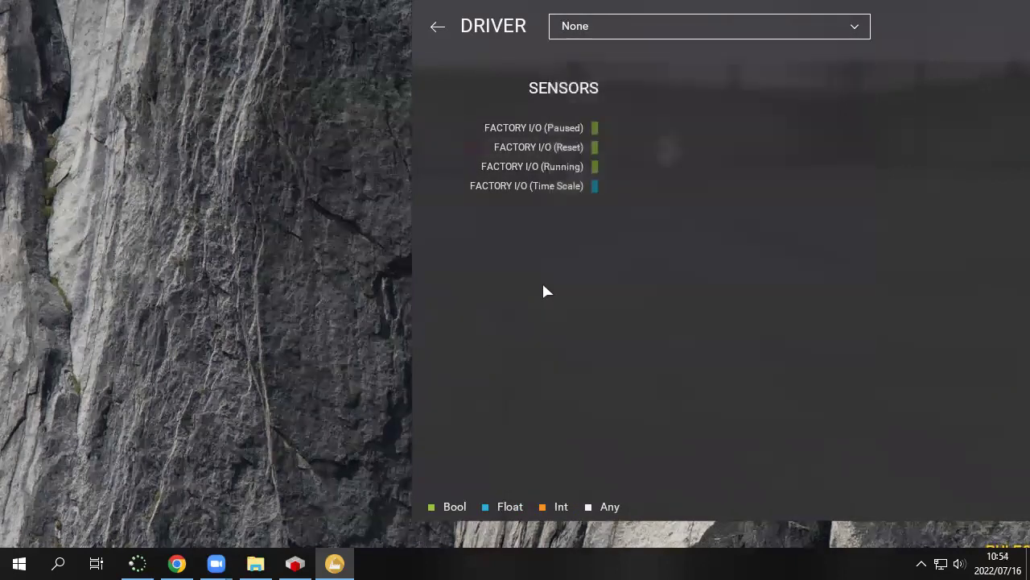
left_click(436, 28)
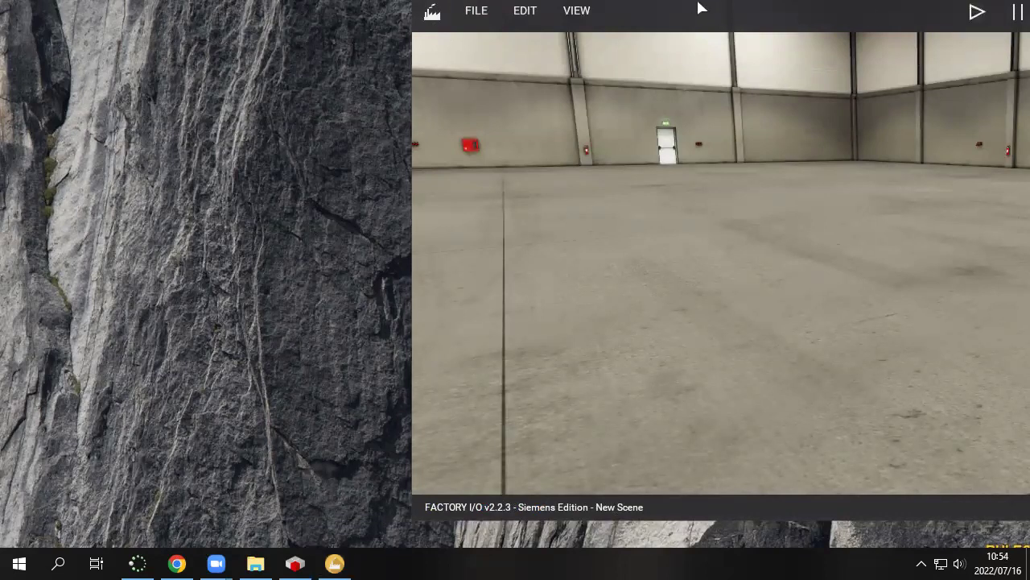
left_click(697, 161)
left_click(978, 13)
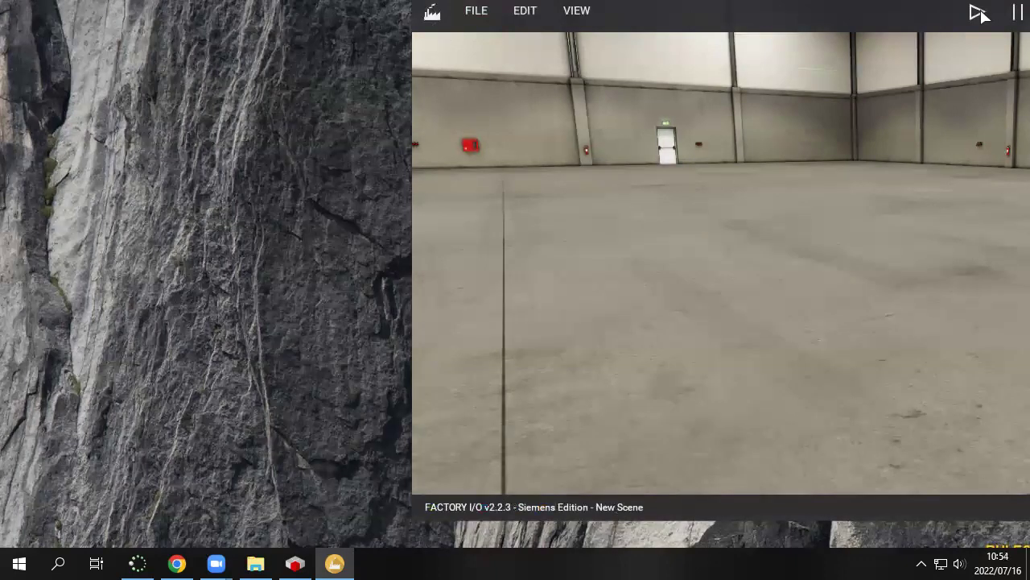
key("super+d")
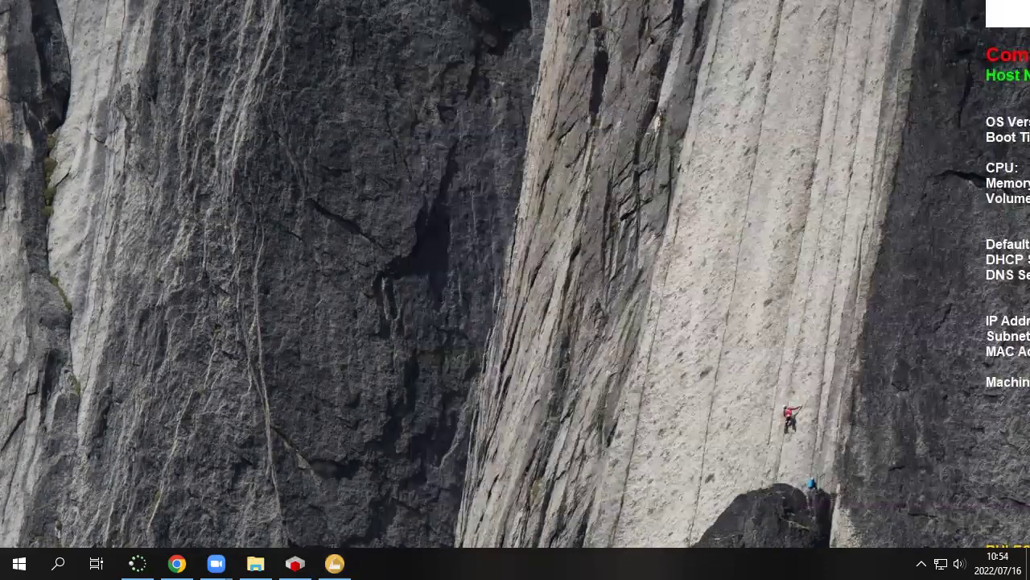
key("super+d")
- Place a 6 m roller conveyor on the warehouse floor
scroll(373, 369, "down", 3)
scroll(930, 278, "down", 5)
scroll(913, 298, "down", 10)
scroll(927, 380, "down", 8)
scroll(922, 377, "up", 5)
scroll(917, 372, "up", 10)
scroll(932, 370, "up", 6)
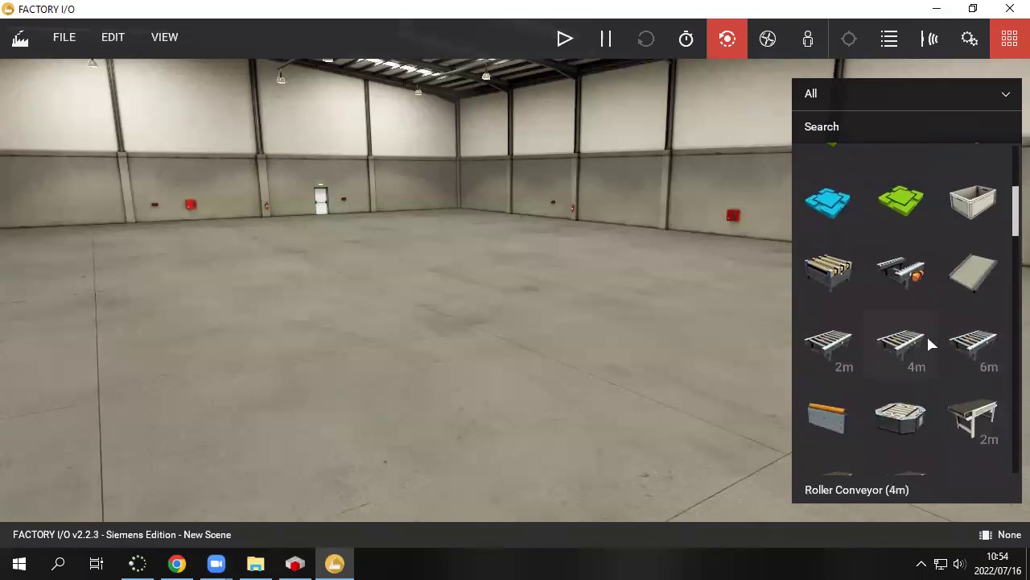
left_click_drag(987, 340, 400, 423)
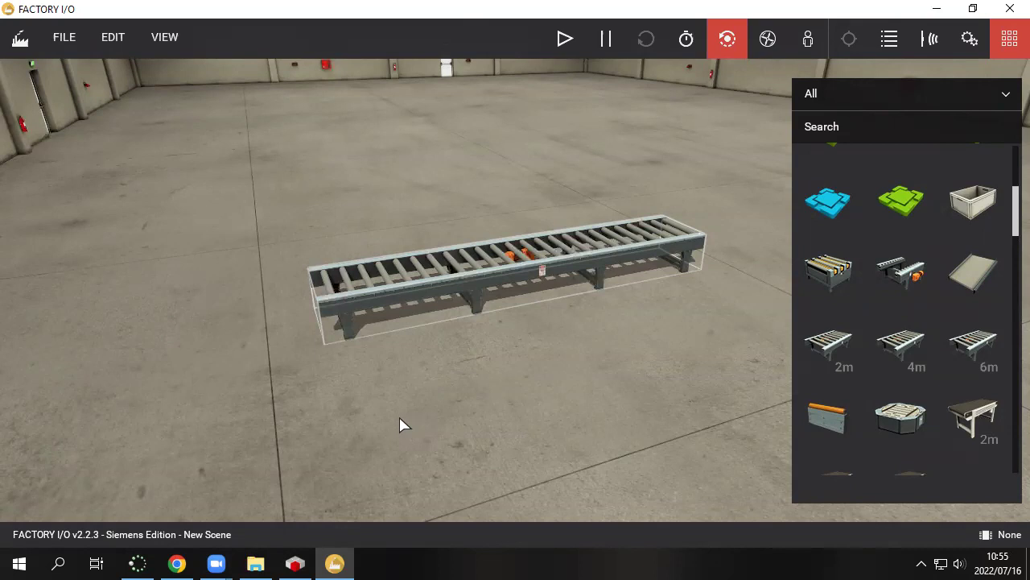
- Place a vertical column on the floor beside one end of the roller conveyor
right_click_drag(421, 414, 337, 417)
scroll(972, 255, "down", 3)
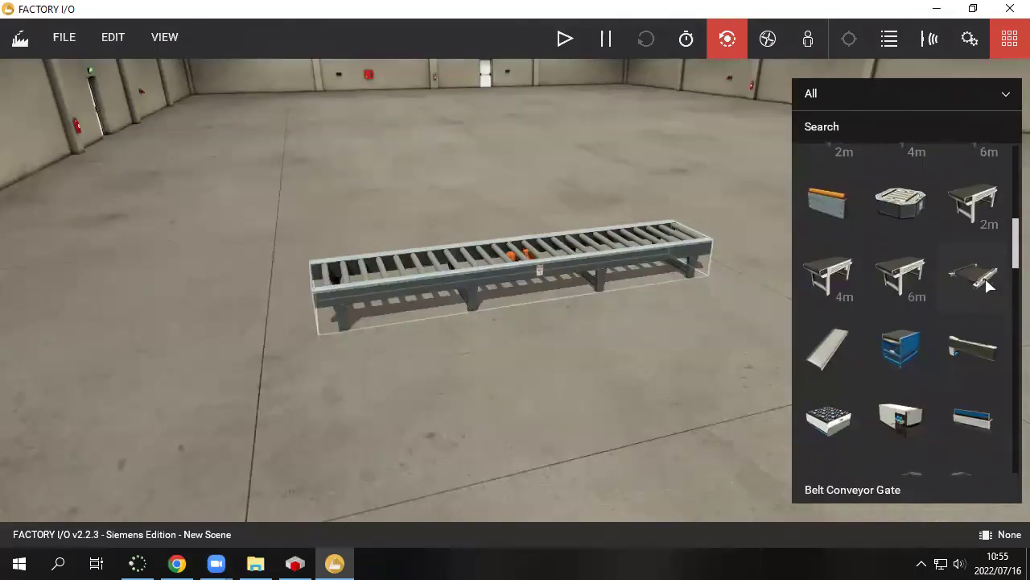
scroll(948, 329, "down", 1)
scroll(395, 317, "up", 1)
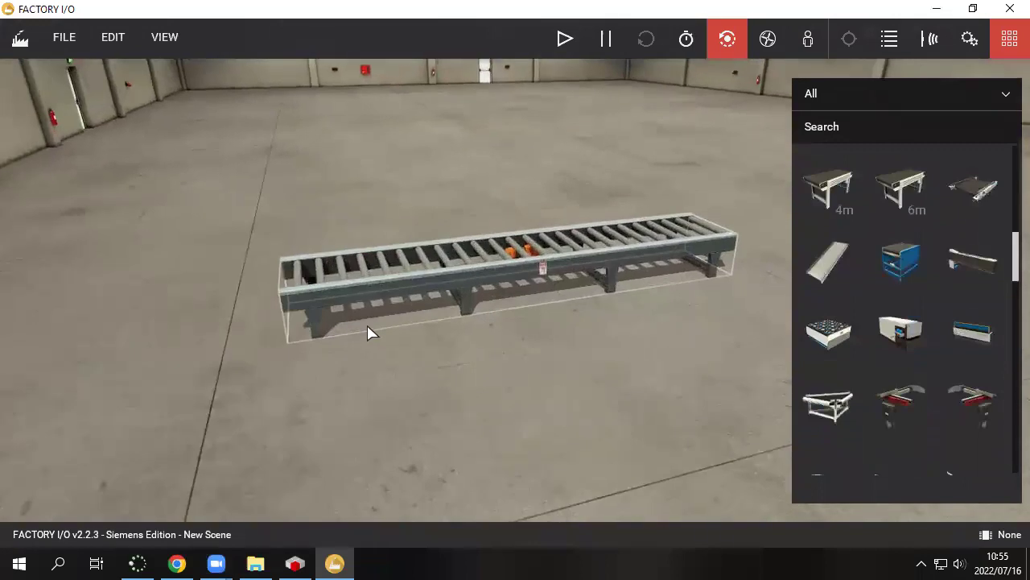
mouse_move(367, 332)
right_mouse_down()
mouse_move(327, 382)
mouse_move(358, 345)
right_mouse_up()
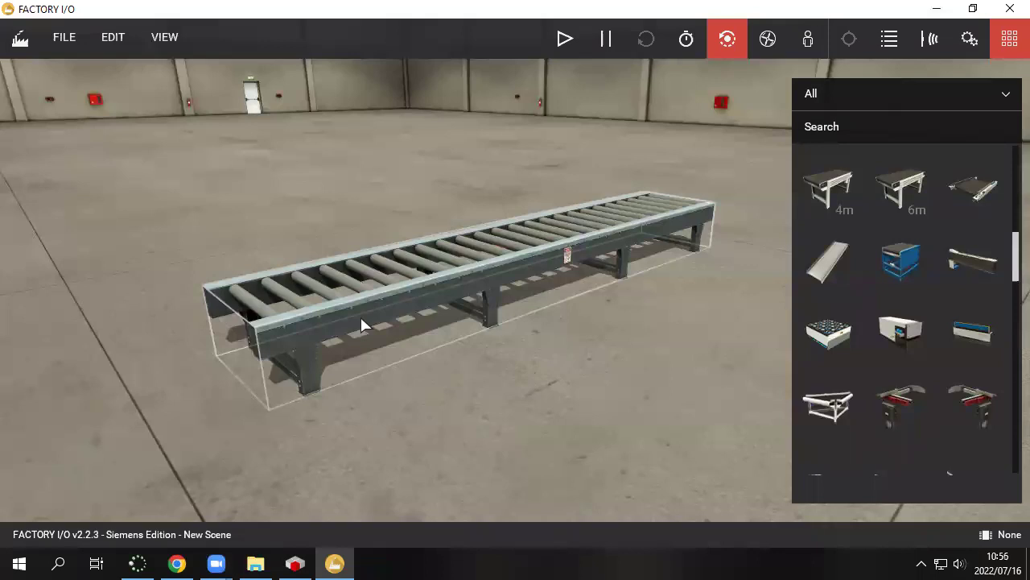
scroll(361, 324, "down", 2)
scroll(946, 272, "up", 1)
scroll(946, 272, "down", 10)
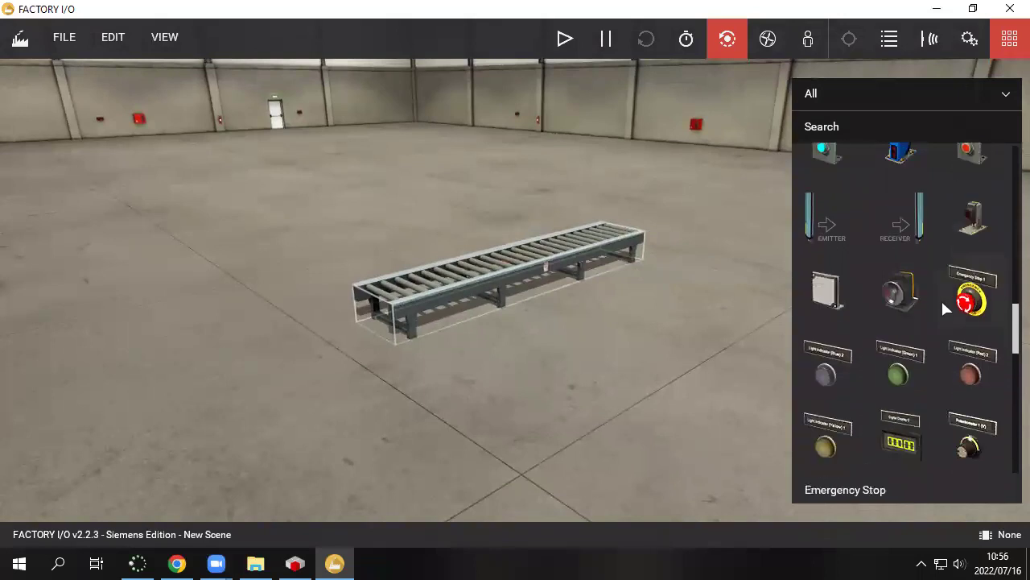
left_click_drag(971, 322, 356, 292)
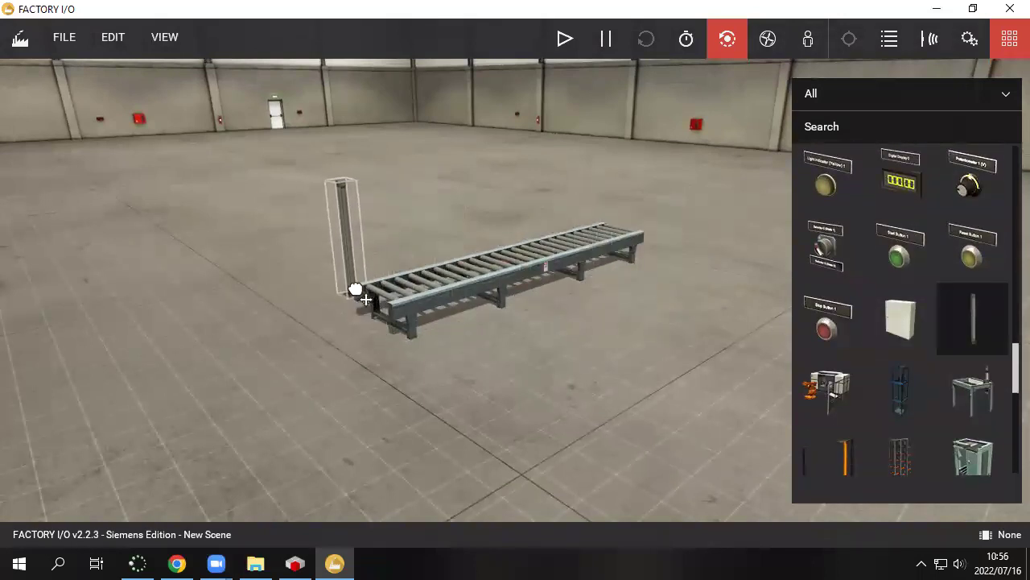
right_click_drag(357, 292, 905, 338)
- Place a white electrical cabinet on the floor next to the column at the conveyor's end
left_click_drag(906, 339, 481, 302)
right_click_drag(481, 301, 478, 302)
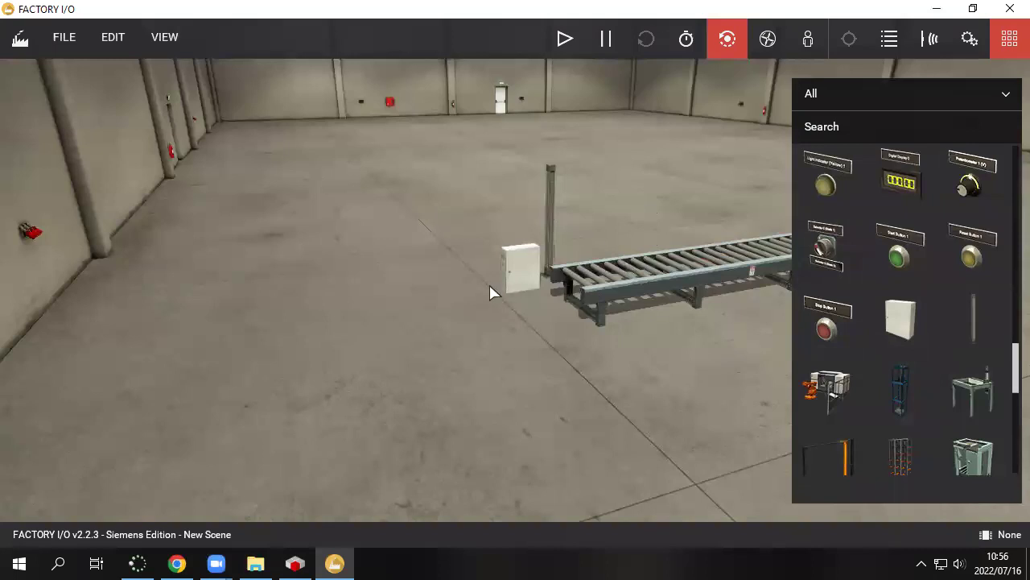
right_click_drag(515, 276, 448, 355)
right_click_drag(431, 265, 745, 223)
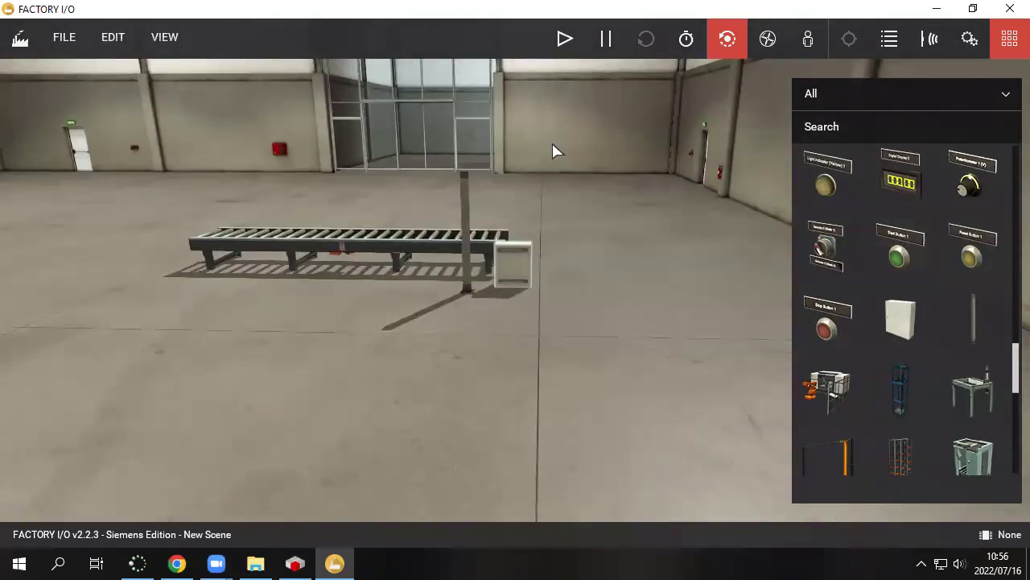
right_click_drag(124, 278, 541, 295)
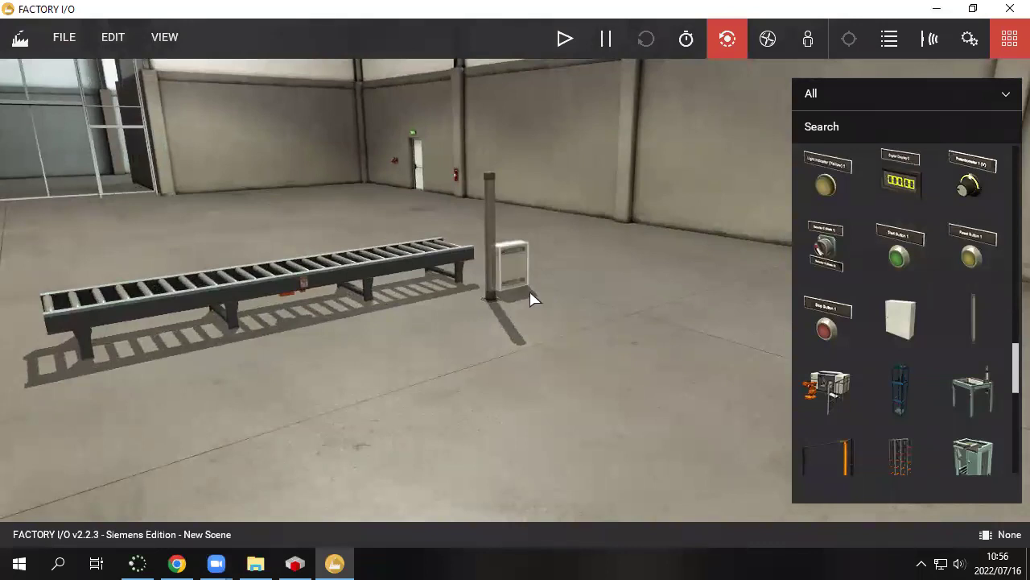
right_click_drag(261, 284, 520, 317)
- Raise the electrical cabinet off the floor to the height of the column's upper end
left_click_drag(322, 203, 477, 271)
left_click_drag(254, 175, 829, 398)
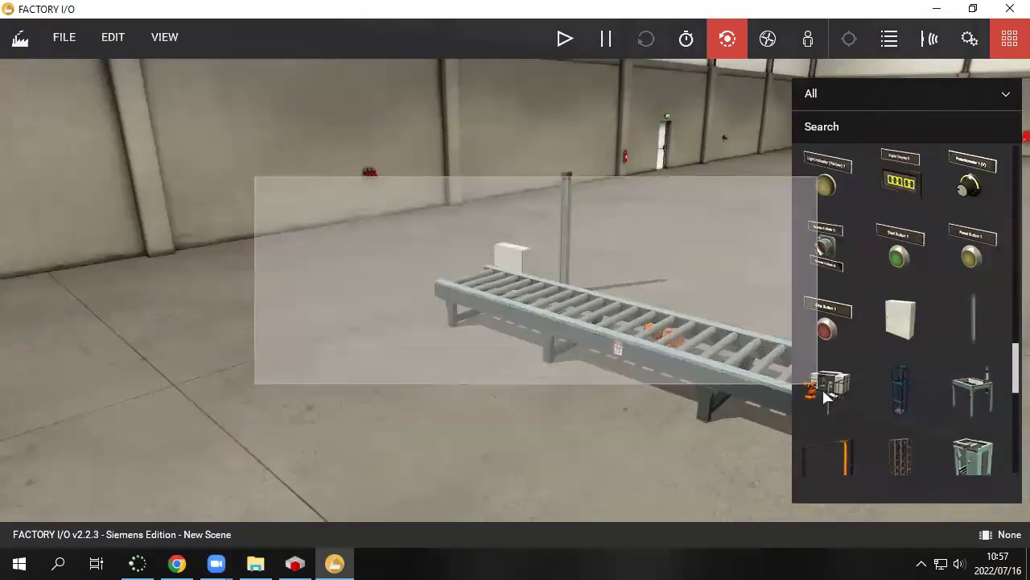
right_click_drag(326, 229, 386, 232)
scroll(387, 232, "up", 5)
scroll(464, 384, "down", 5)
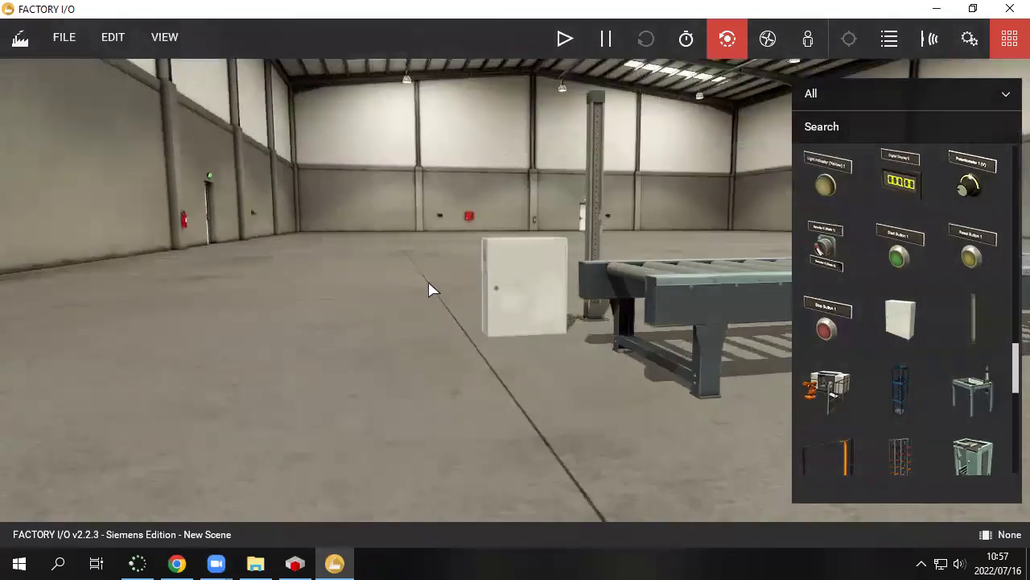
right_click_drag(430, 290, 305, 285)
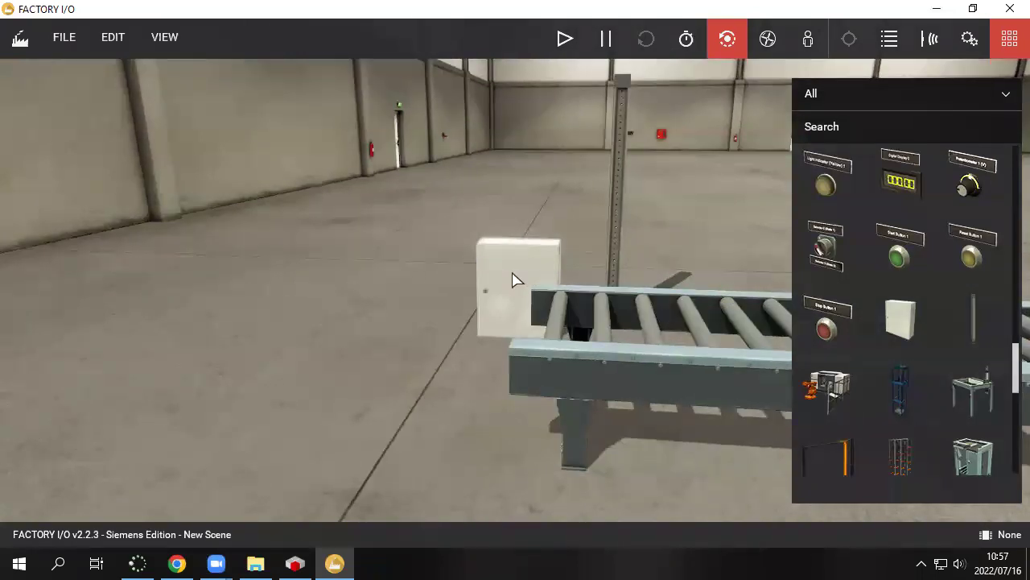
right_click_drag(538, 271, 561, 291)
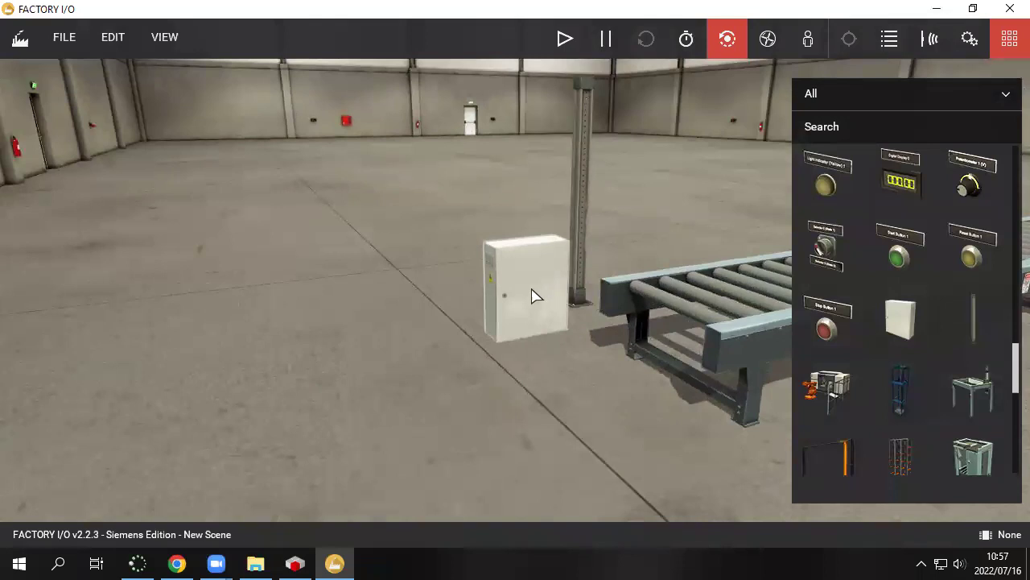
left_click_drag(532, 302, 518, 157)
right_click_drag(518, 156, 519, 157)
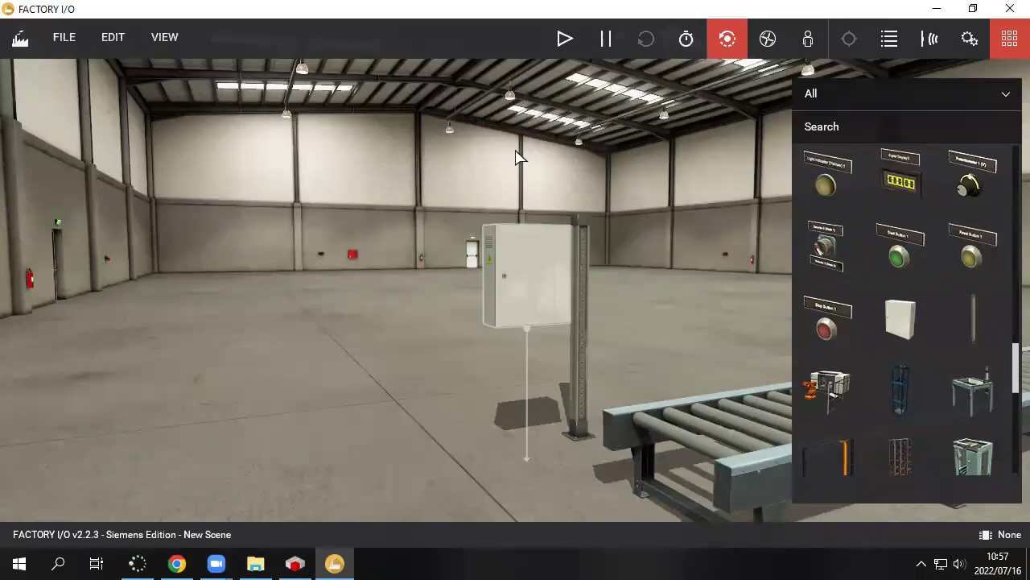
right_click_drag(379, 391, 495, 266)
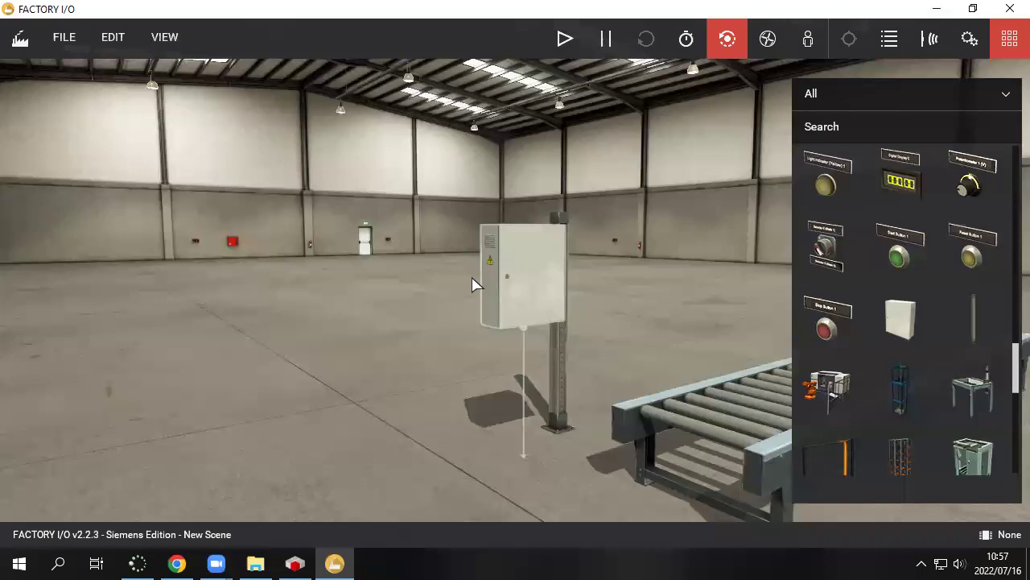
- Rotate the raised cabinet in repeated positive yaw increments to try out its facing directions
right_click(524, 258)
right_click(505, 248)
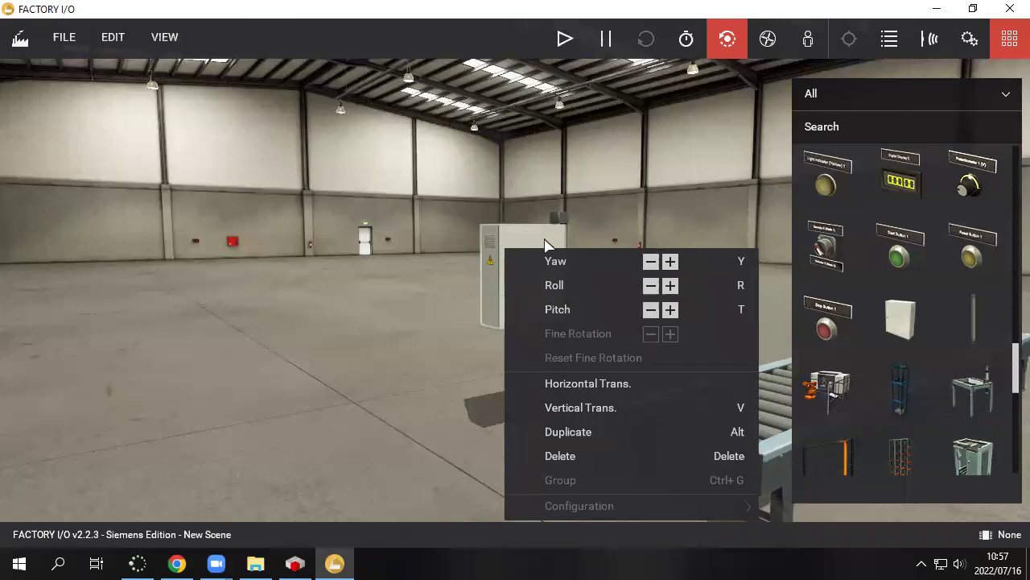
left_click(670, 262)
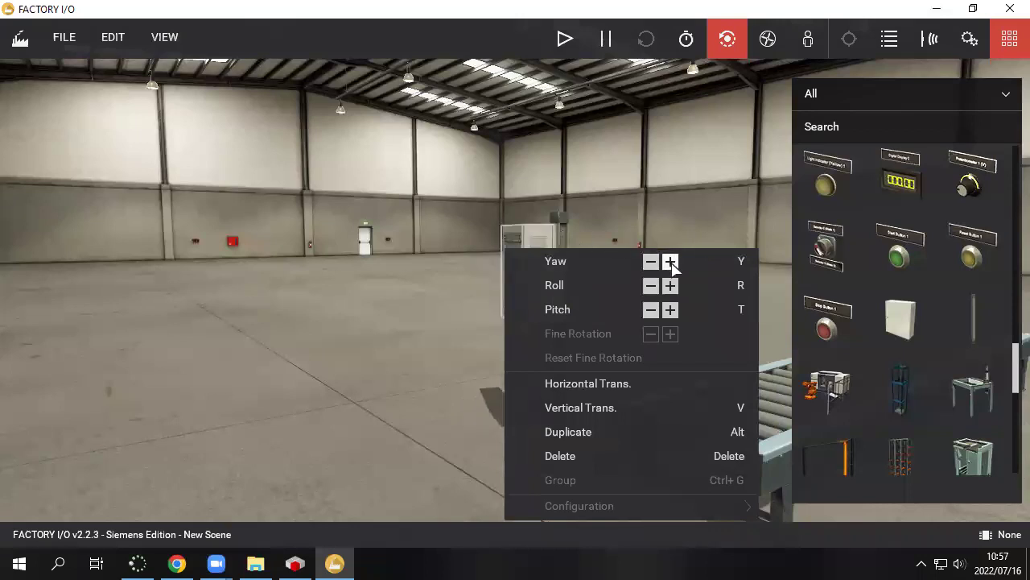
left_click(671, 262)
left_click(671, 261)
left_click(671, 262)
- Rotate the raised cabinet in repeated positive roll and pitch increments to try out its orientations
left_click(671, 286)
left_click(671, 286)
left_click(670, 286)
left_click(670, 285)
left_click(671, 286)
left_click(670, 310)
left_click(671, 310)
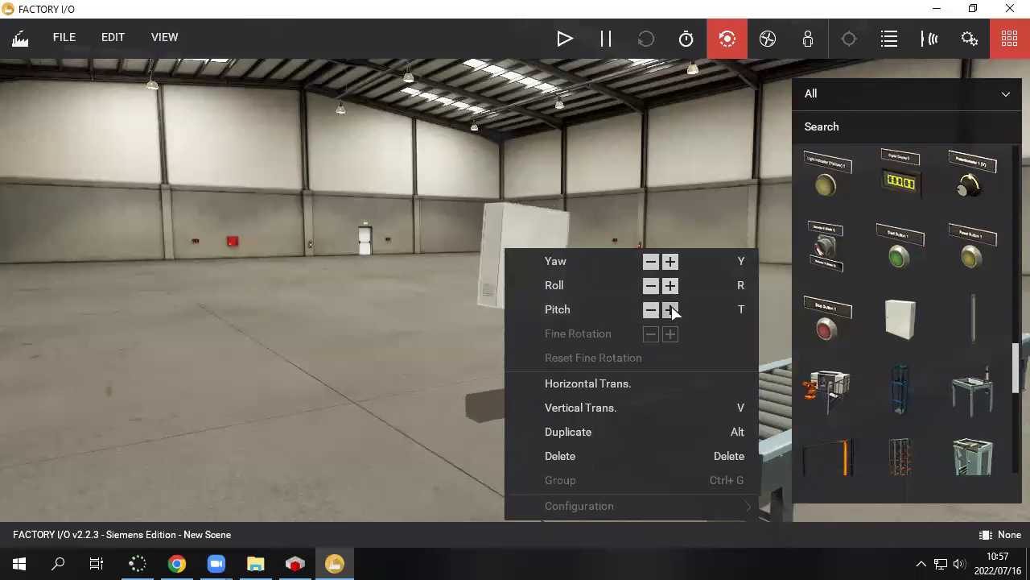
left_click(670, 310)
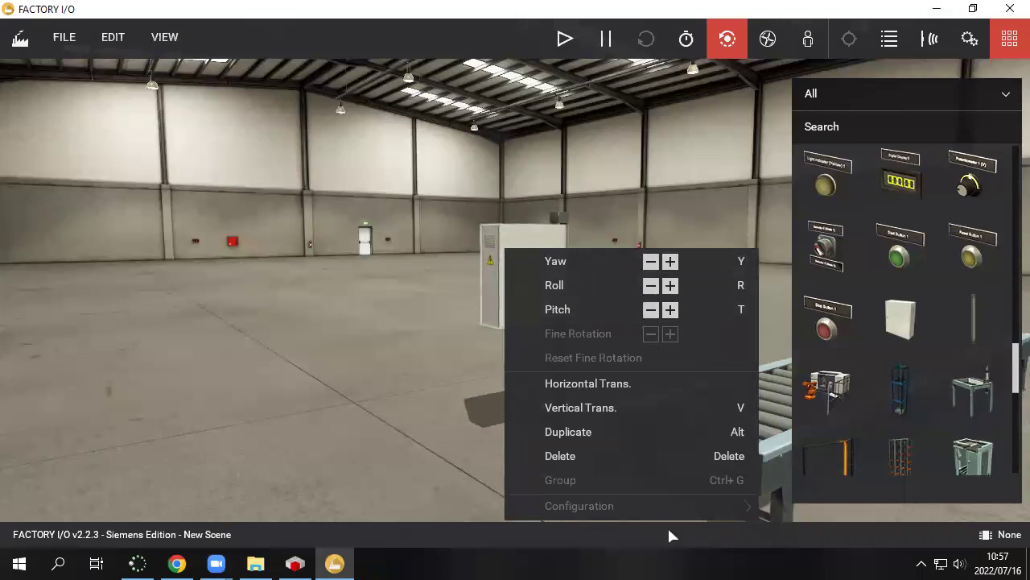
- Adjust the cabinet's height to the column's upper end by vertical translation and move it flush against the column
left_click(627, 407)
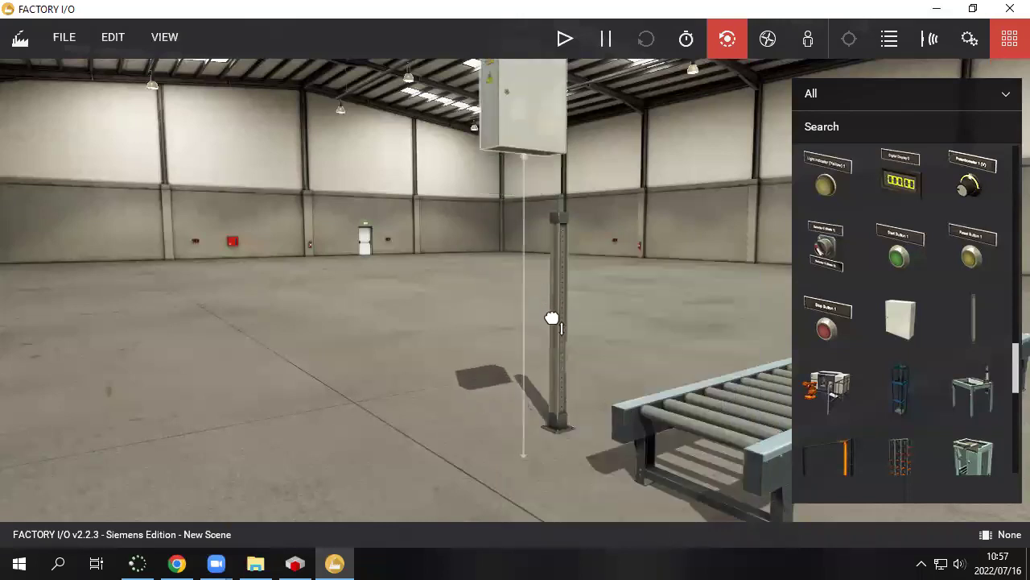
left_click(567, 385)
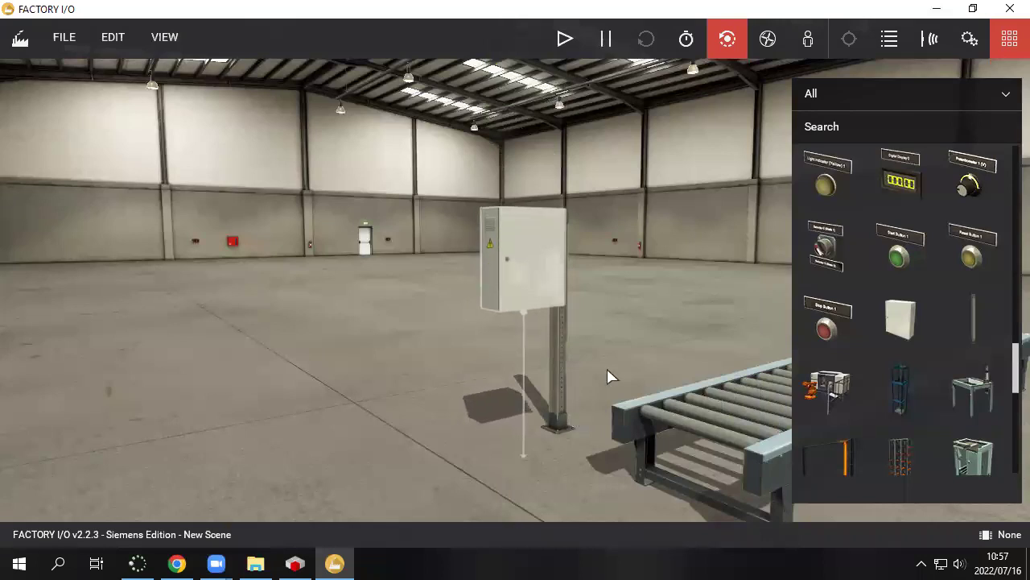
right_click_drag(279, 347, 494, 283)
left_click_drag(494, 283, 385, 274)
right_click_drag(385, 274, 470, 318)
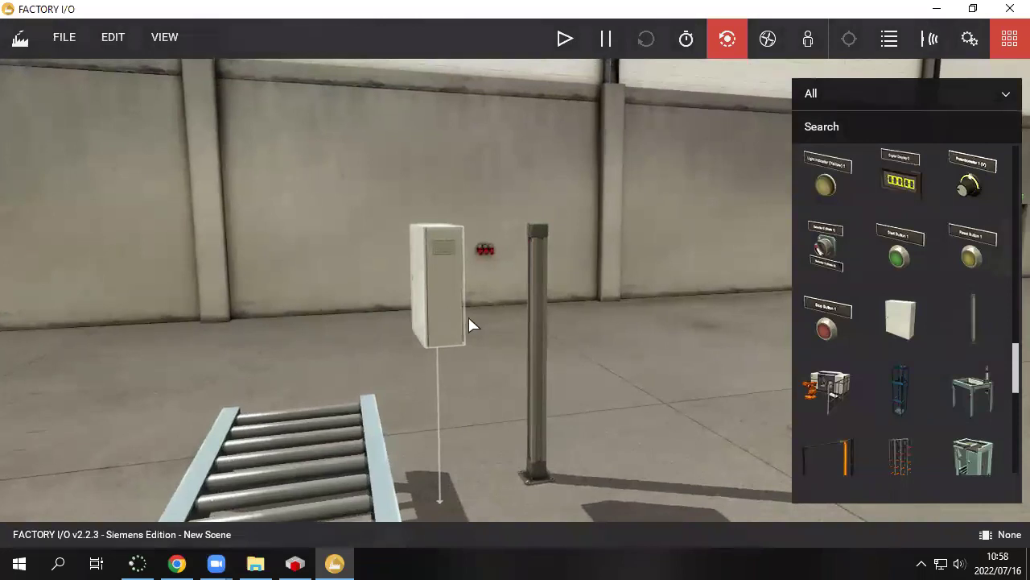
left_click_drag(435, 311, 539, 294)
right_click_drag(539, 294, 600, 220)
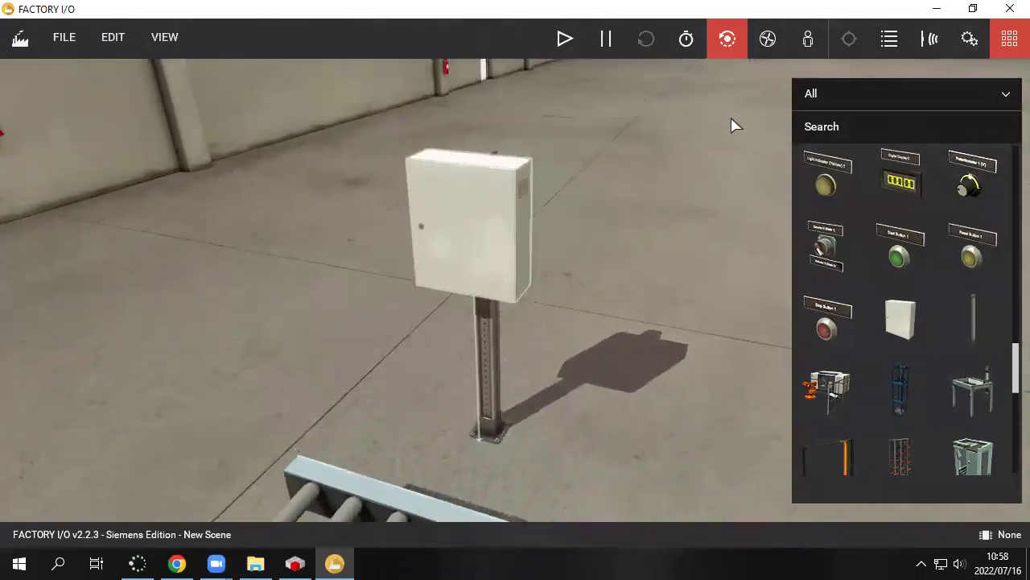
- Try the Fly camera by moving forward, backward and around the column-mounted cabinet
left_click(769, 40)
key("w")
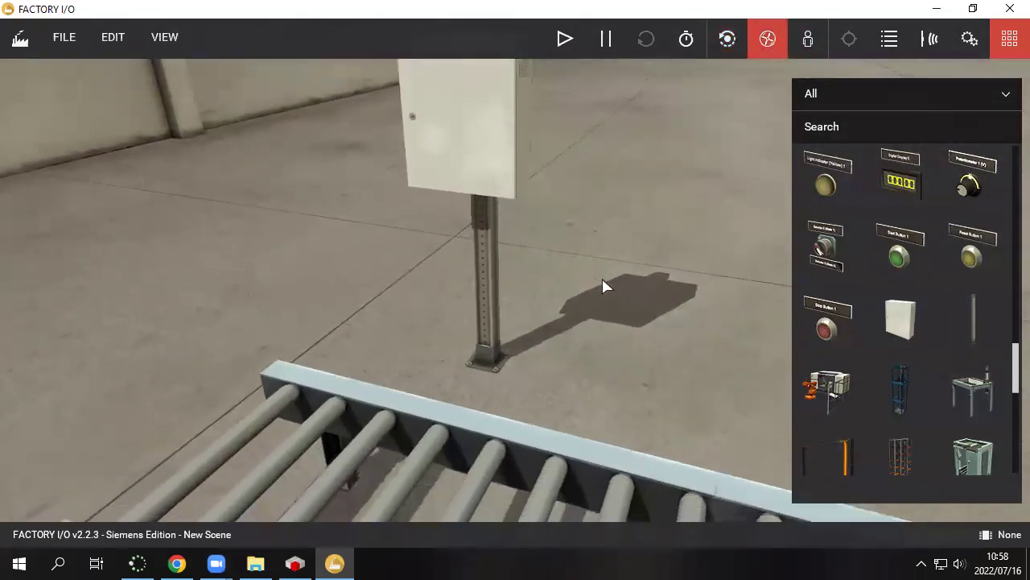
key("s")
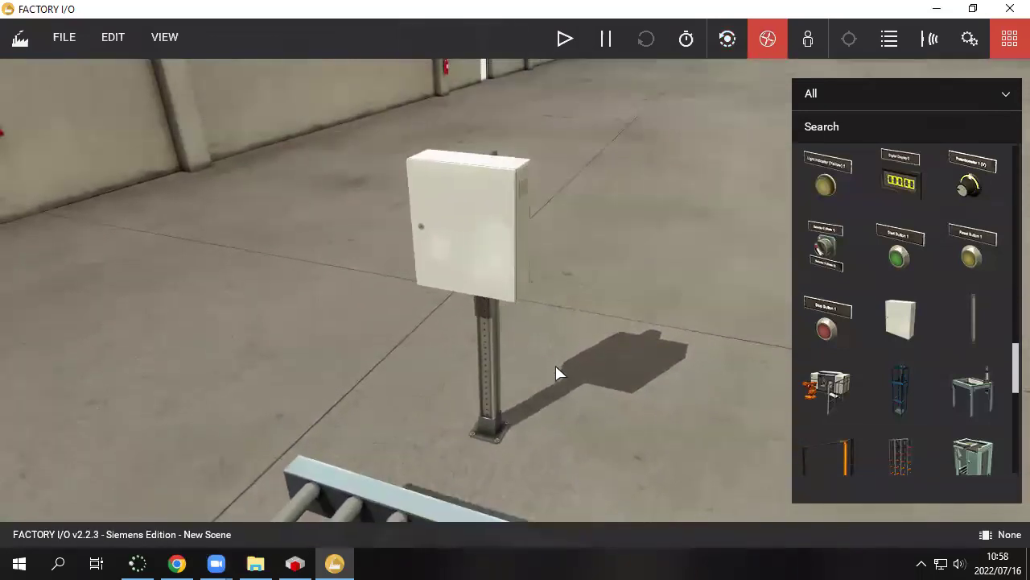
right_click_drag(509, 242, 566, 7)
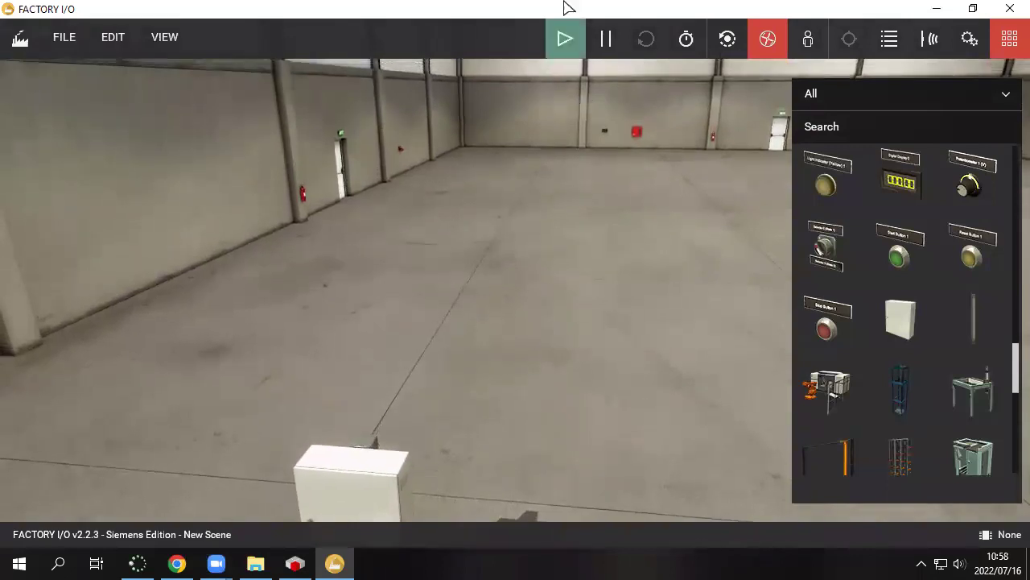
right_click_drag(504, 212, 501, 235)
key("s")
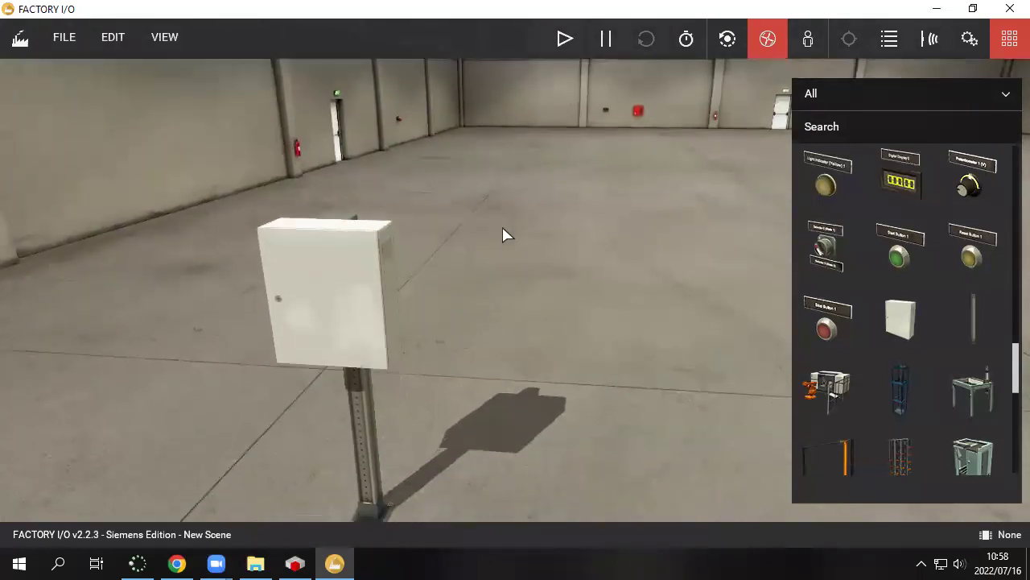
- View the conveyor and the column-mounted cabinet from several angles and distances with the Orbit camera
left_click(739, 42)
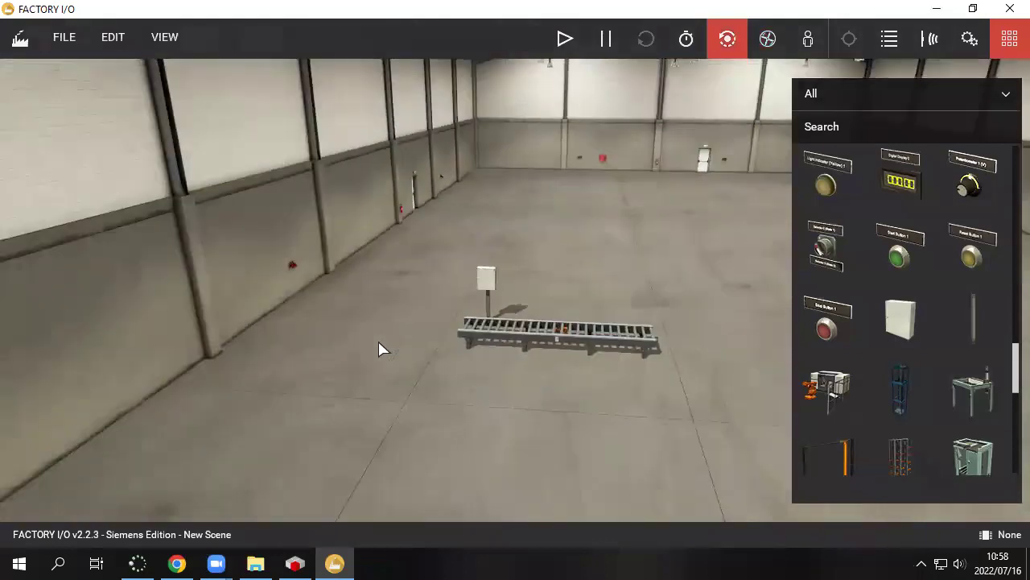
scroll(382, 349, "up", 3)
right_click_drag(368, 345, 580, 274)
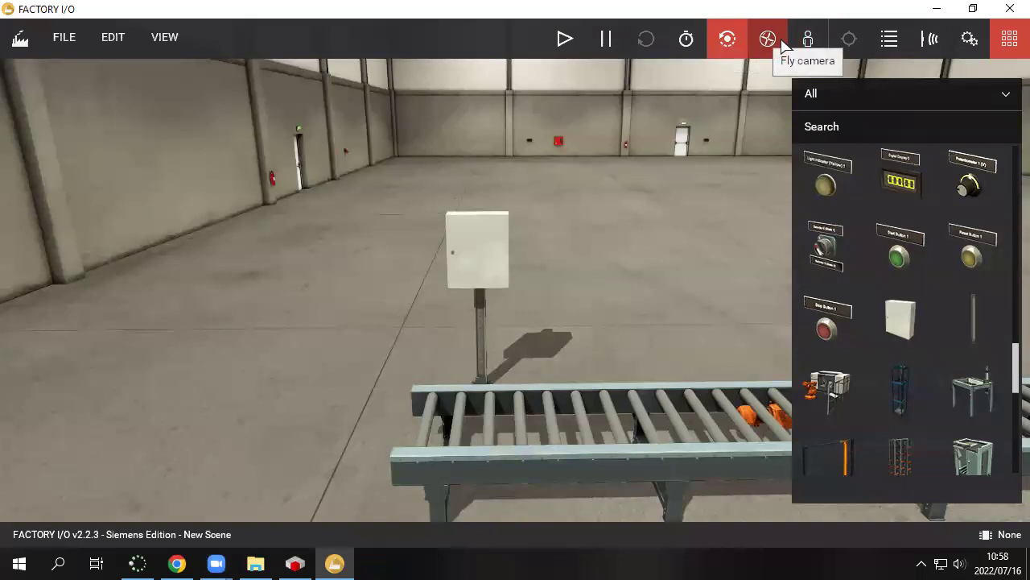
left_click(778, 50)
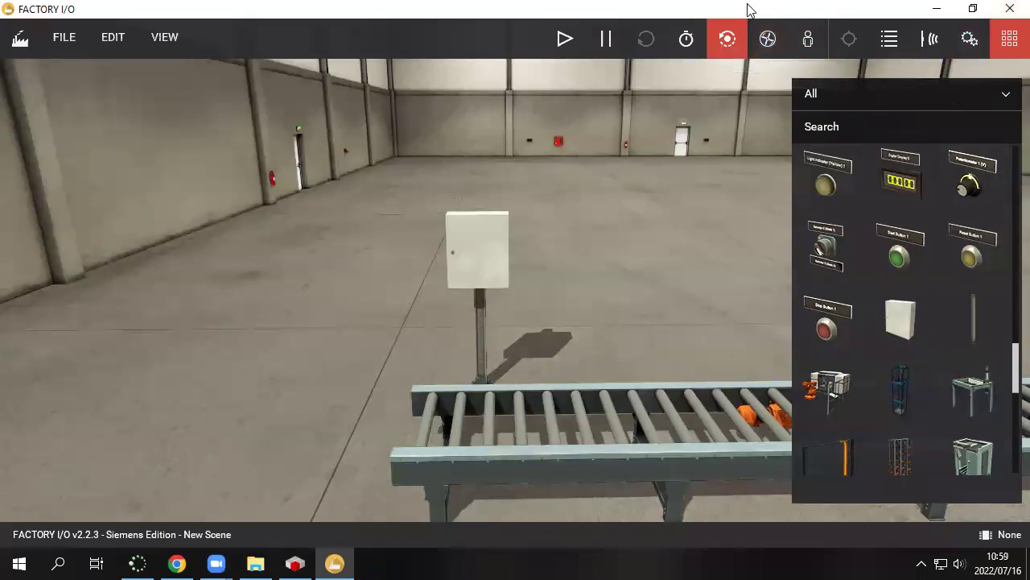
right_click_drag(378, 219, 333, 255)
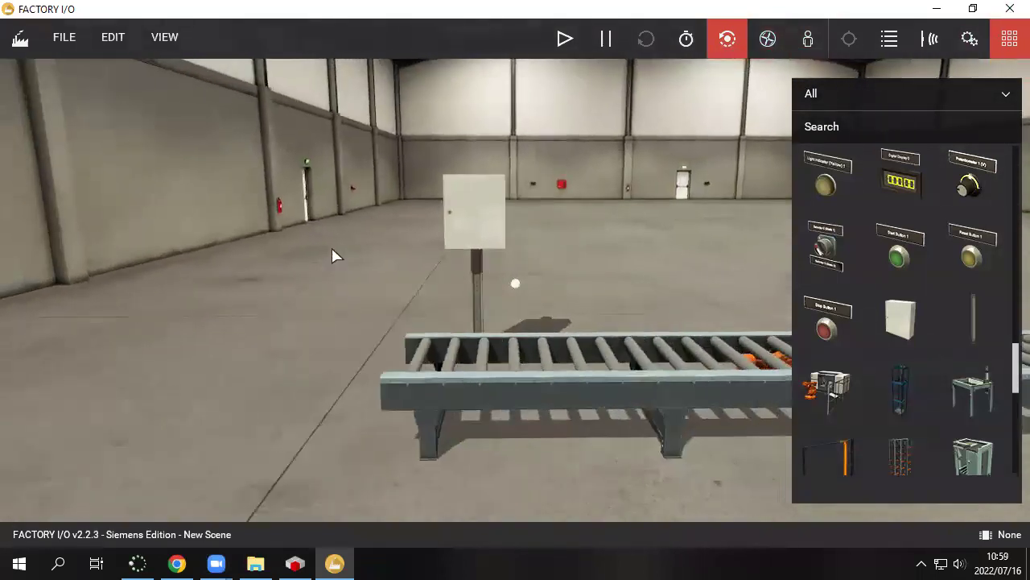
right_click_drag(603, 244, 121, 213)
right_click_drag(608, 278, 330, 305)
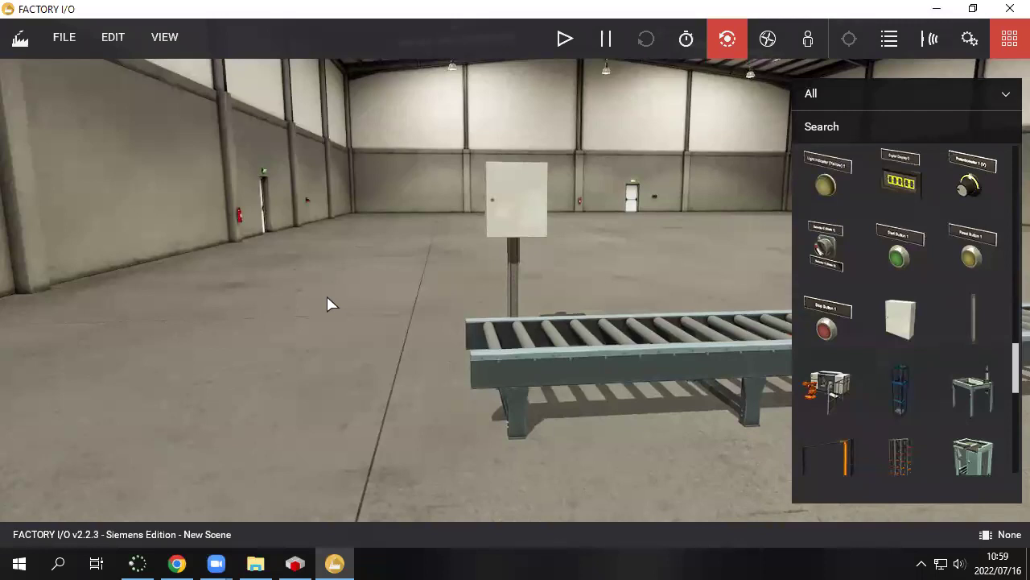
right_click_drag(315, 205, 206, 217)
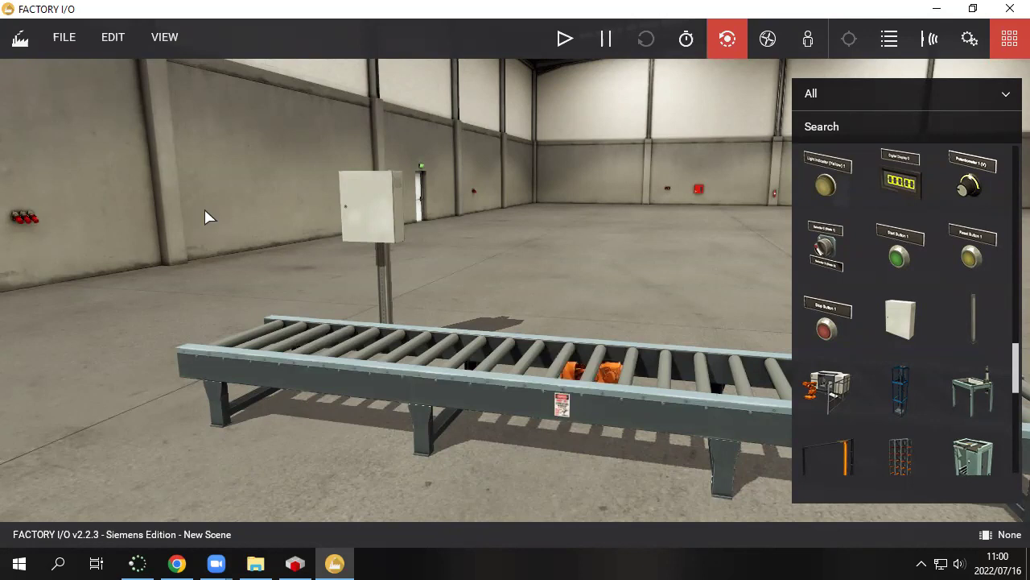
right_click_drag(555, 228, 240, 239)
scroll(240, 231, "down", 3)
scroll(293, 191, "up", 4)
right_click_drag(292, 191, 492, 194)
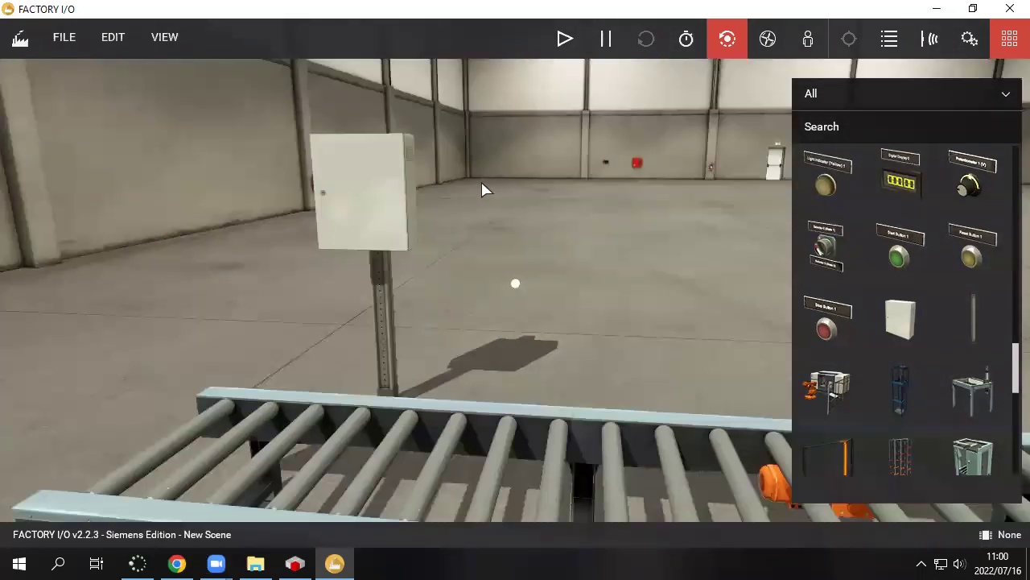
- Place a Start Button on the floor and move it next to the base of the cabinet's column
left_click_drag(878, 255, 473, 282)
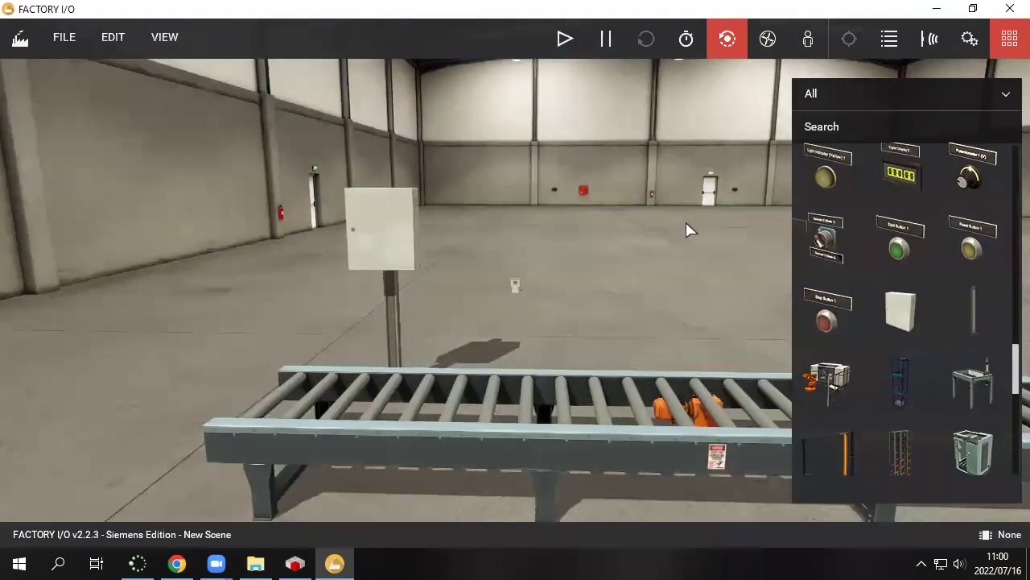
scroll(616, 338, "up", 5)
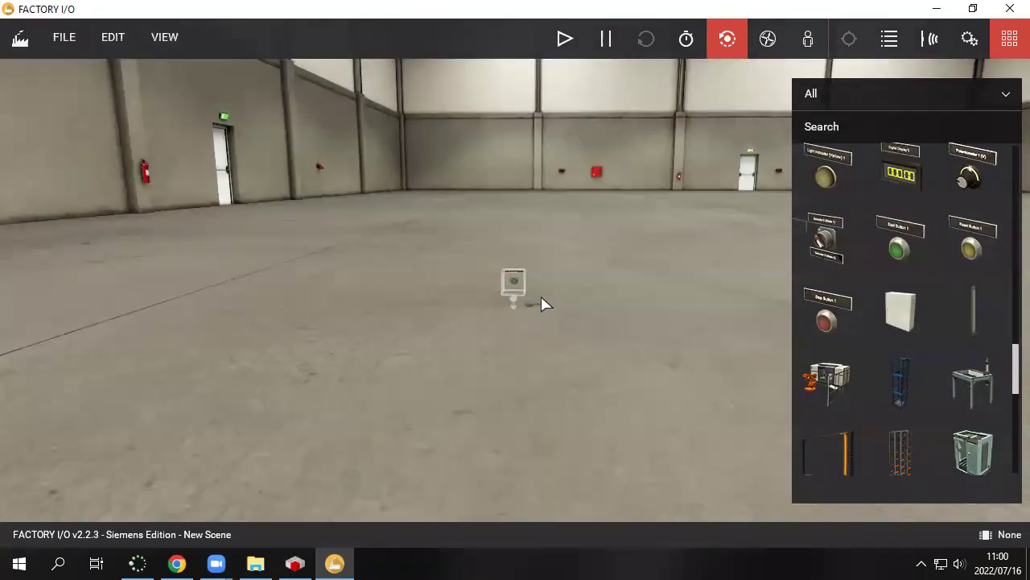
left_click_drag(515, 286, 9, 421)
right_click_drag(8, 421, 406, 316)
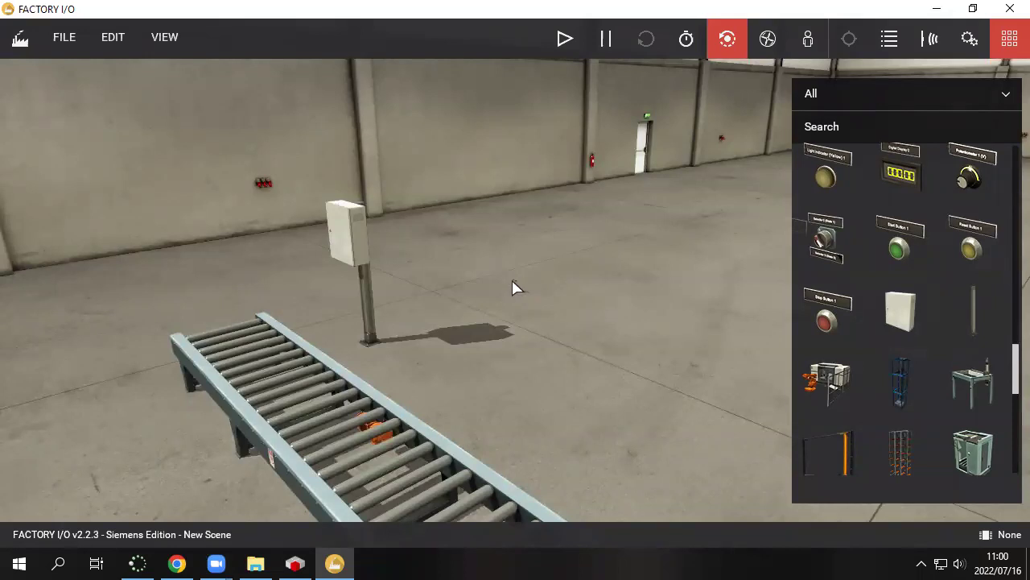
scroll(515, 288, "up", 3)
left_click_drag(517, 285, 88, 386)
right_click_drag(556, 300, 524, 295)
left_click_drag(515, 294, 314, 326)
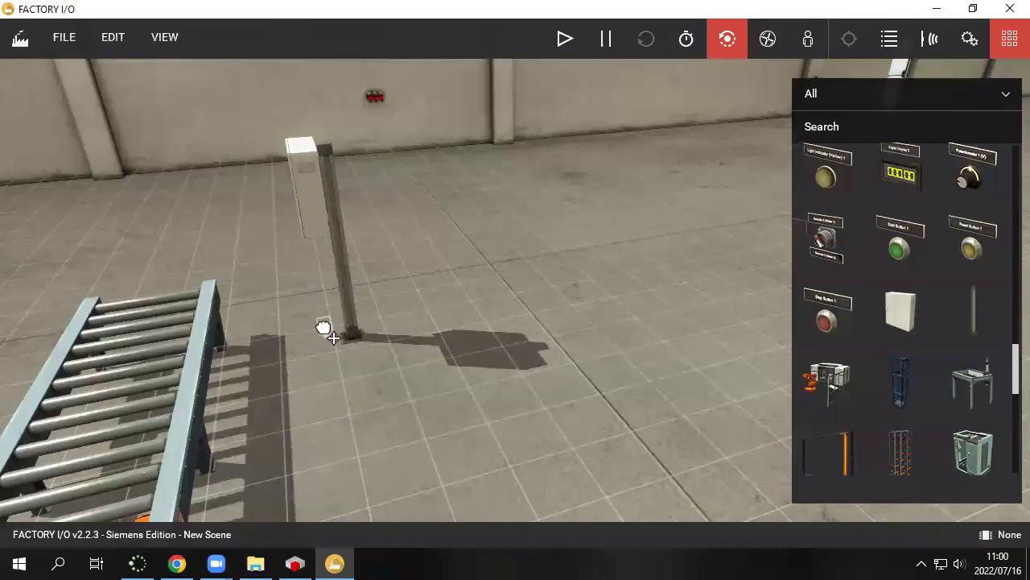
left_click_drag(323, 329, 327, 337)
- Raise the start button off the floor beside the column by vertical translation
right_click_drag(327, 337, 582, 317)
scroll(582, 317, "down", 5)
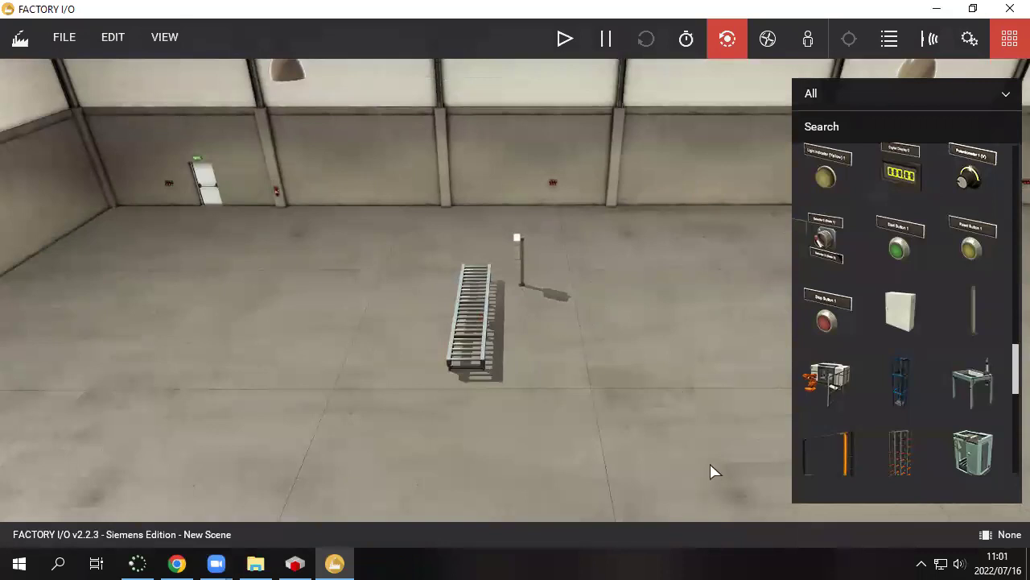
scroll(573, 401, "up", 2)
scroll(561, 370, "up", 5)
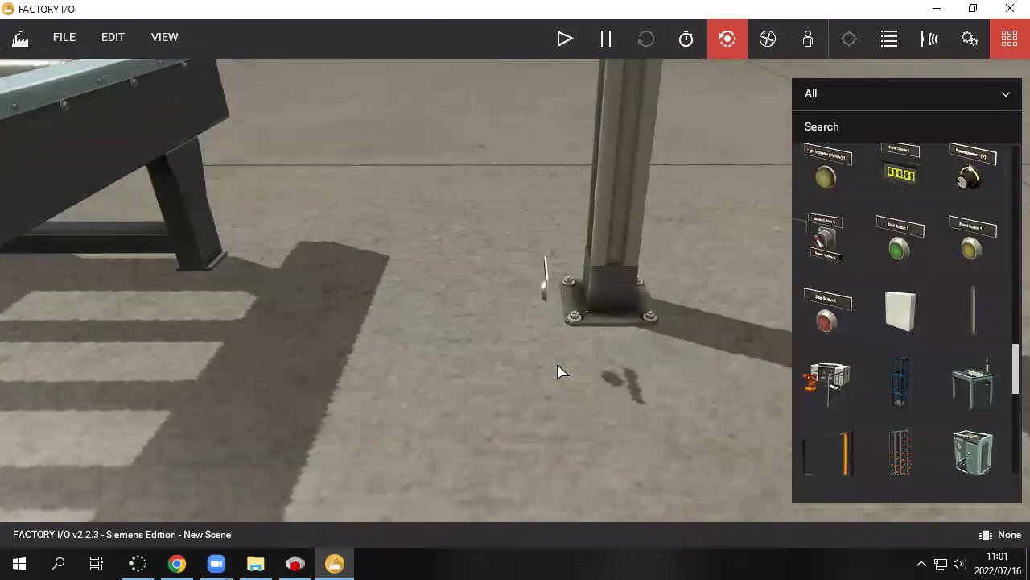
scroll(561, 370, "down", 4)
scroll(561, 373, "up", 5)
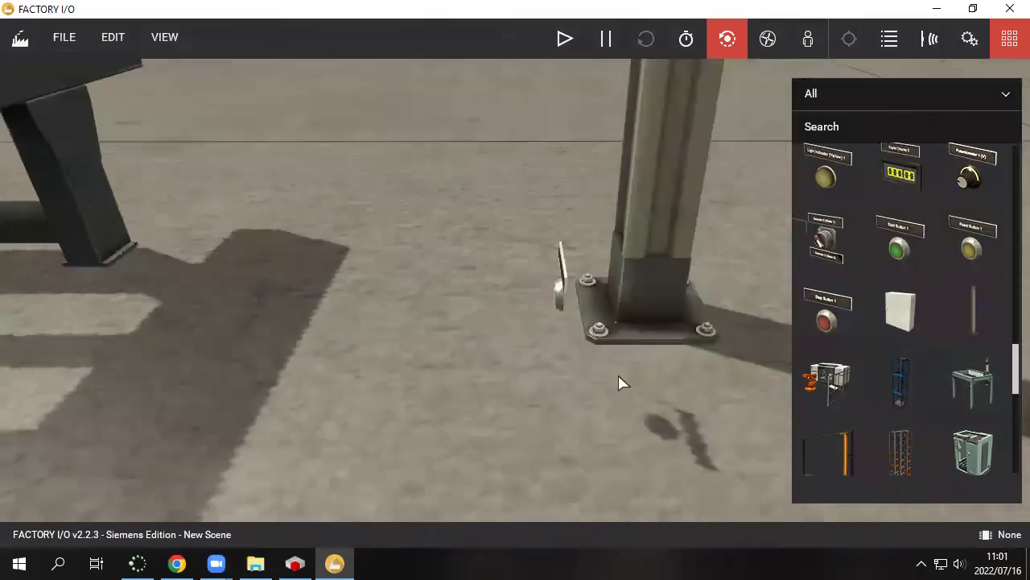
scroll(623, 387, "down", 1)
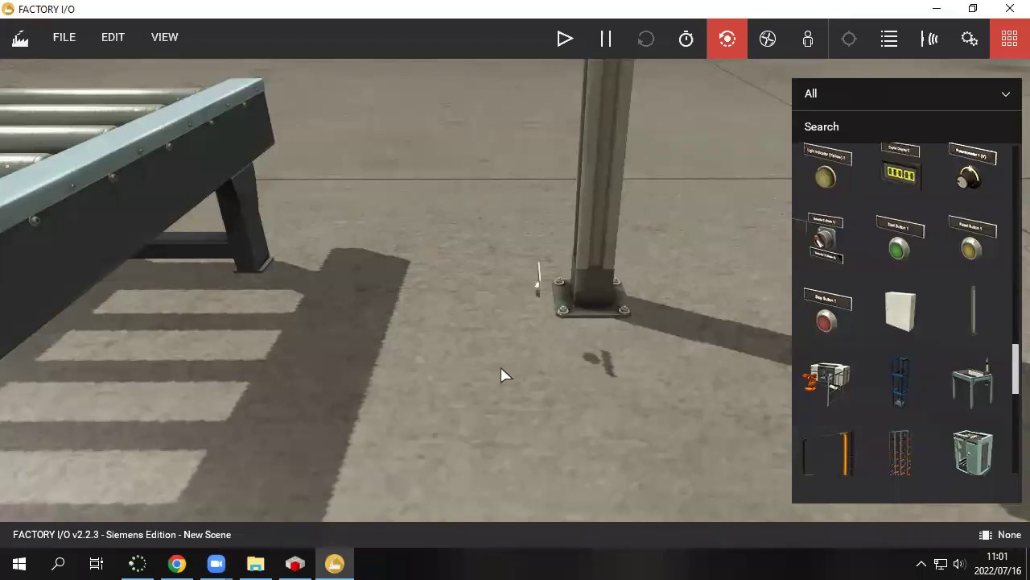
right_click_drag(464, 375, 630, 172)
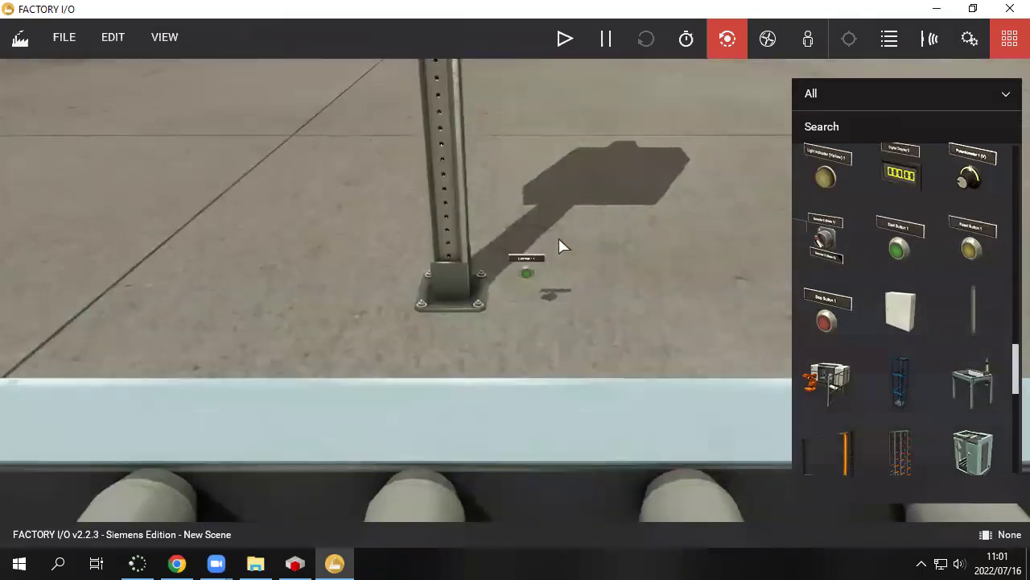
left_click(524, 276)
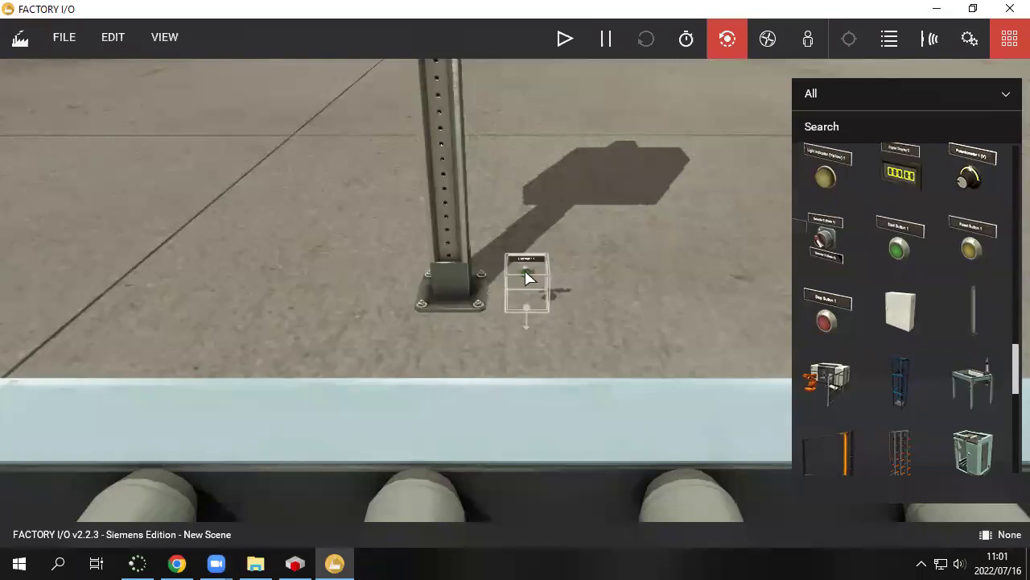
left_click_drag(531, 250, 533, 27)
right_click_drag(534, 81, 522, 290)
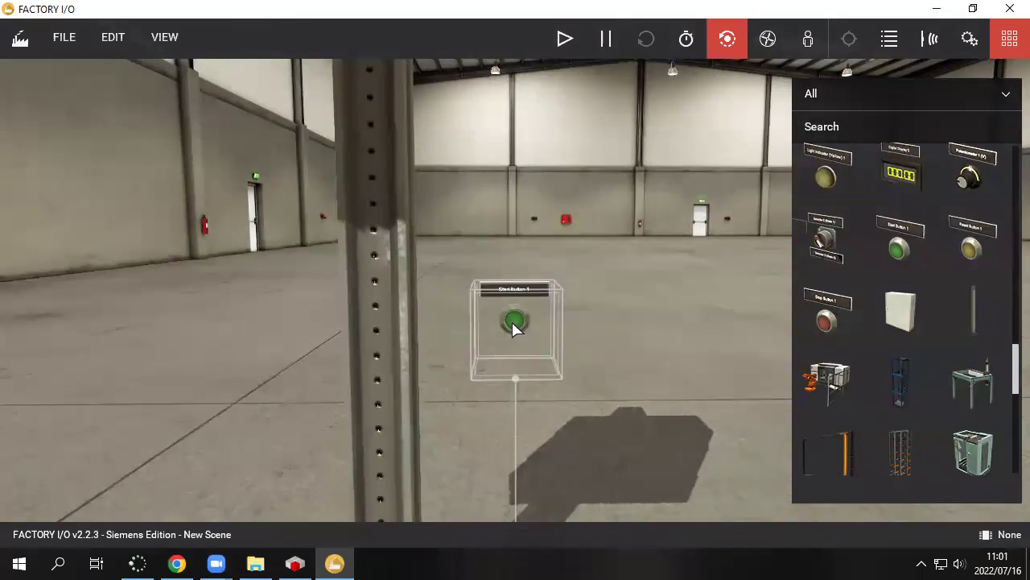
left_click(664, 306)
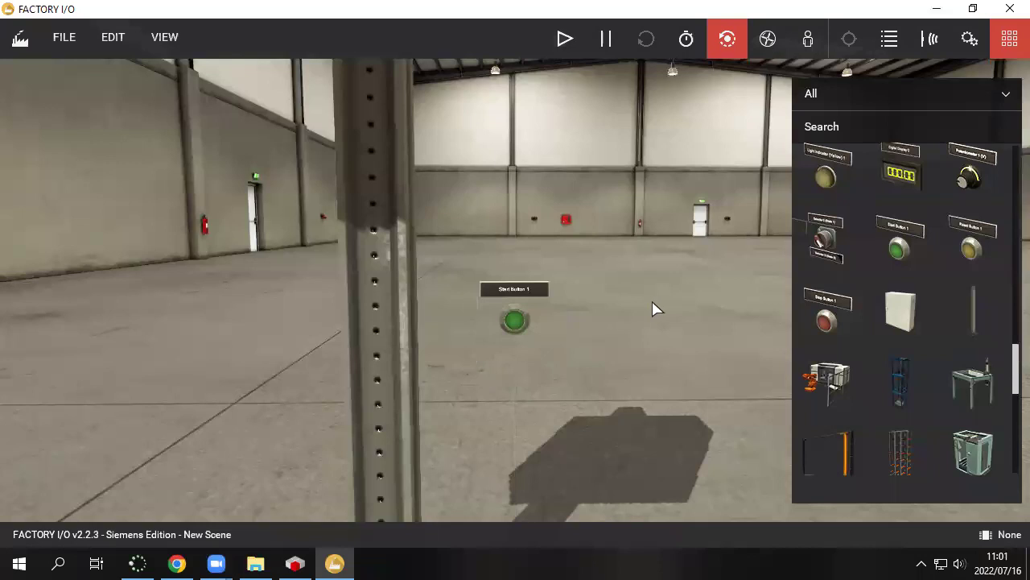
- Reposition the raised start button beside the column, just below the cabinet
left_click(517, 322)
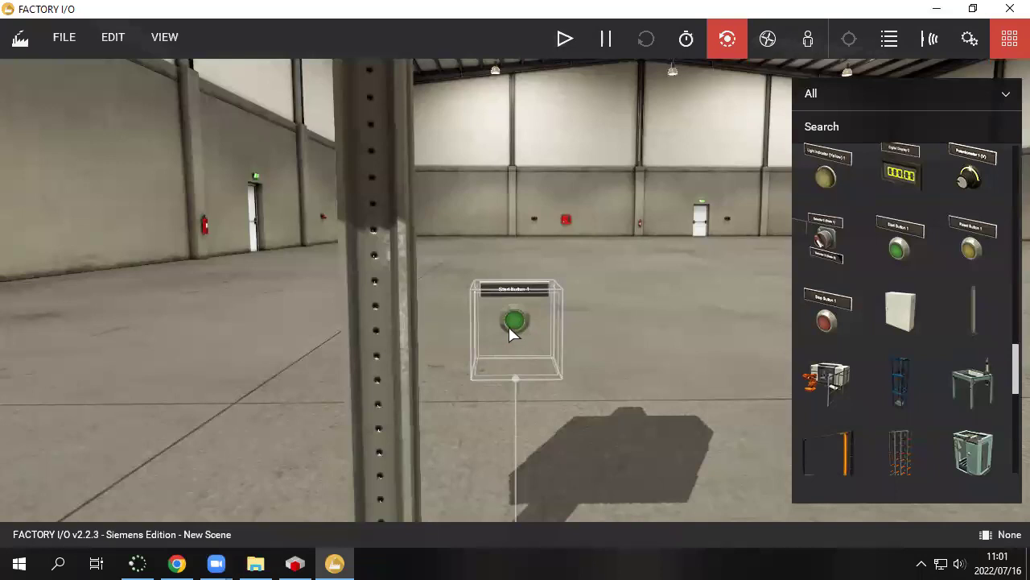
scroll(515, 326, "up", 3)
scroll(515, 338, "down", 3)
scroll(524, 352, "down", 3)
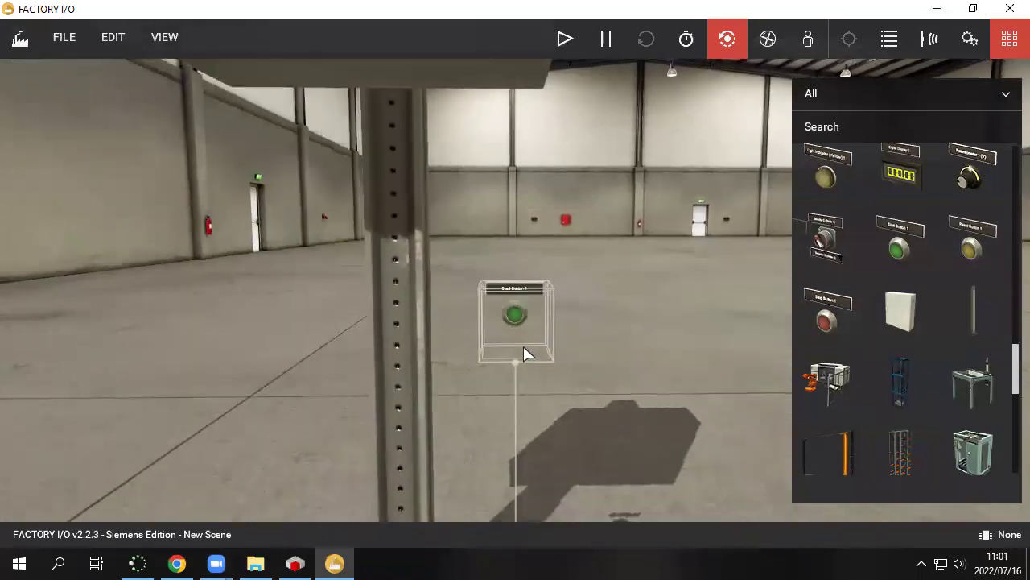
left_click_drag(517, 306, 565, 252)
scroll(593, 246, "up", 3)
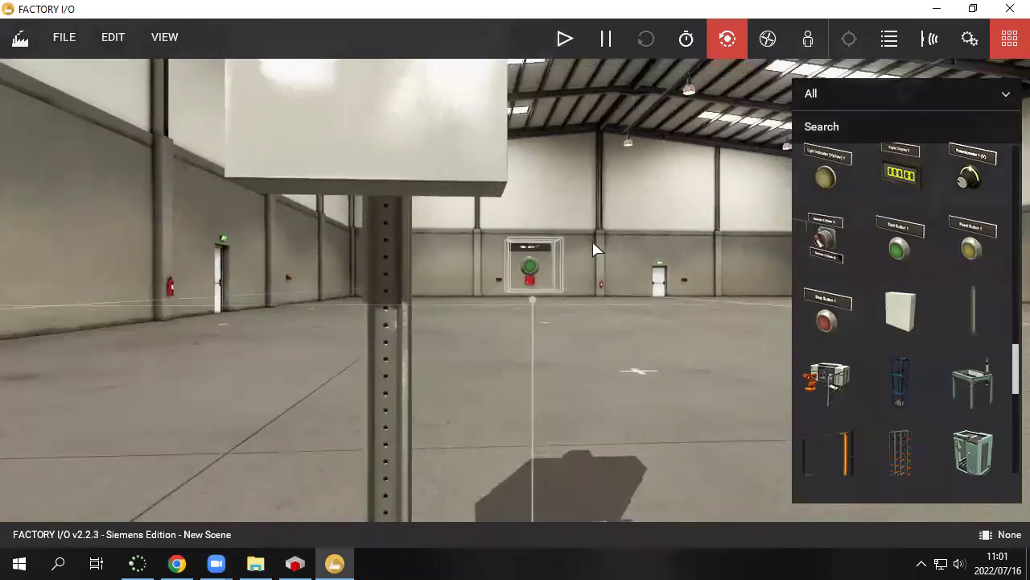
scroll(552, 287, "down", 1)
right_click_drag(552, 287, 260, 201)
scroll(391, 221, "up", 3)
scroll(391, 220, "down", 3)
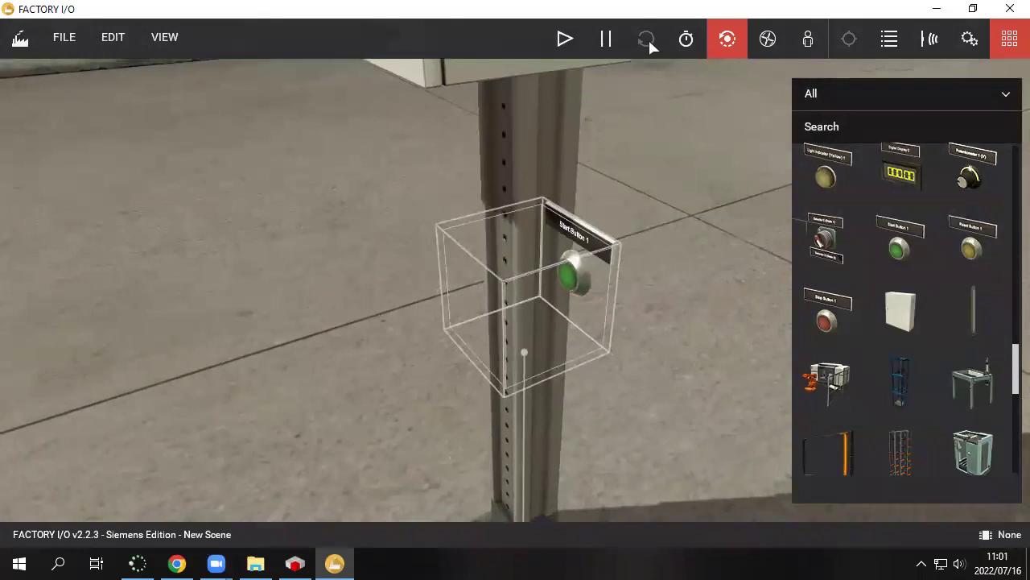
scroll(676, 150, "down", 2)
- Mount the start button on the upper part of the cabinet's front door using the Fly camera view
left_click(767, 39)
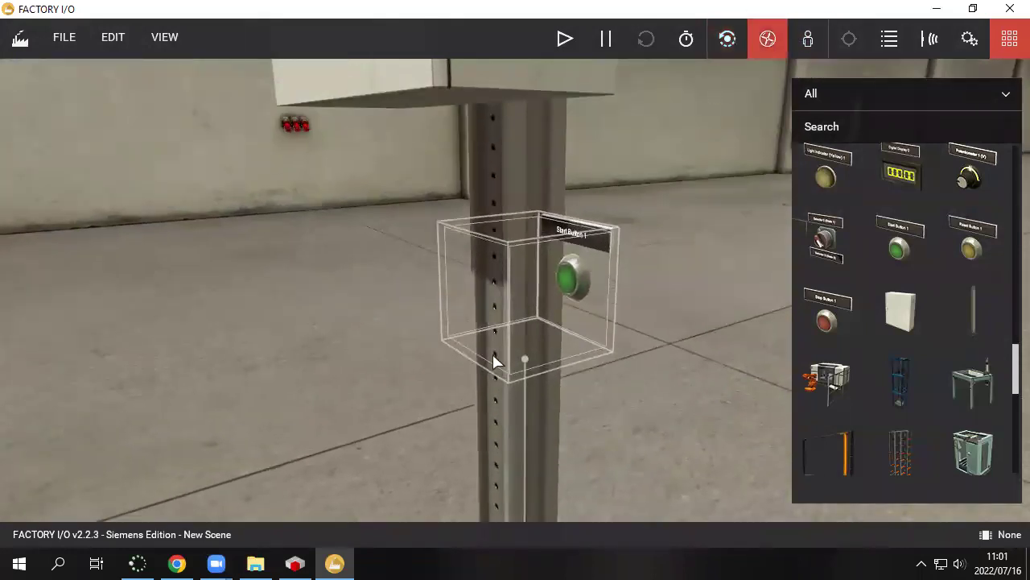
right_click_drag(495, 361, 499, 314)
scroll(511, 375, "up", 3)
scroll(568, 443, "down", 3)
left_click_drag(526, 476, 405, 166)
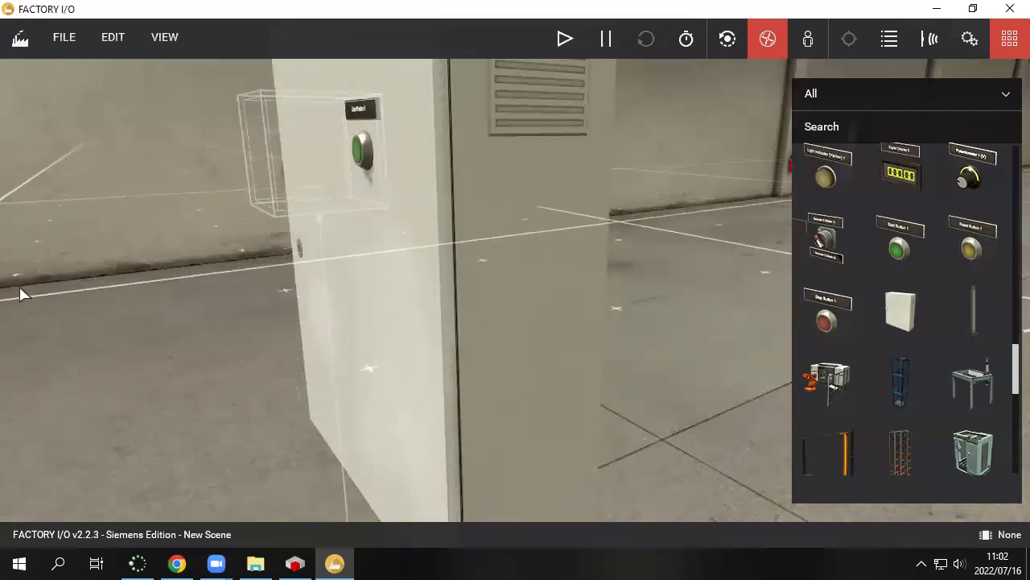
- Add a Stop Button to the cabinet's front door, beside the start button at the same height
right_click_drag(118, 275, 780, 258)
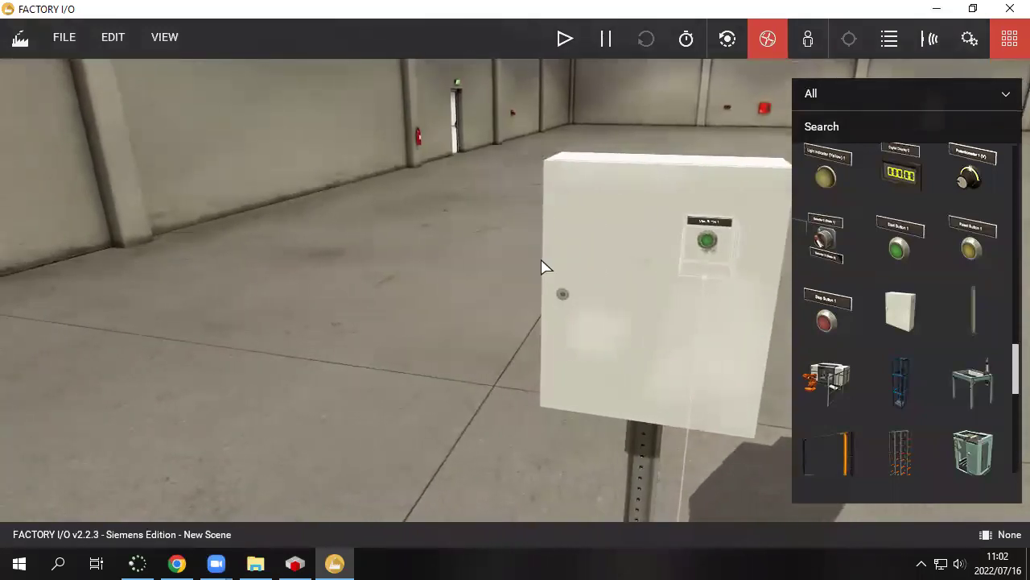
left_click_drag(830, 319, 613, 238)
right_click_drag(411, 317, 518, 297)
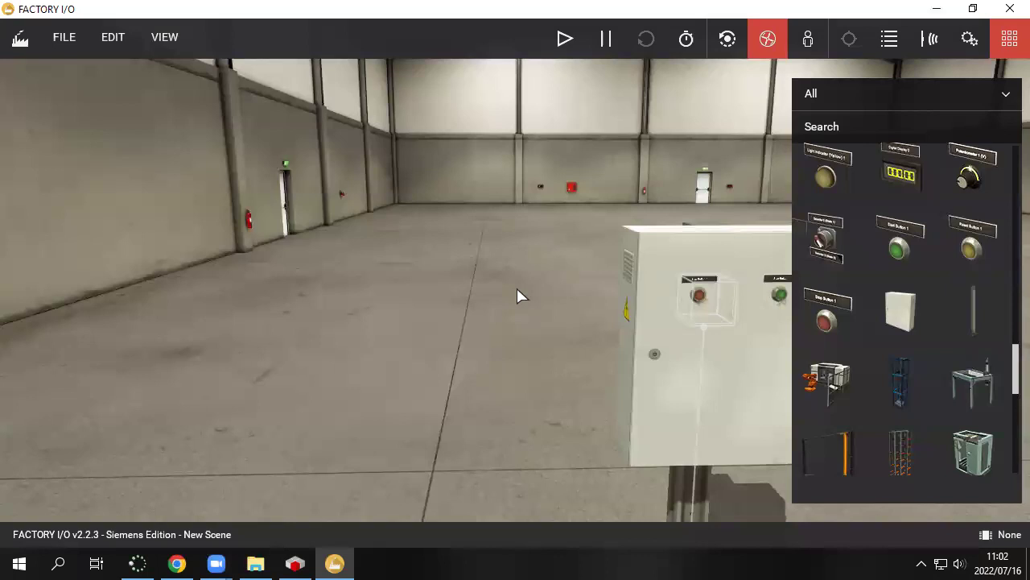
- Add a wooden pallet to the scene and position it on the near end of the roller conveyor, beside the cabinet column
left_click(556, 284)
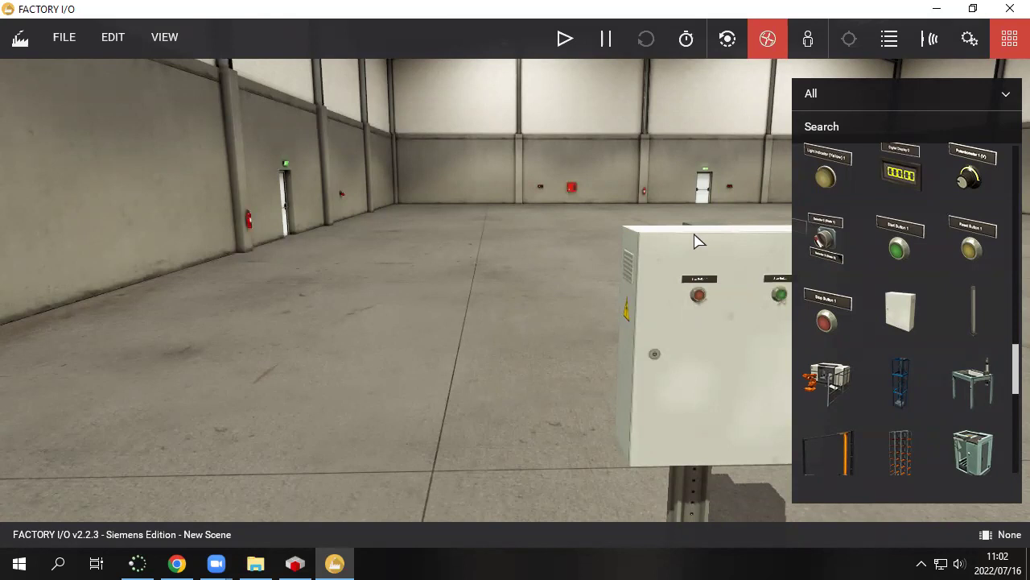
right_click_drag(547, 370, 525, 303)
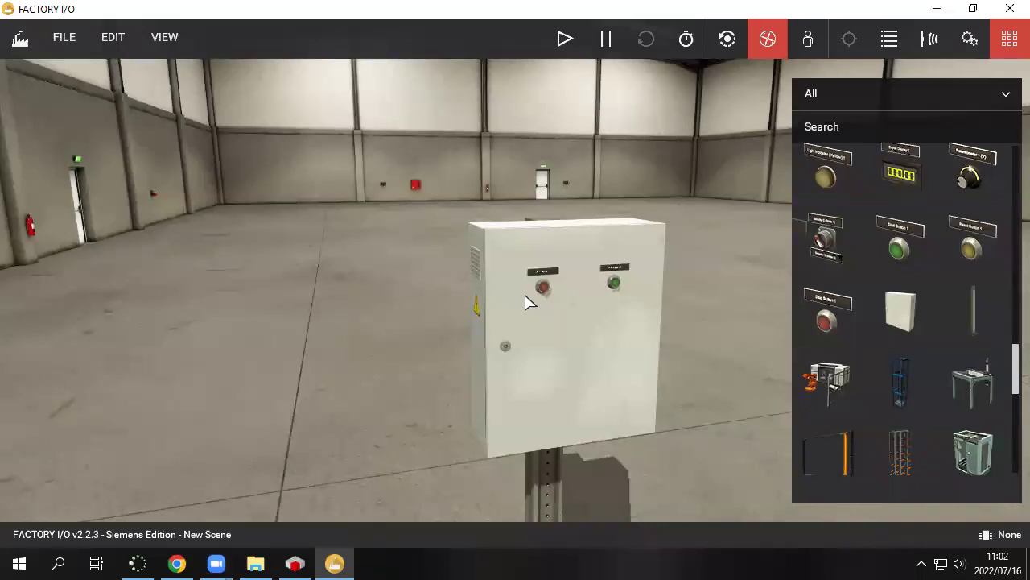
right_click_drag(419, 292, 508, 282)
scroll(475, 303, "down", 5)
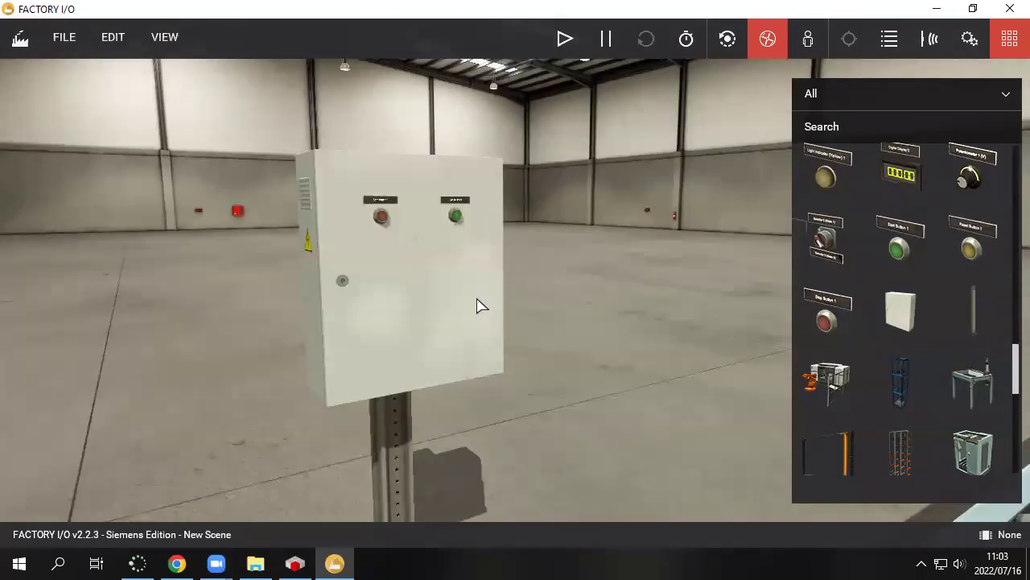
scroll(485, 288, "down", 5)
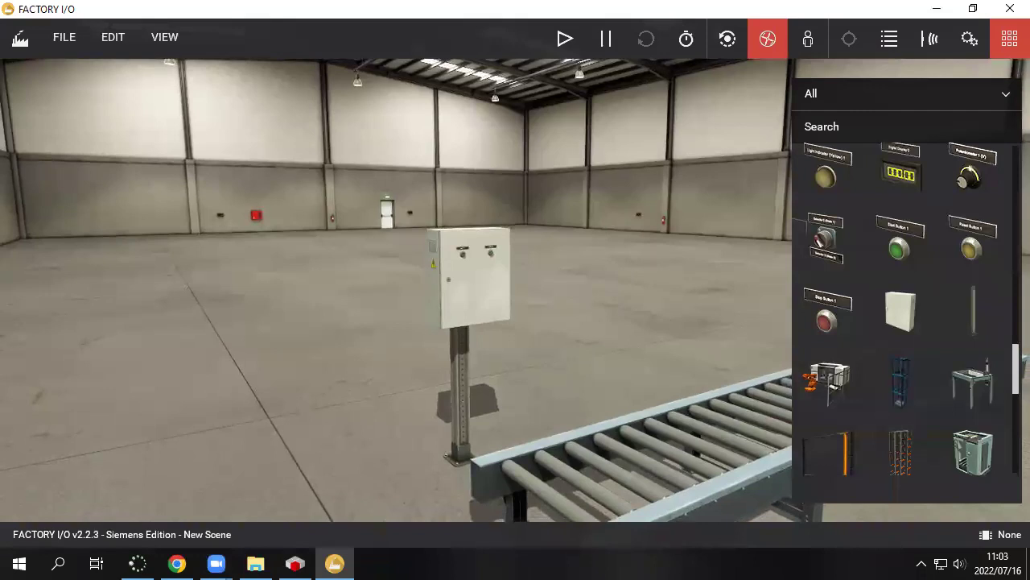
scroll(989, 268, "up", 4)
scroll(986, 262, "up", 8)
scroll(966, 267, "up", 5)
left_click_drag(823, 326, 587, 455)
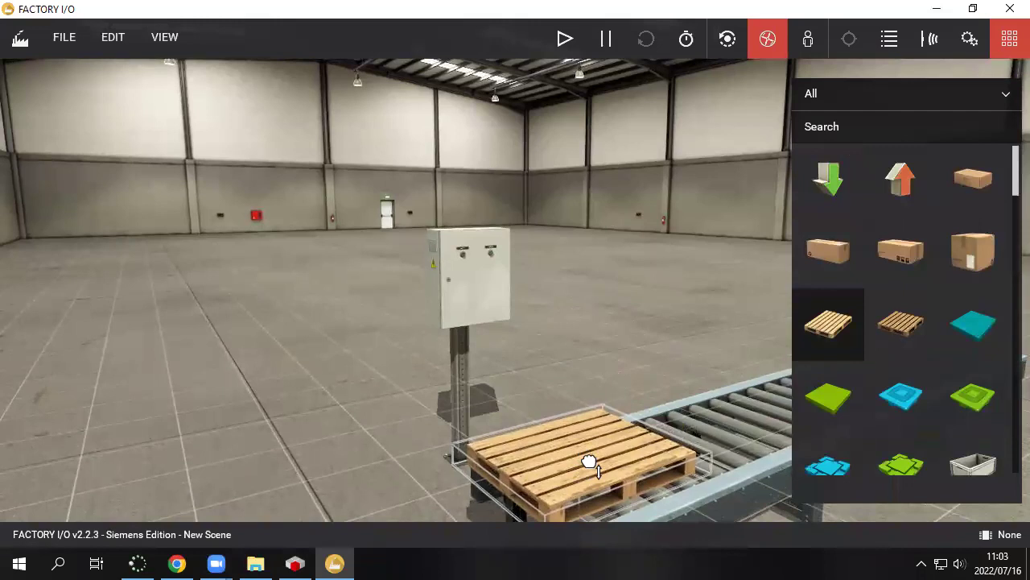
right_click_drag(361, 467, 678, 424)
left_click_drag(678, 424, 633, 402)
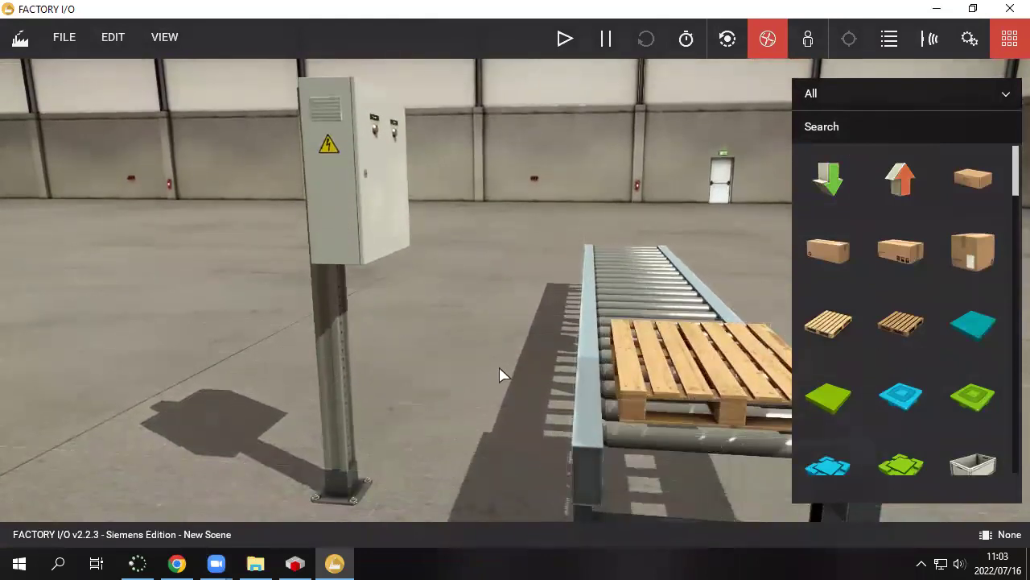
- Place a large cardboard box on the pallet and lower the loaded pallet vertically onto the conveyor rollers
key("d")
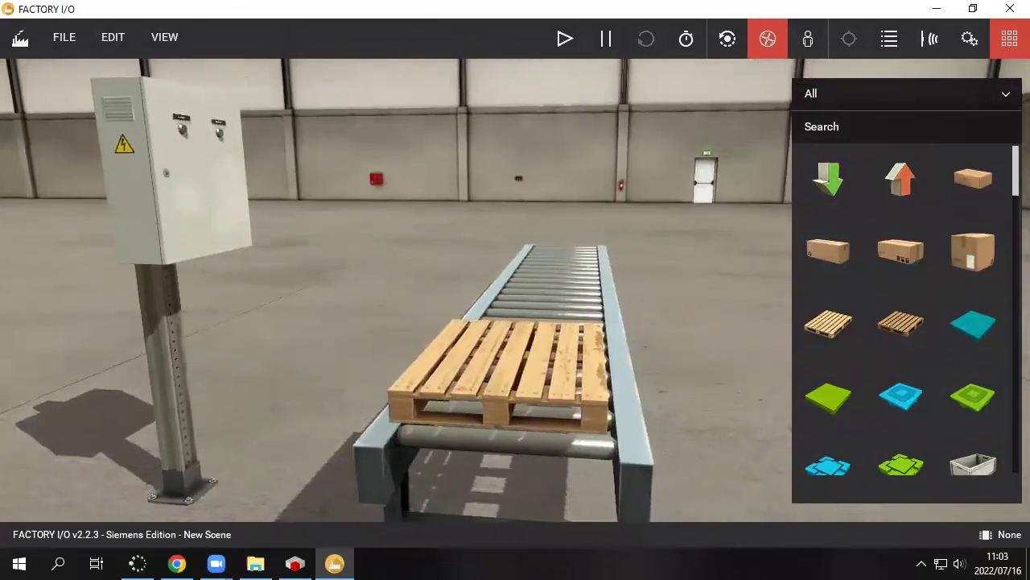
left_click_drag(971, 256, 531, 357)
right_click_drag(647, 350, 361, 467)
scroll(362, 467, "up", 3)
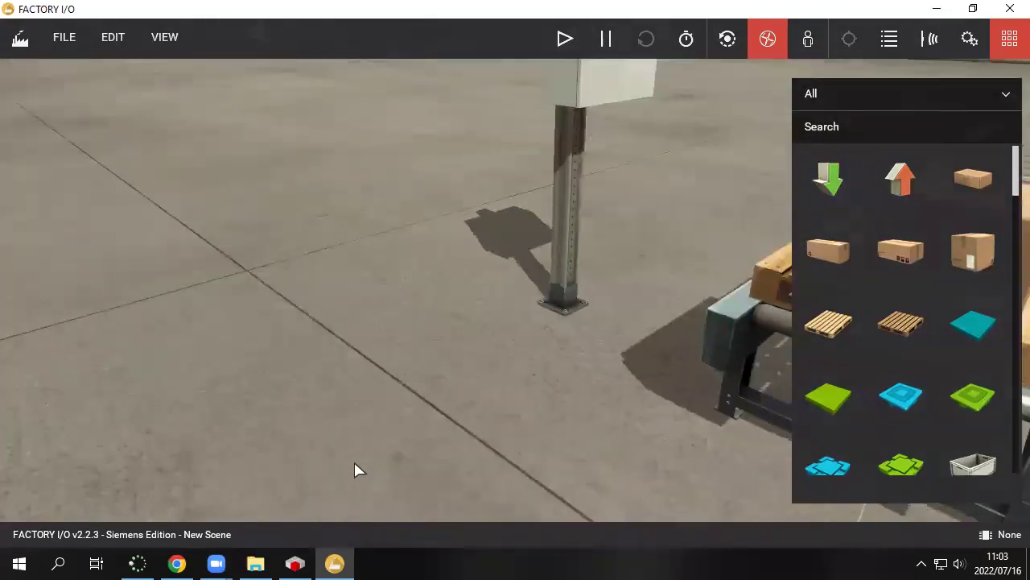
left_click_drag(248, 256, 379, 240)
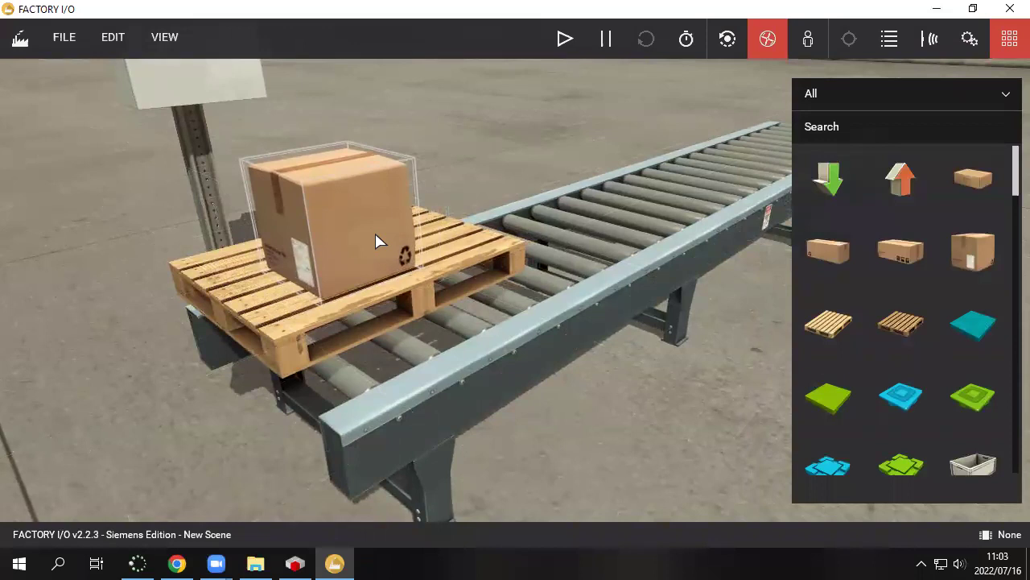
right_click_drag(85, 241, 20, 118)
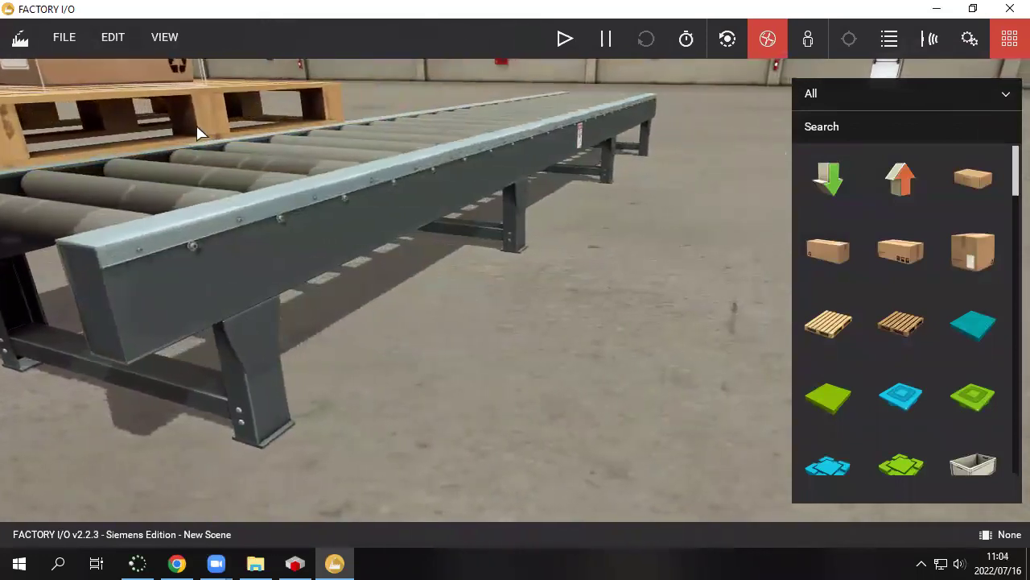
left_click_drag(203, 125, 212, 165)
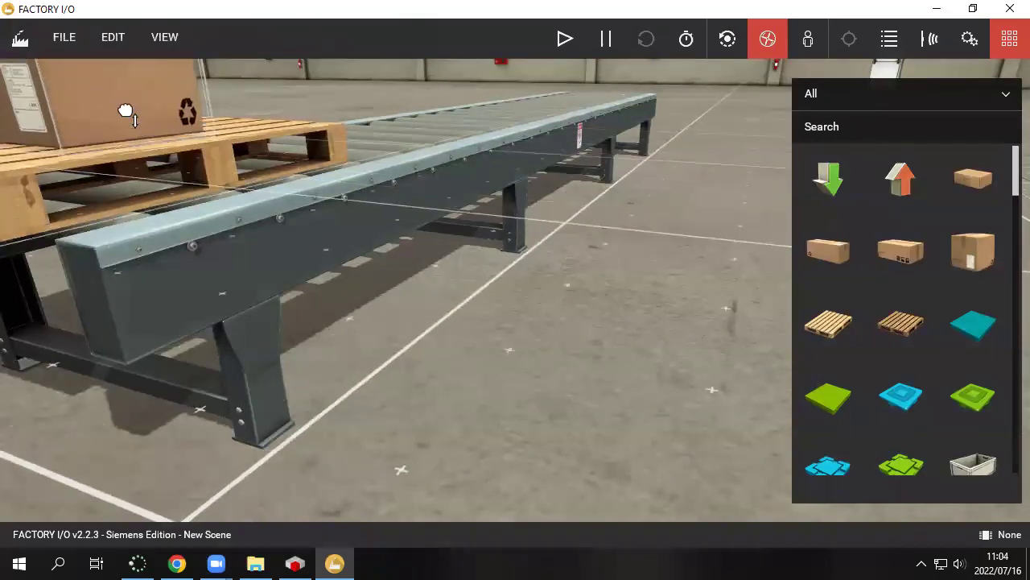
- Examine from several sides how the box and pallet sit on the end of the conveyor
right_click_drag(75, 212, 541, 288)
scroll(543, 288, "up", 5)
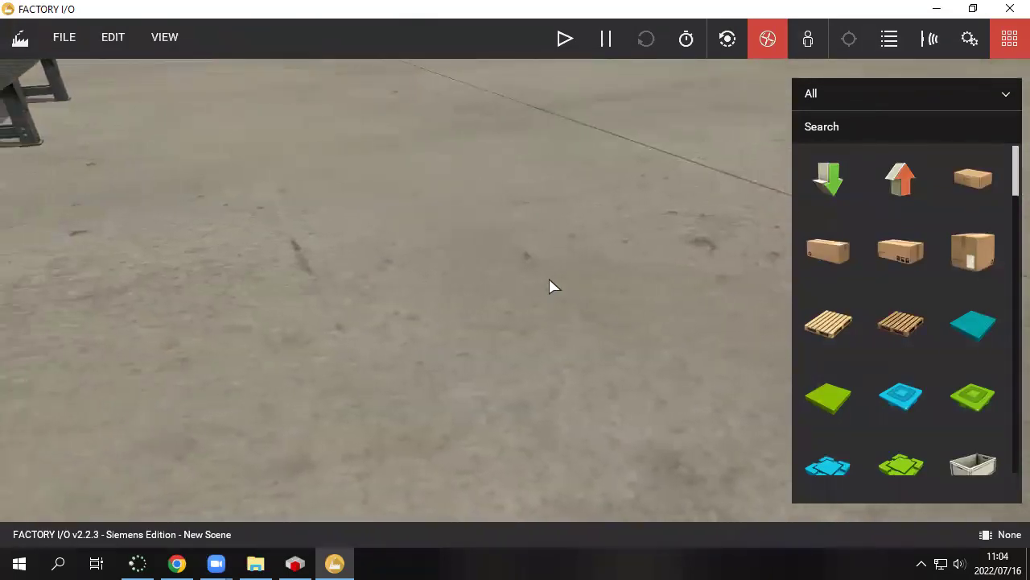
scroll(553, 287, "down", 5)
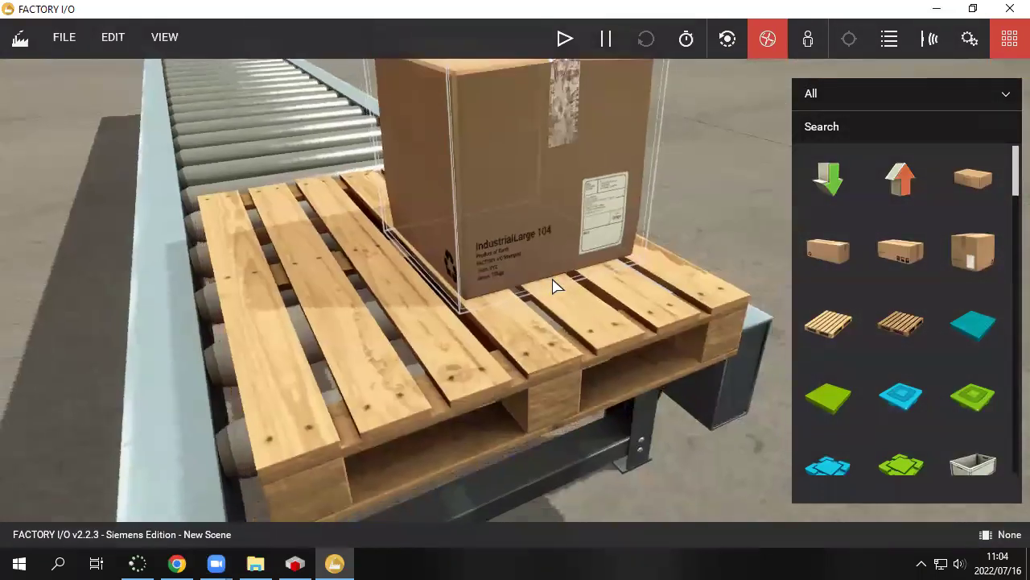
right_click_drag(552, 287, 330, 195)
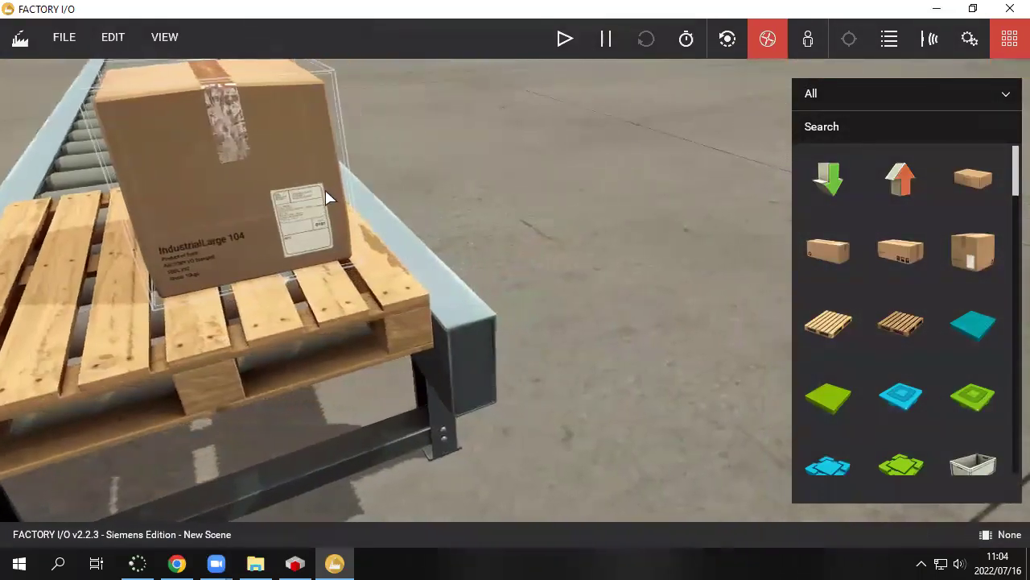
right_click_drag(599, 152, 400, 237)
right_click_drag(477, 258, 545, 384)
right_click_drag(559, 430, 550, 349)
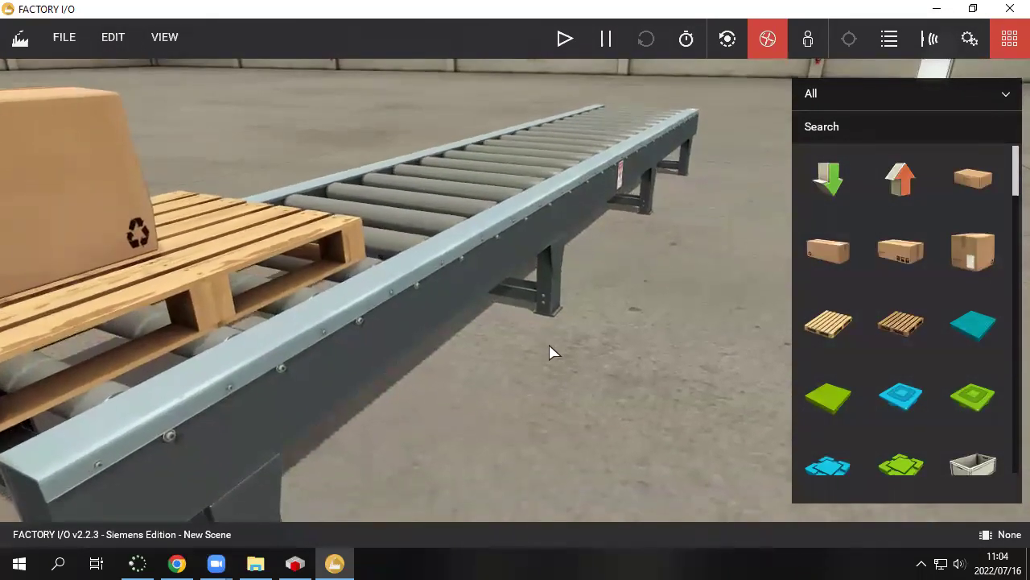
scroll(552, 357, "up", 5)
scroll(553, 357, "down", 5)
right_click_drag(545, 212, 450, 184)
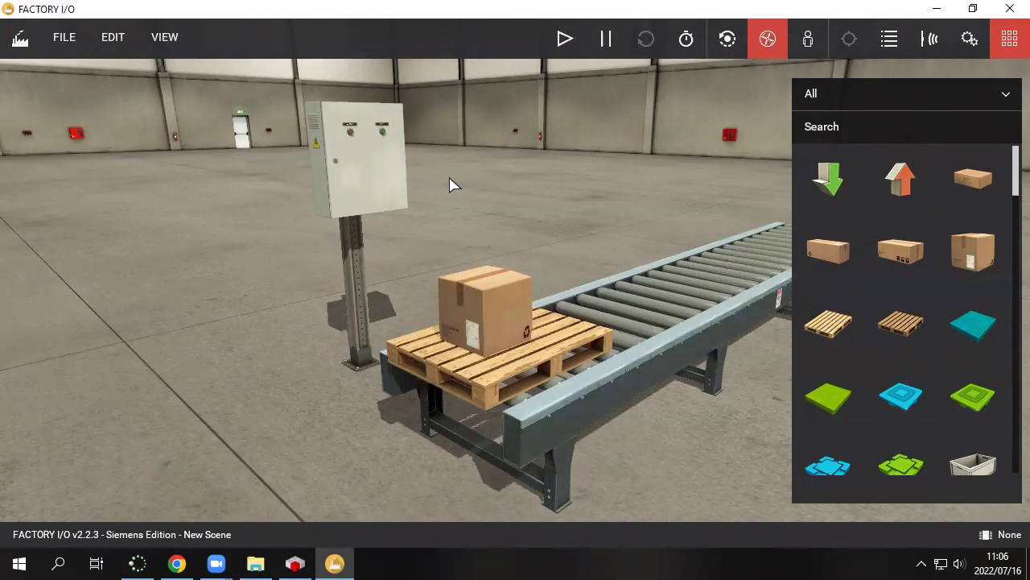
- Start the simulation and display the sensor and actuator tags in the scene
left_click(486, 406)
left_click(576, 42)
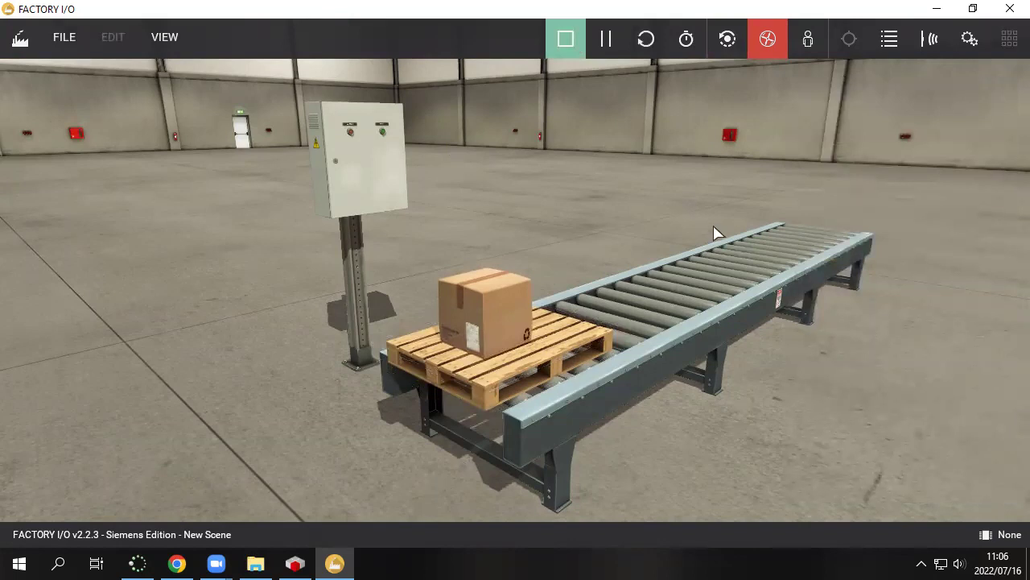
left_click(929, 48)
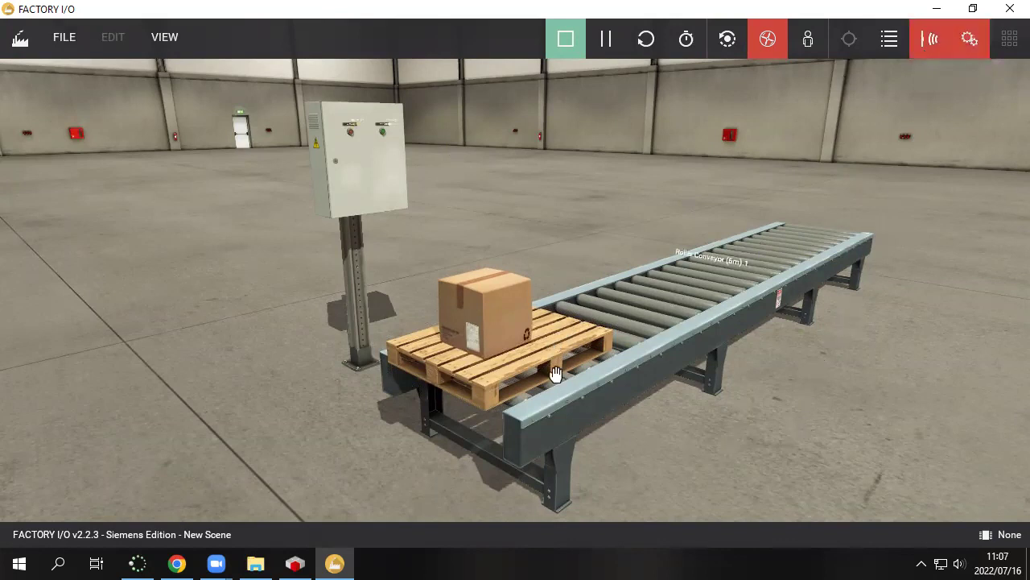
- Pin the Roller Conveyor (6m) 1 tag, inject an On failure to move the pallet, and return it to No failure
left_click(712, 265)
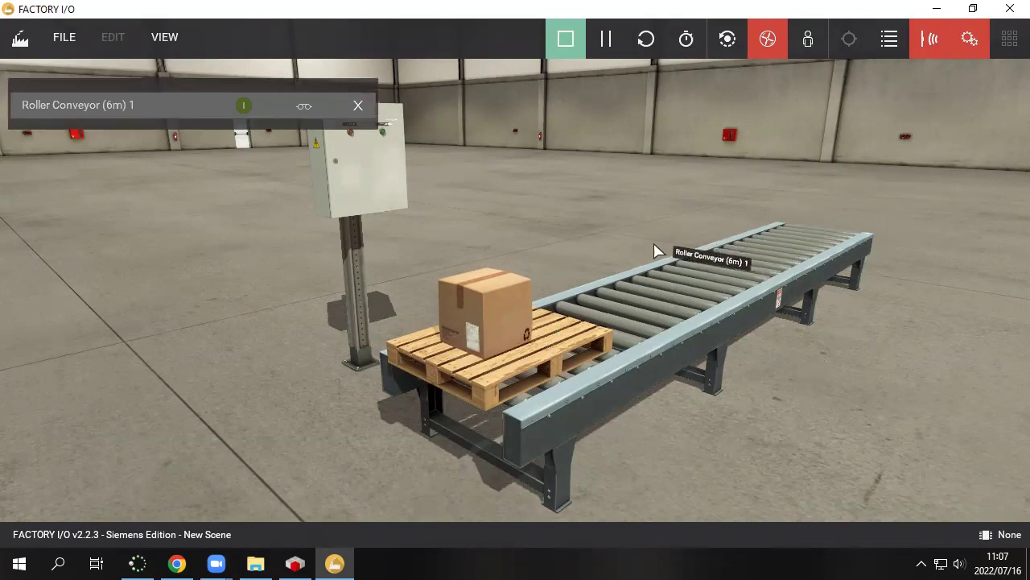
left_click(305, 106)
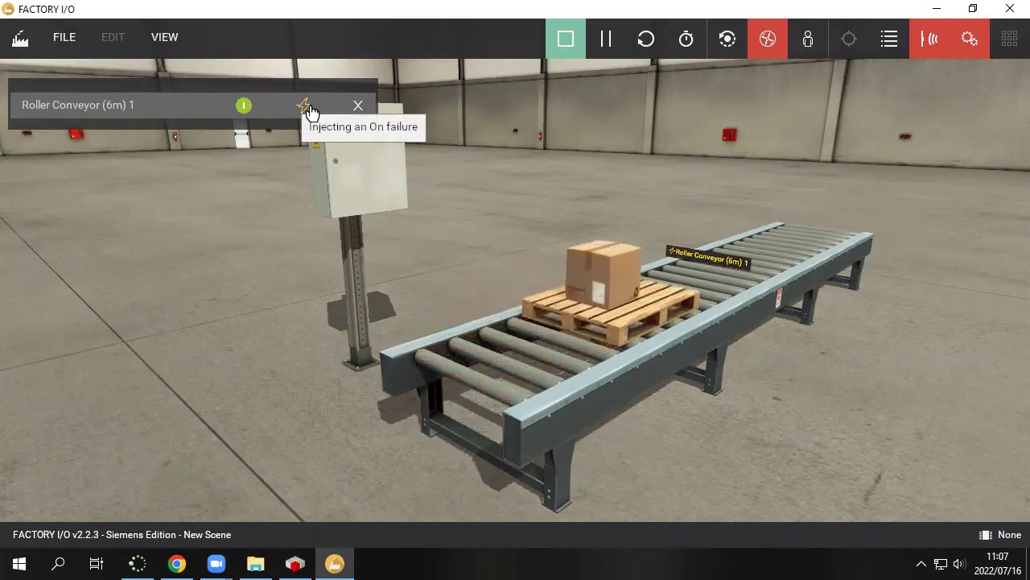
left_click(307, 107)
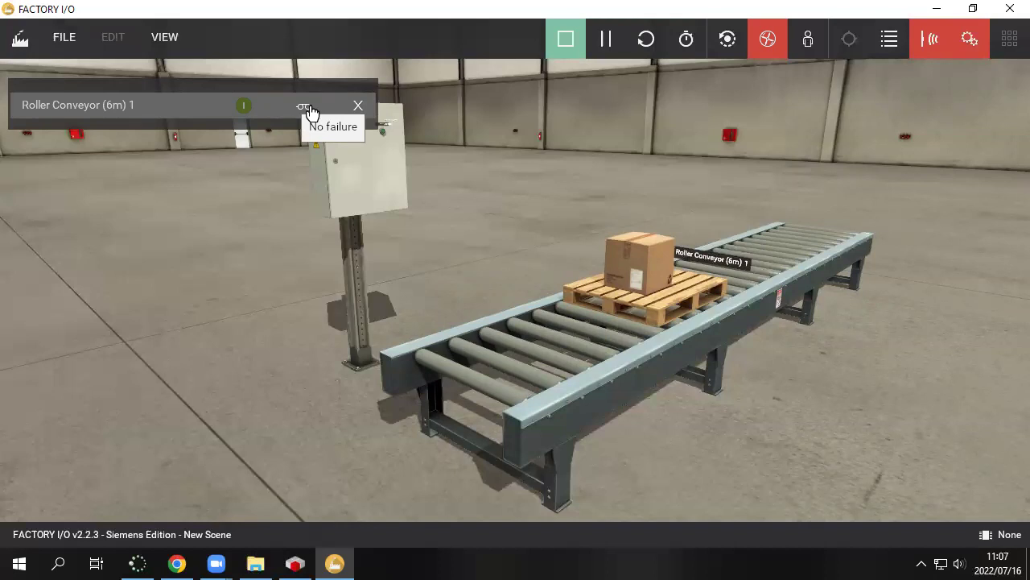
- Examine the Stop Button 1 and Start Button 1 tags on the cabinet door up close
key("Left")
key("Left")
key("Left")
key("Up")
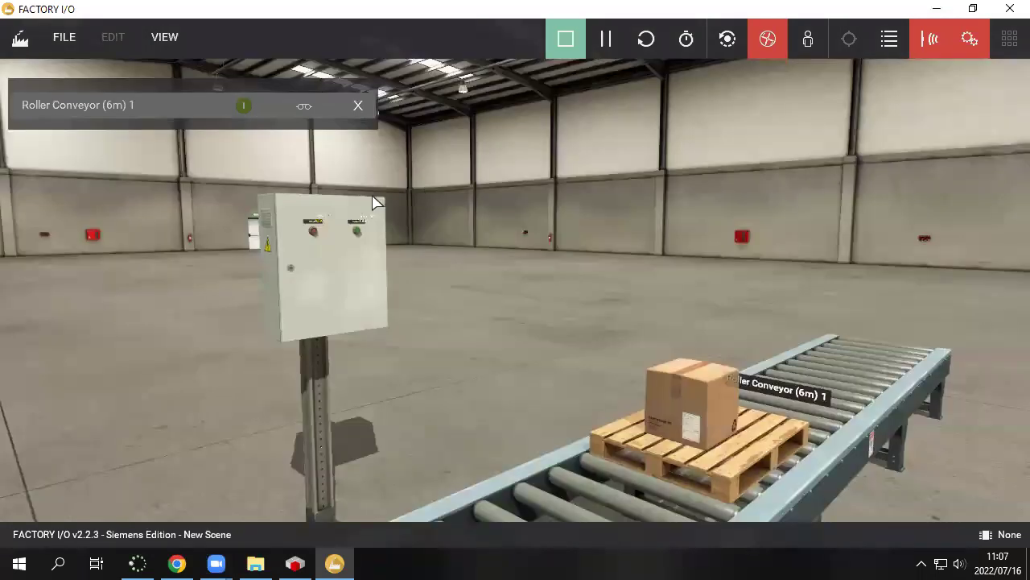
scroll(380, 200, "up", 6)
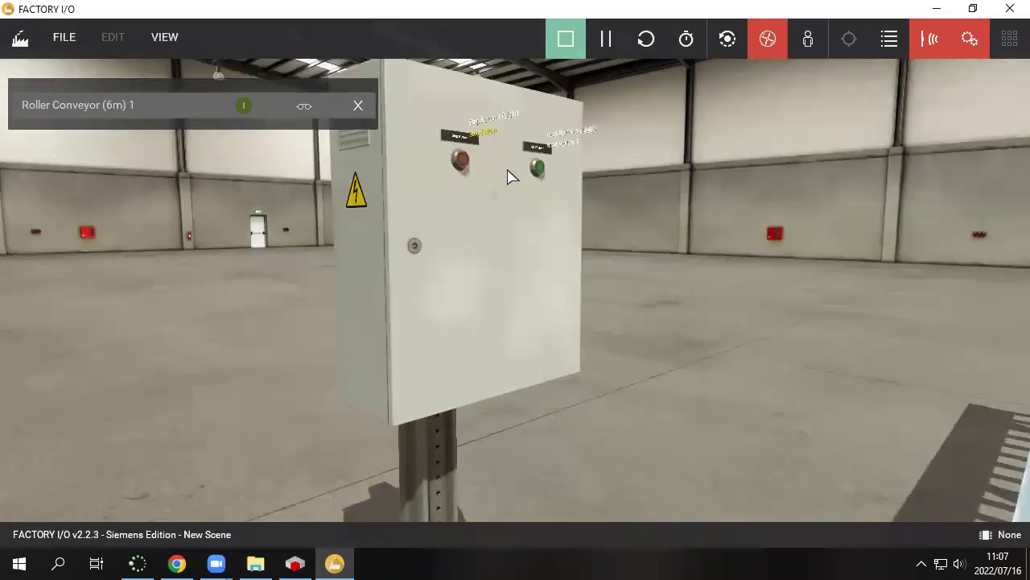
scroll(509, 175, "up", 5)
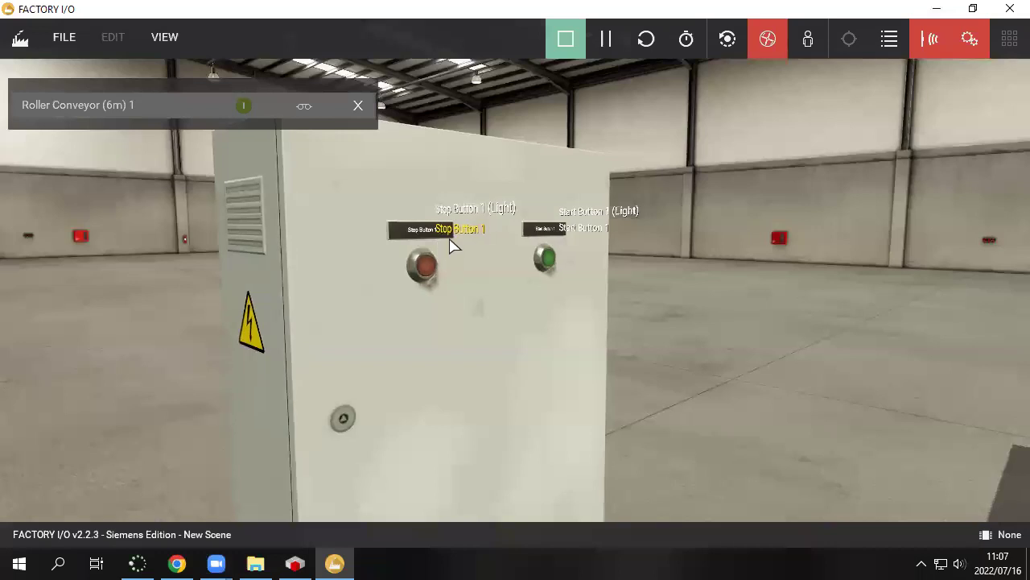
key("Right")
key("Left")
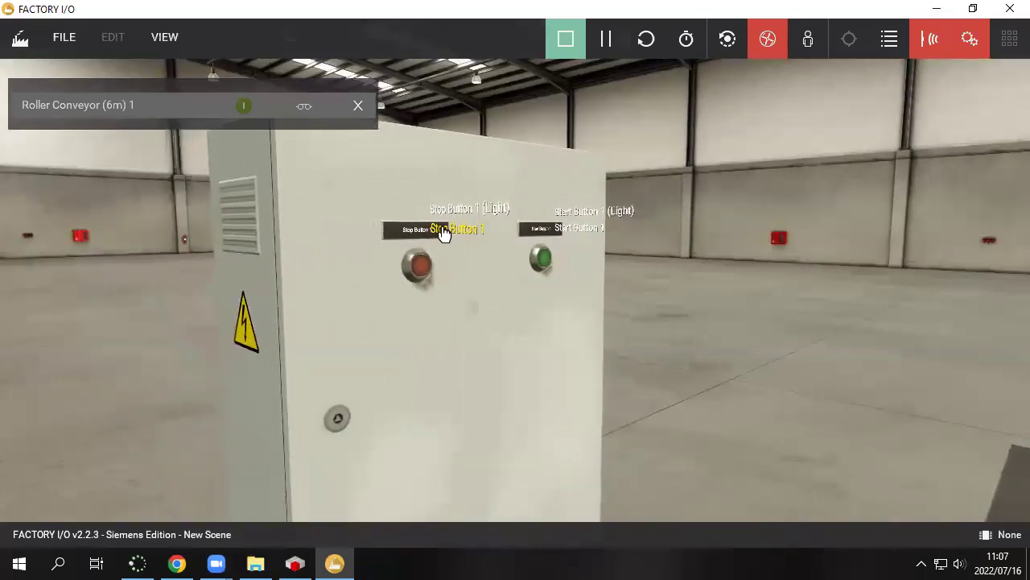
- Inject another On failure on the roller conveyor to carry the pallet farther along, and clear the failure
left_click(305, 107)
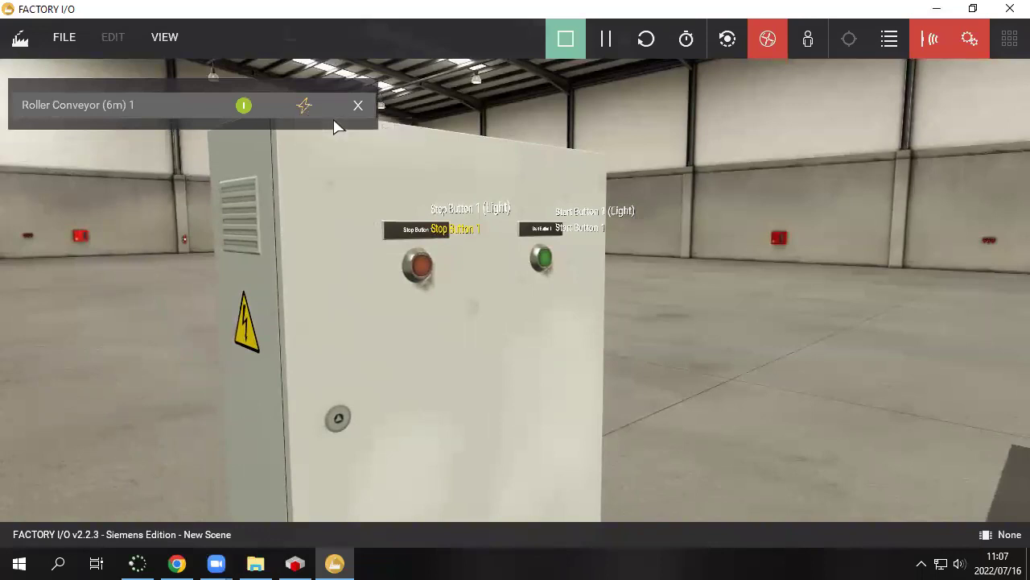
key("Page_Down")
scroll(924, 319, "down", 5)
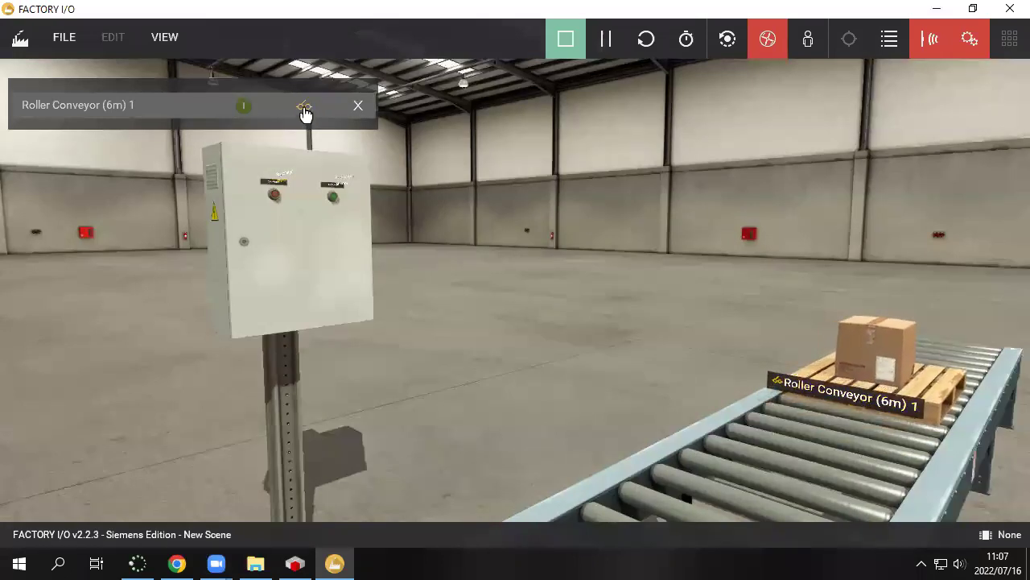
- Operate the red stop button on the cabinet door while the simulation runs
scroll(322, 170, "up", 3)
scroll(456, 165, "up", 3)
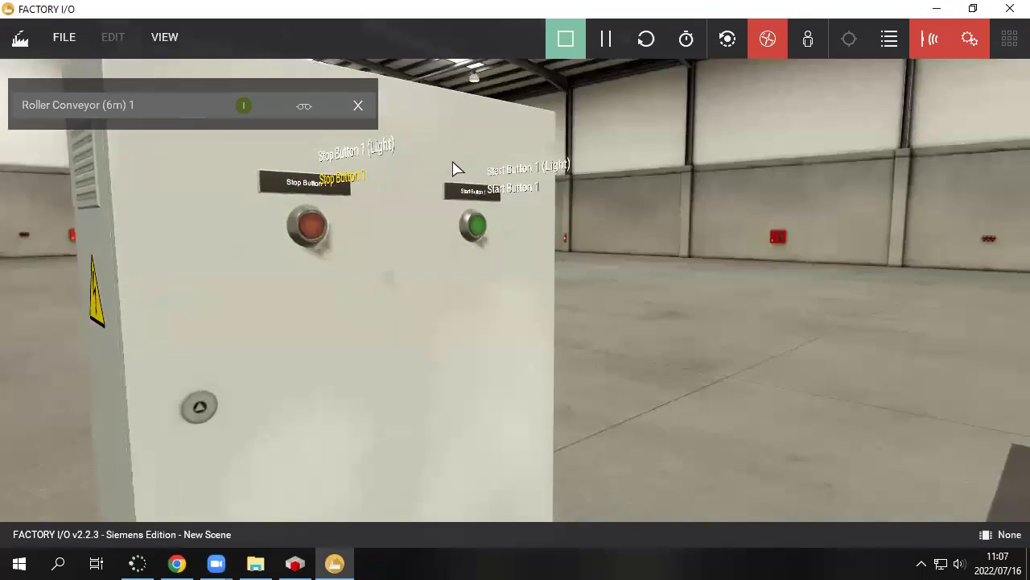
left_click(321, 231)
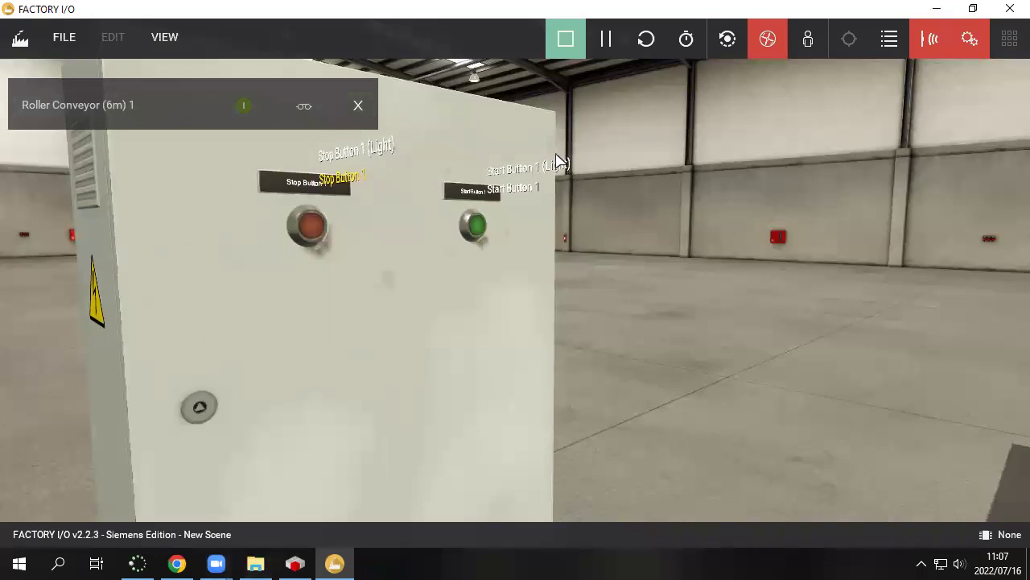
- Open the Drivers window listing the scene's sensors and actuators, return to the scene, and reopen it
middle_click_drag(845, 220, 725, 302)
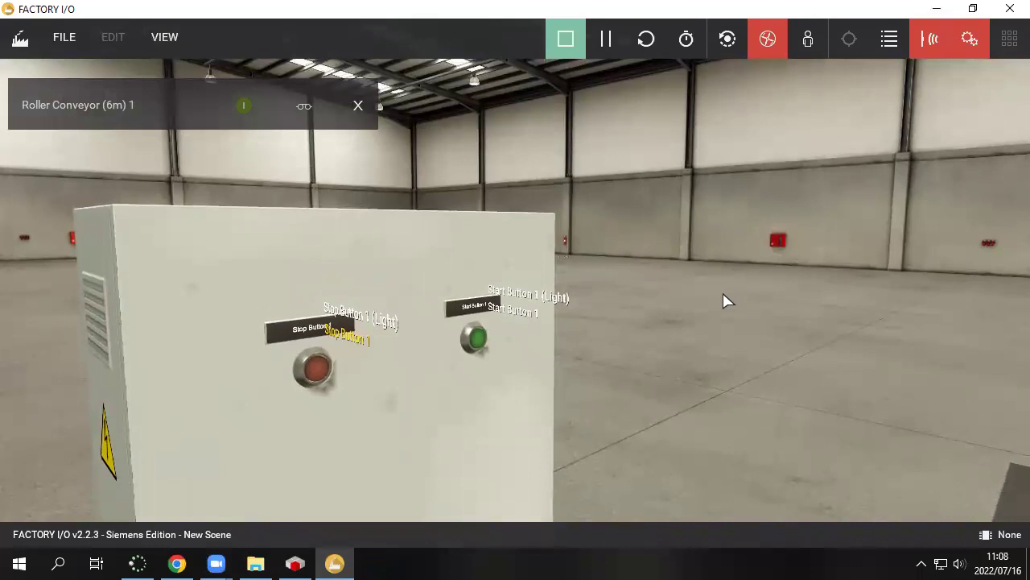
key("q")
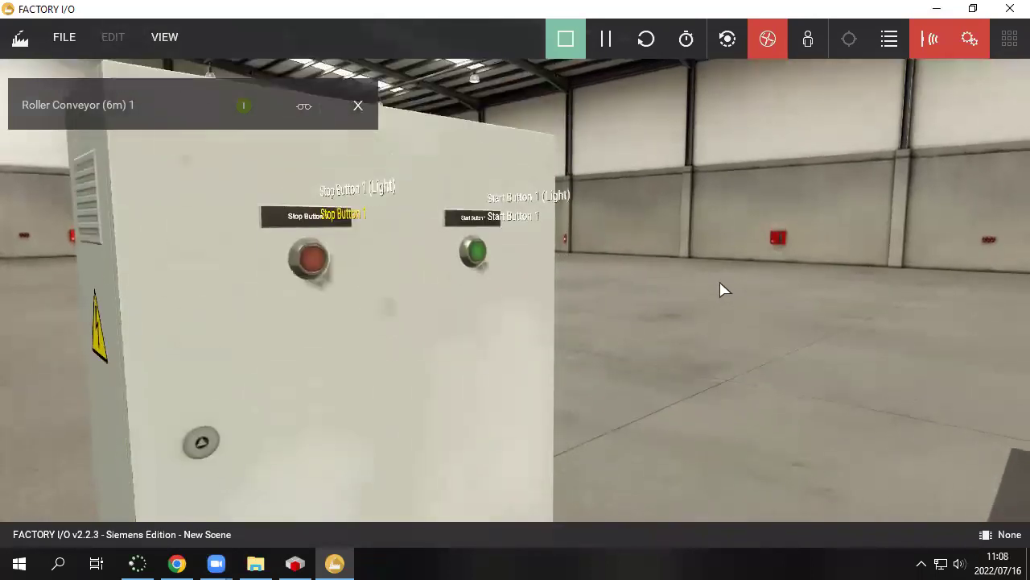
key("s")
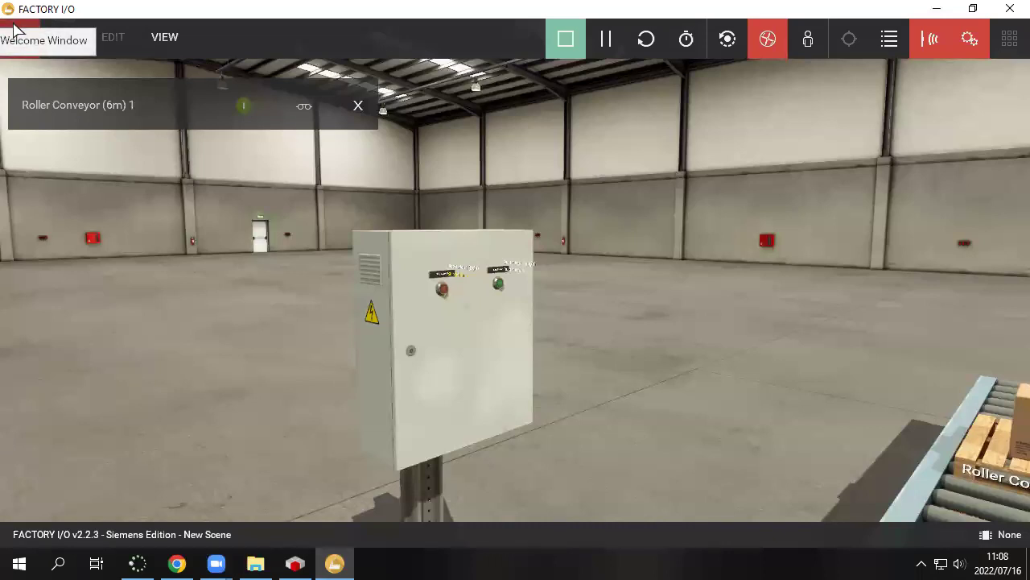
key("F4")
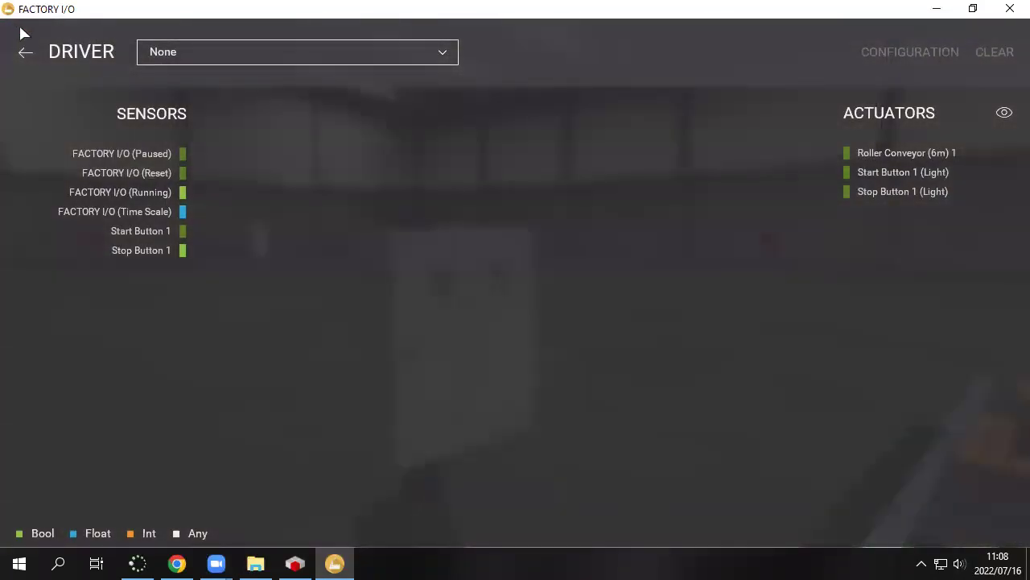
left_click(25, 51)
left_click(66, 38)
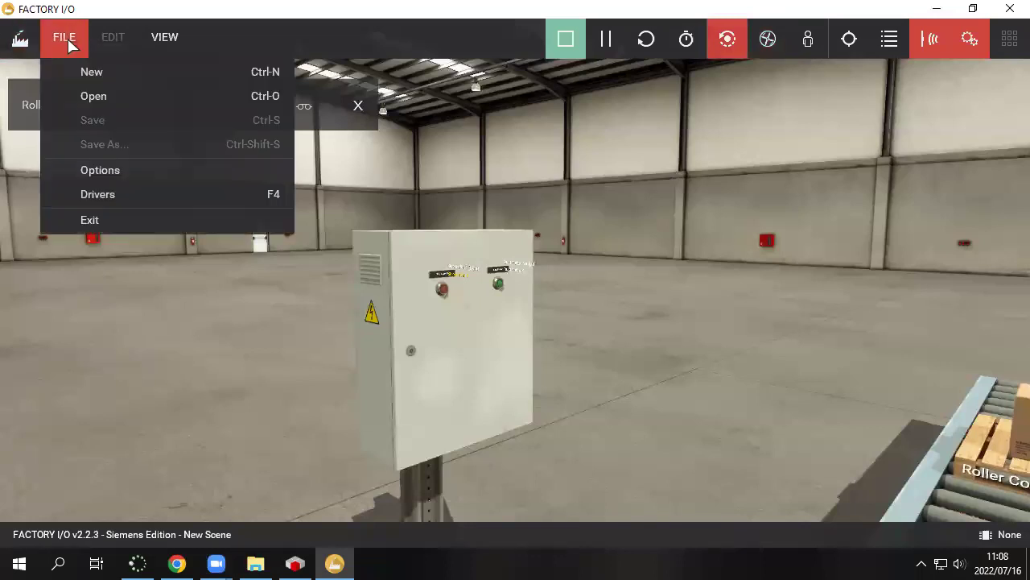
left_click(123, 194)
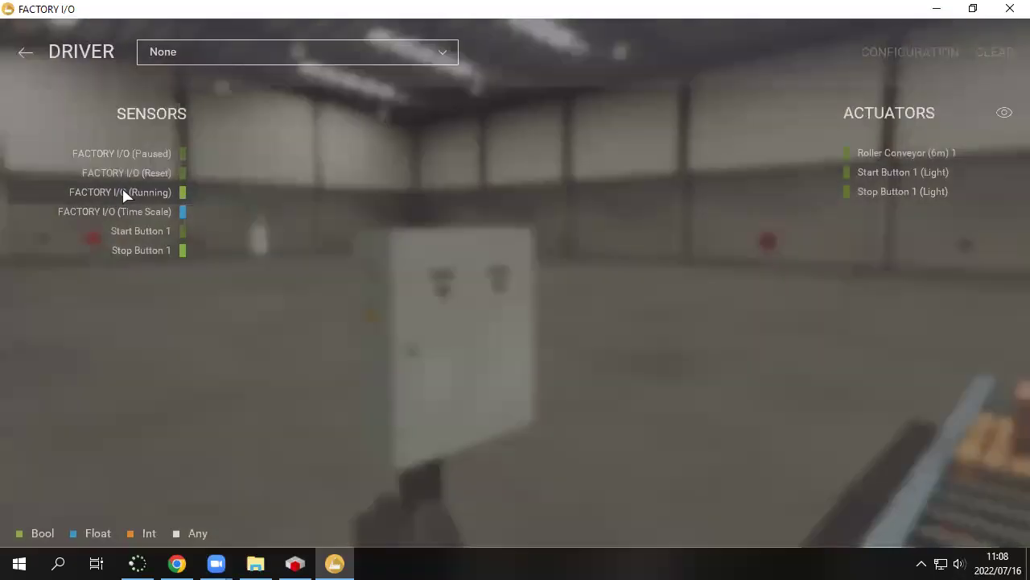
- Select the Modbus TCP/IP Client driver for the scene and look through its coils, inputs and registers
left_click(449, 52)
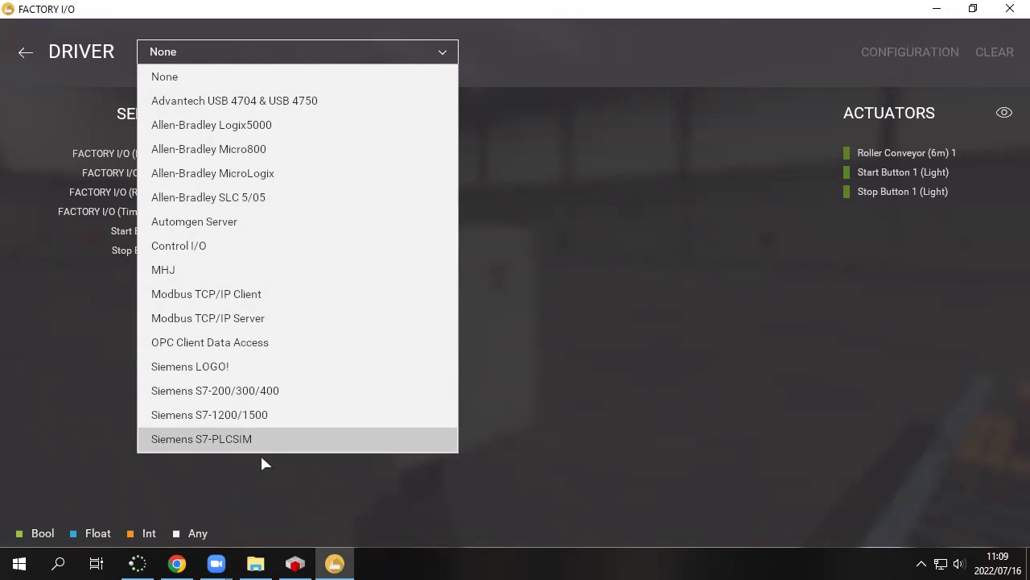
left_click(196, 294)
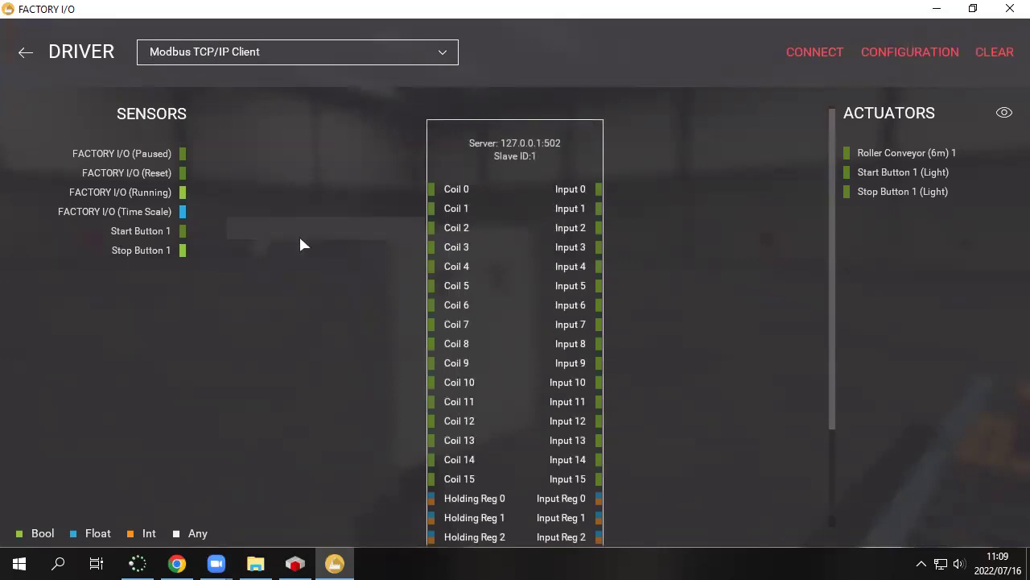
scroll(501, 322, "down", 3)
scroll(598, 497, "up", 3)
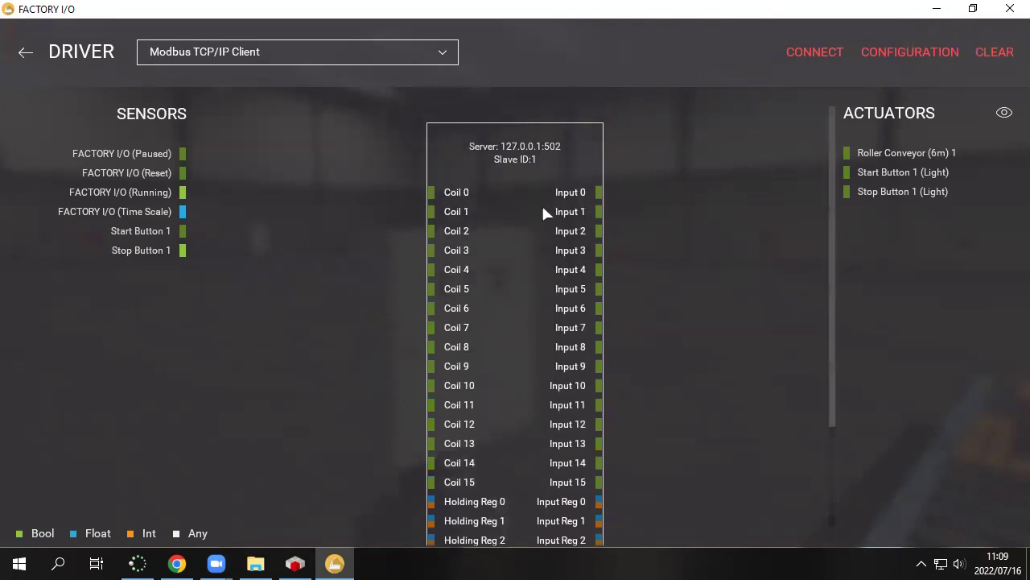
scroll(483, 531, "down", 3)
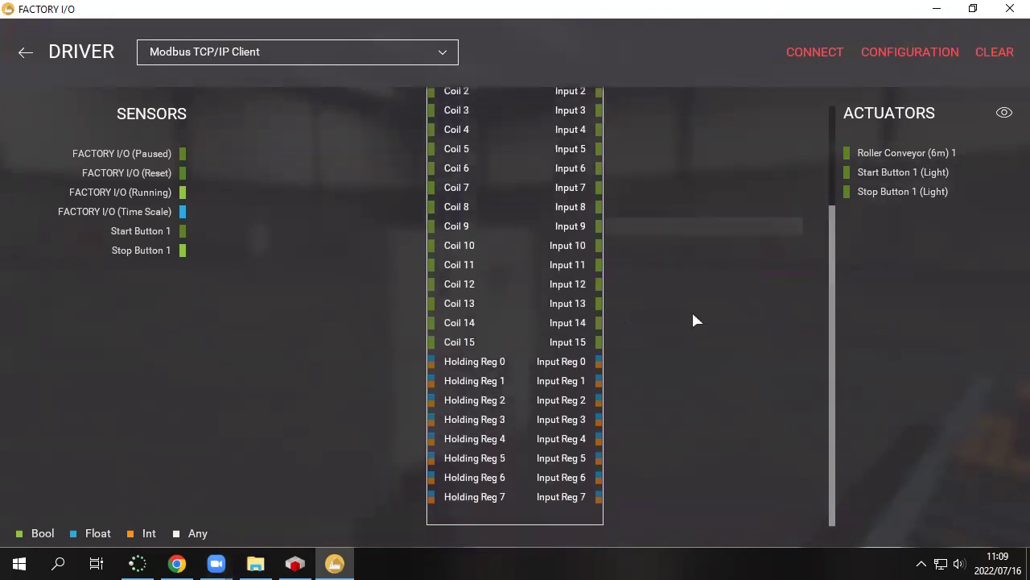
scroll(576, 387, "up", 1)
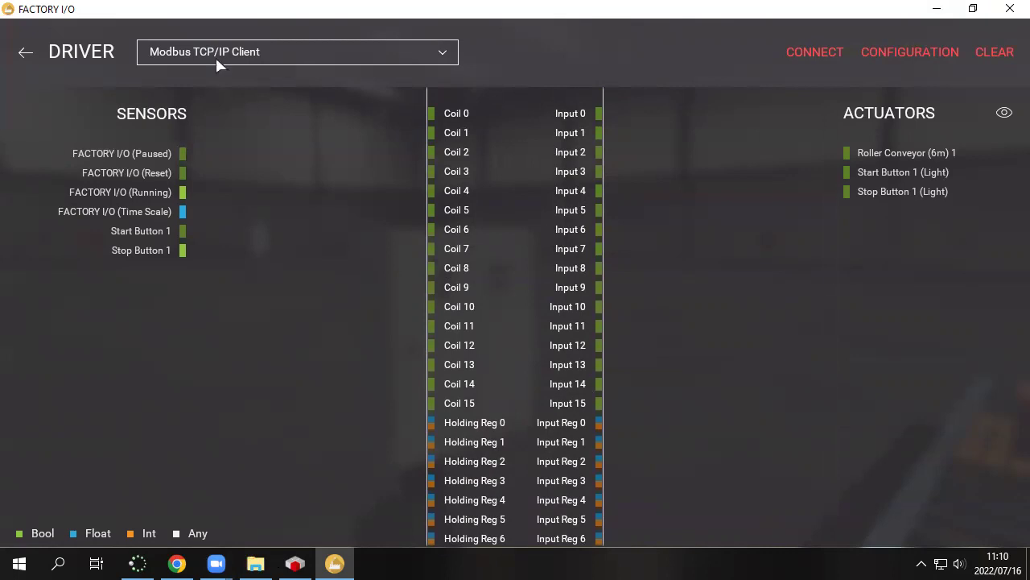
- Map Start Button 1 to Coil 0, Stop Button 1 to Coil 1, and Roller Conveyor (6m) 1 to Input 0
left_click_drag(111, 235, 360, 115)
left_click_drag(147, 251, 393, 137)
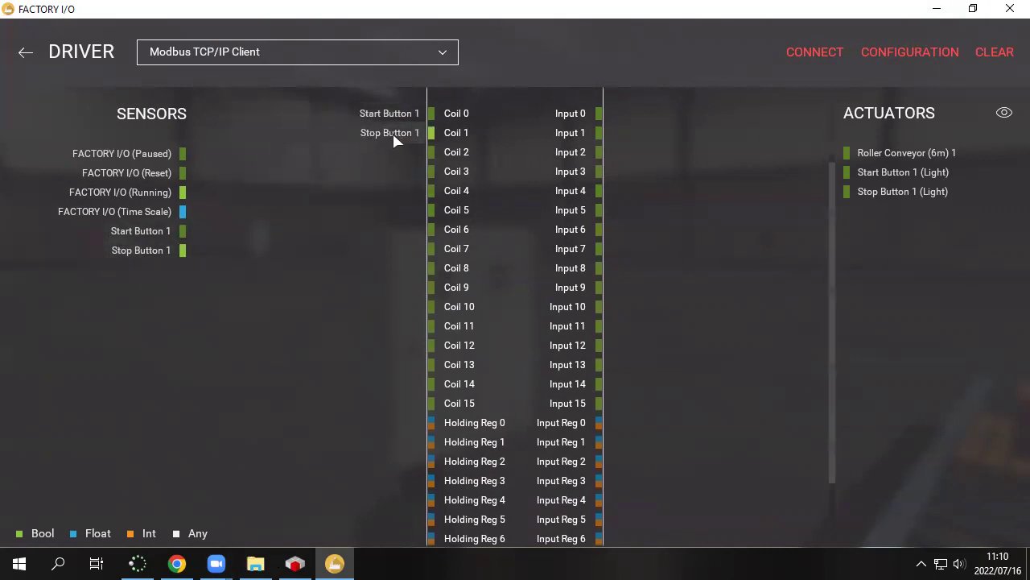
left_click_drag(932, 153, 679, 115)
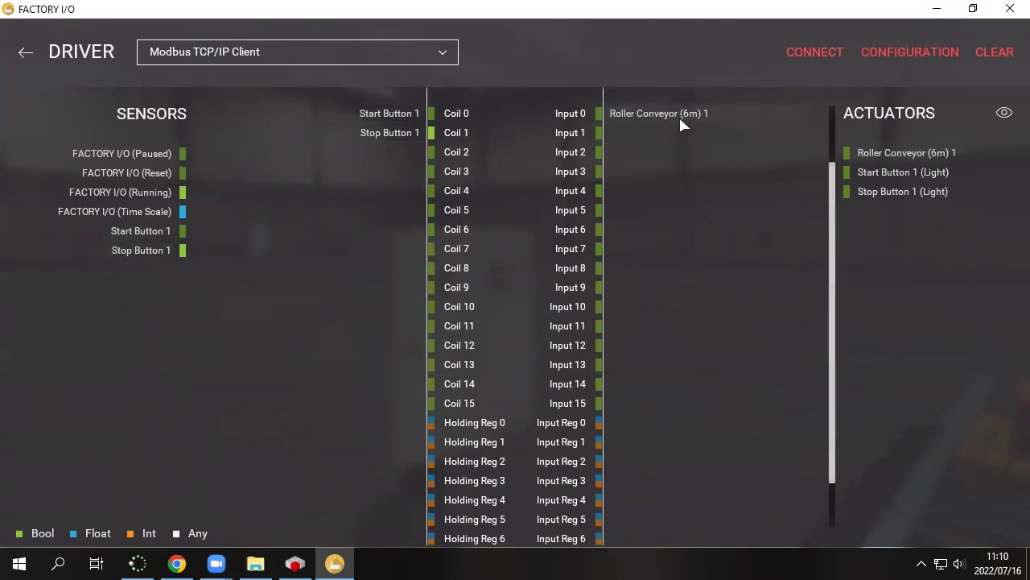
- Try to set the Register Inputs and Register Outputs counts to 0 in the Modbus TCP/IP Client configuration, and check the driver's point list
scroll(690, 239, "down", 2)
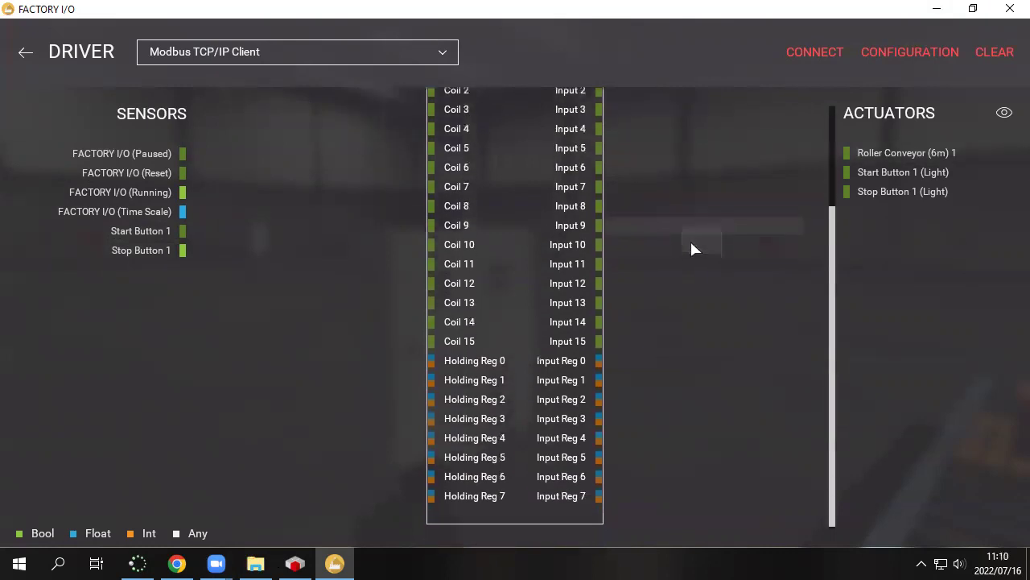
left_click(896, 57)
scroll(416, 276, "down", 5)
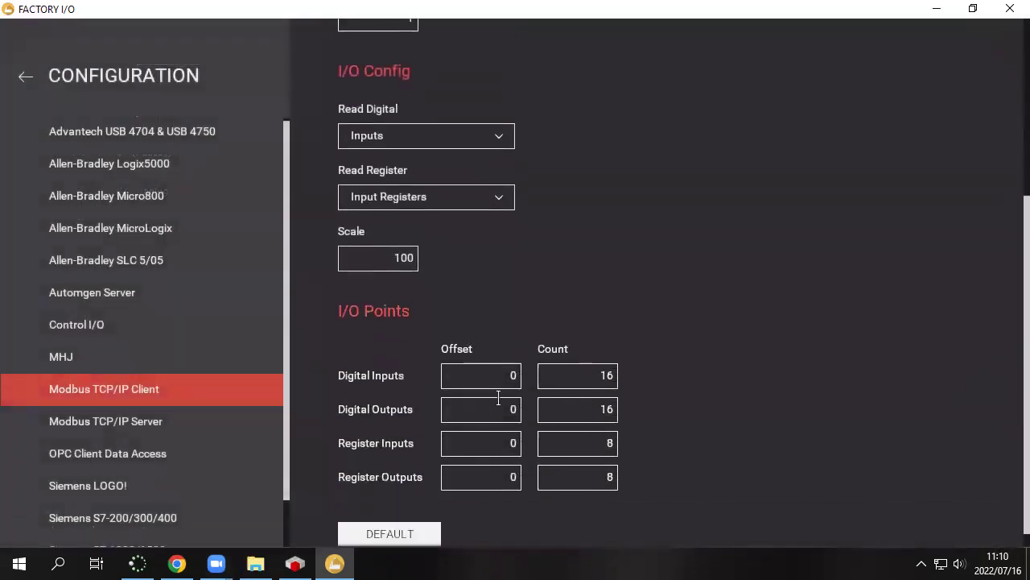
scroll(499, 397, "down", 1)
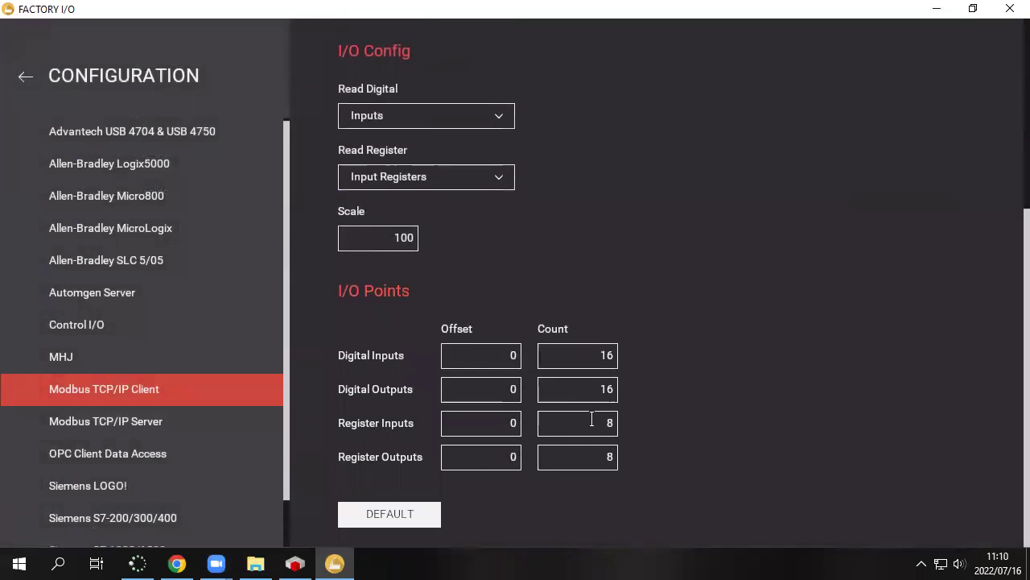
left_click(615, 423)
key("BackSpace")
type("0")
key("Tab")
key("BackSpace")
type("0")
left_click(25, 75)
scroll(719, 327, "down", 2)
scroll(718, 327, "up", 2)
scroll(803, 200, "down", 1)
scroll(805, 210, "down", 2)
- Try to clear the Register Inputs and Register Outputs counts in the Modbus TCP/IP Client configuration
left_click(886, 51)
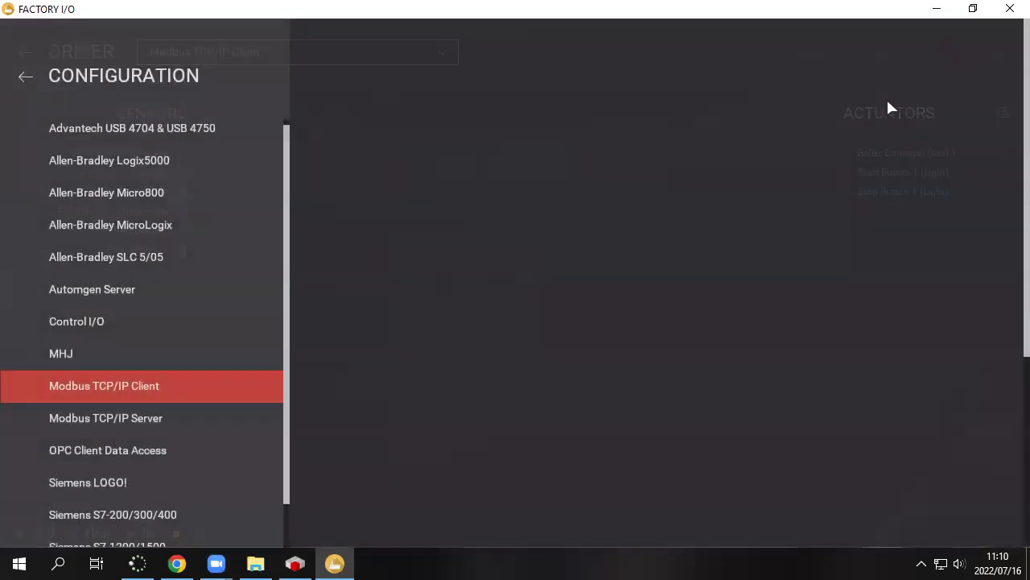
scroll(534, 455, "down", 4)
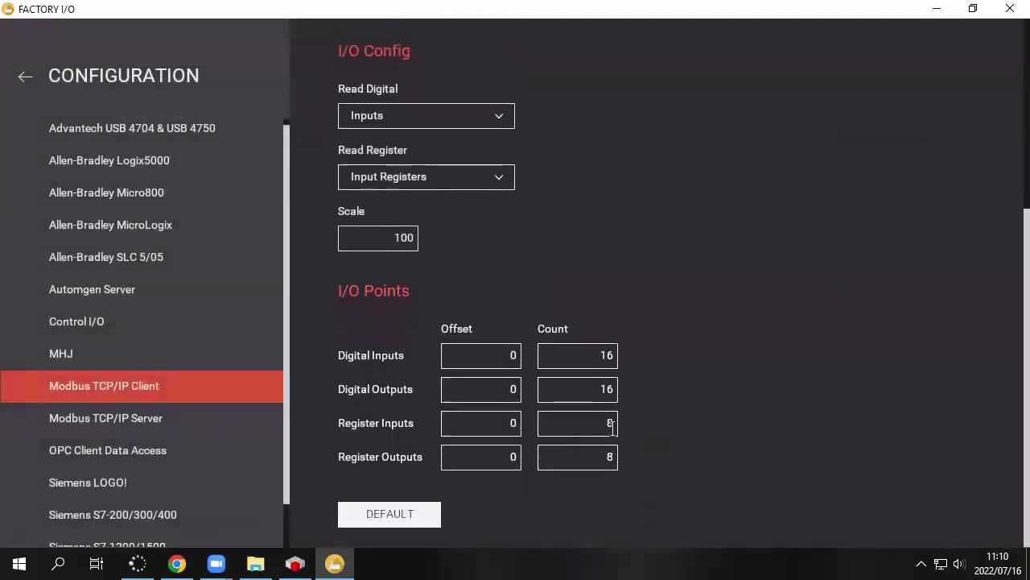
left_click(614, 424)
key("BackSpace")
left_click(615, 457)
key("BackSpace")
left_click(24, 76)
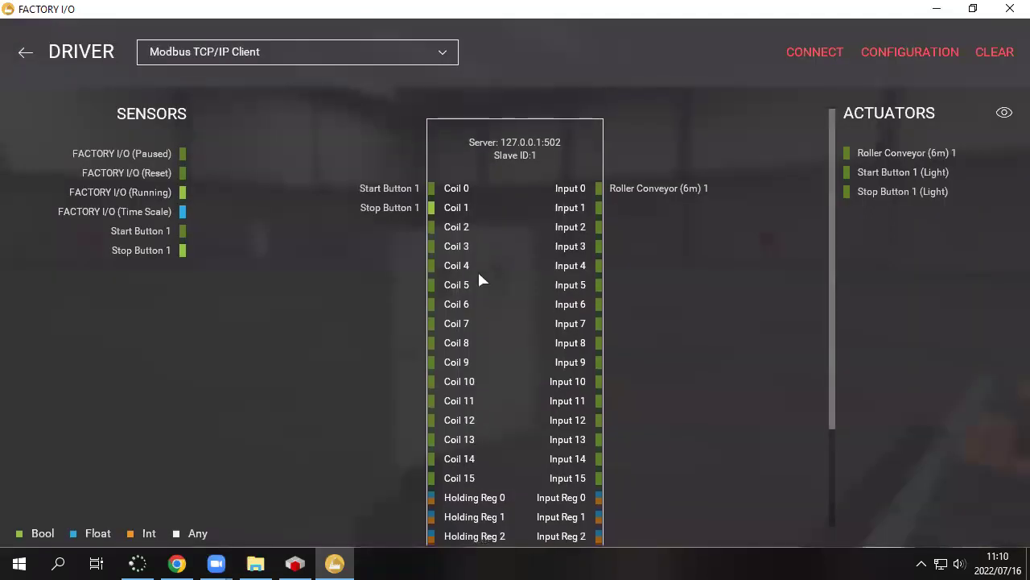
- Set the Modbus TCP/IP Client's Register Inputs and Register Outputs counts to 0 and return to the driver mapping
left_click(923, 51)
scroll(495, 450, "down", 3)
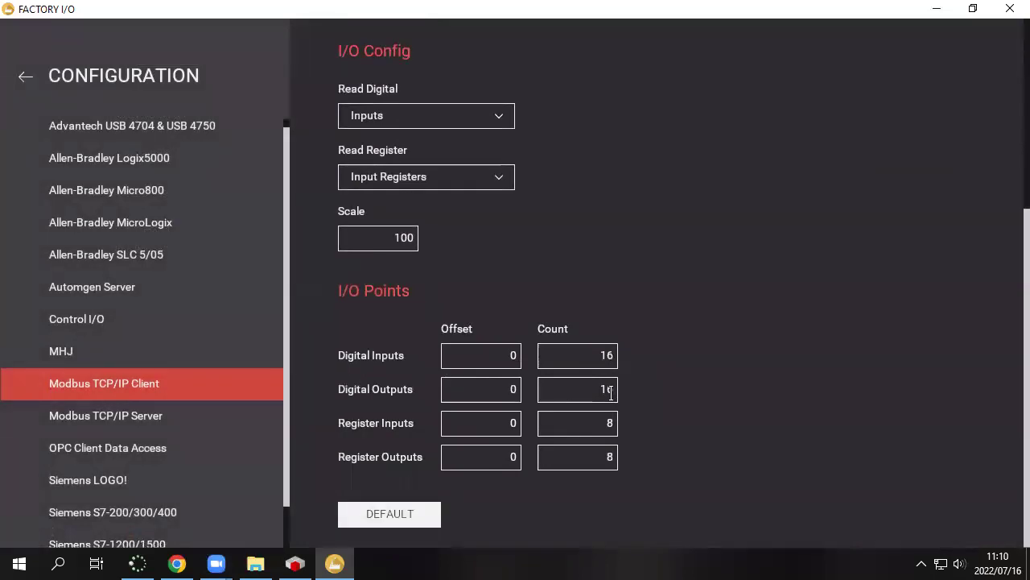
scroll(489, 301, "up", 5)
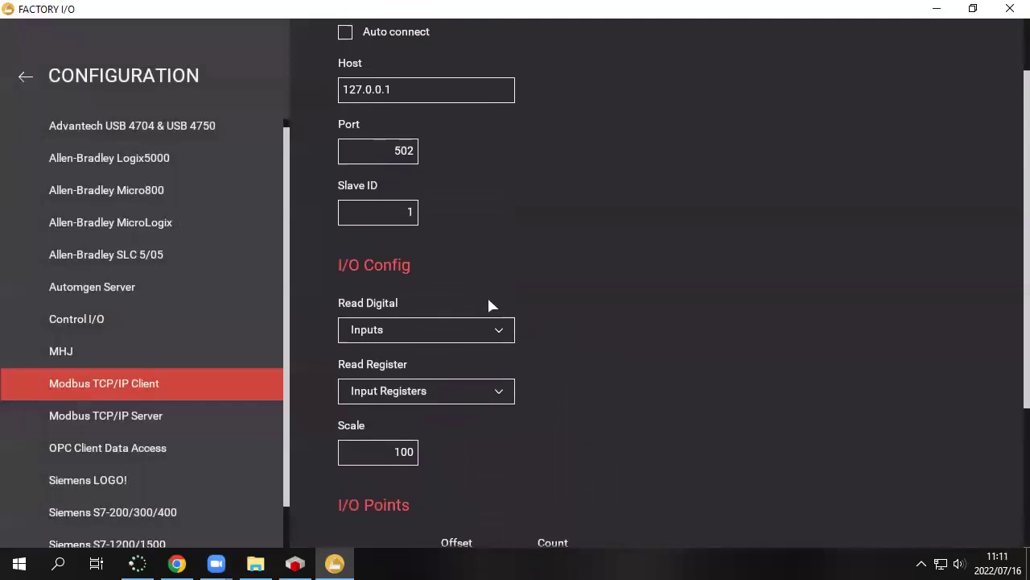
left_click(499, 393)
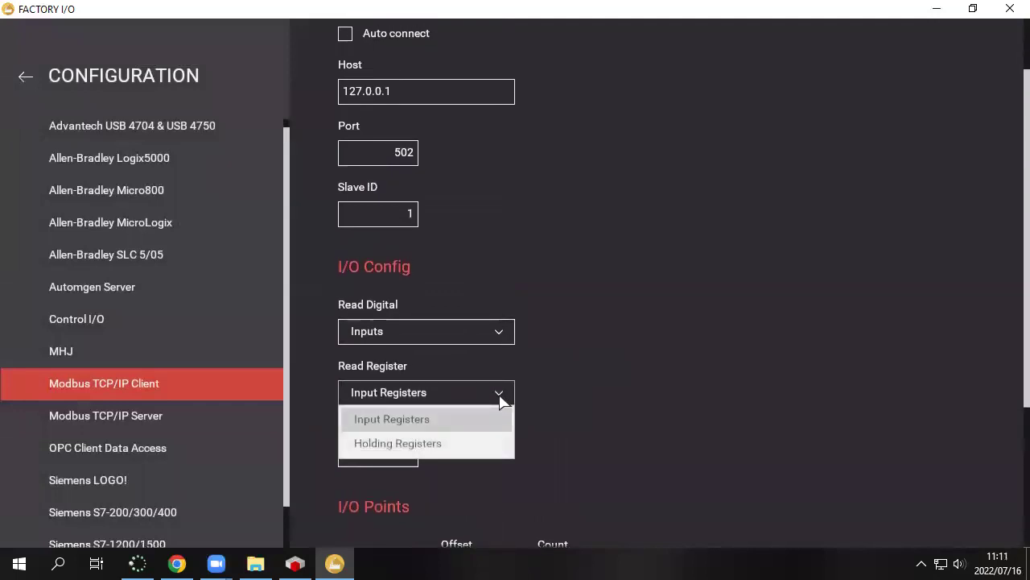
left_click(499, 394)
scroll(587, 432, "down", 4)
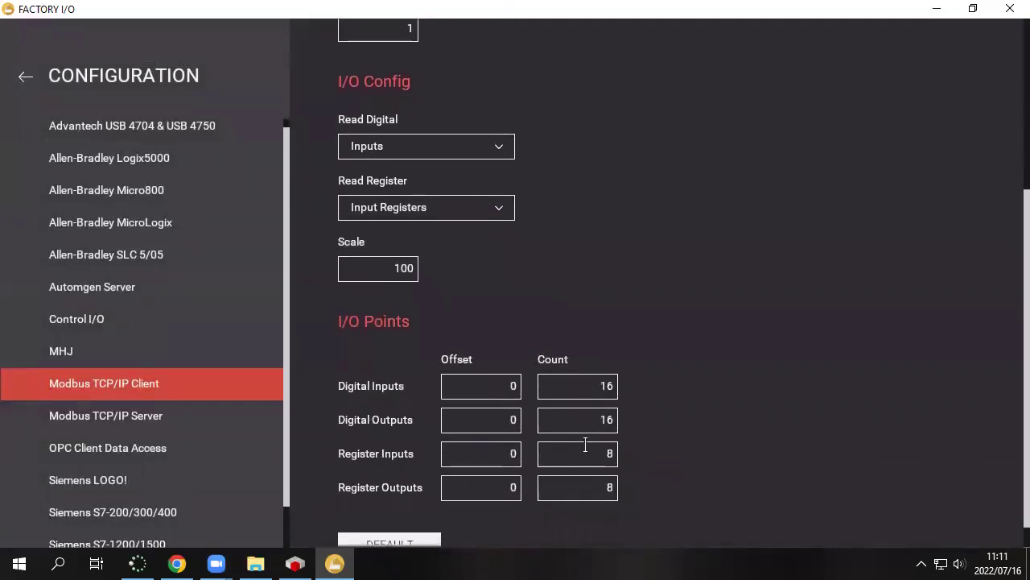
scroll(585, 445, "down", 1)
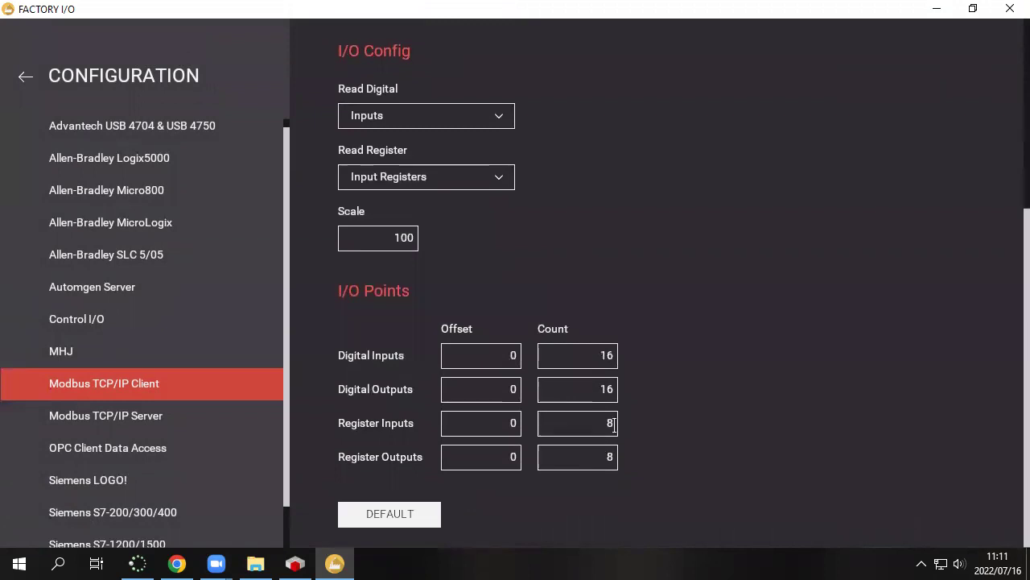
type("0")
double_click(611, 457)
left_click(24, 72)
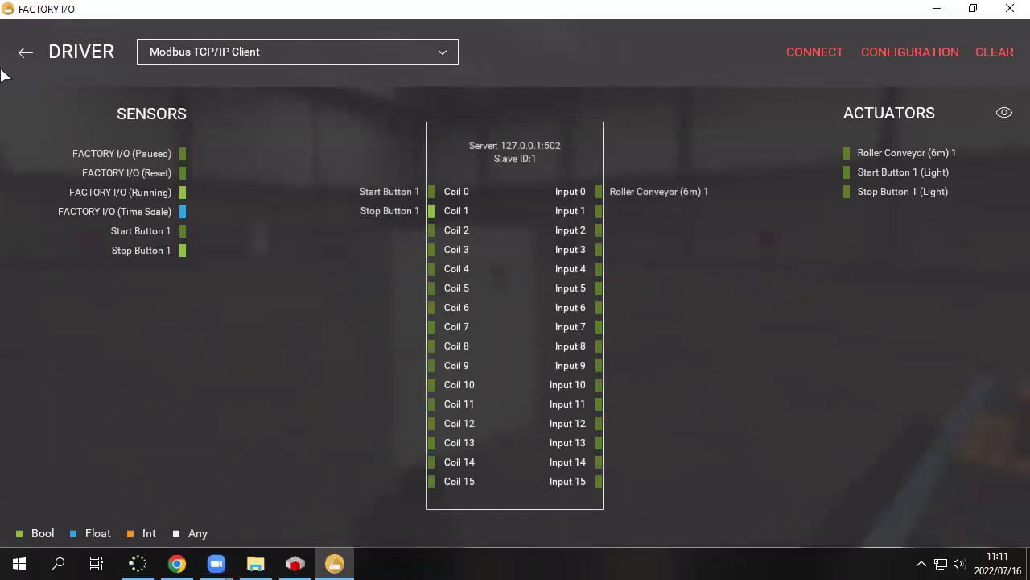
- Return to the 3D scene and reset the simulation so the pallet goes back to the conveyor's start
left_click(25, 52)
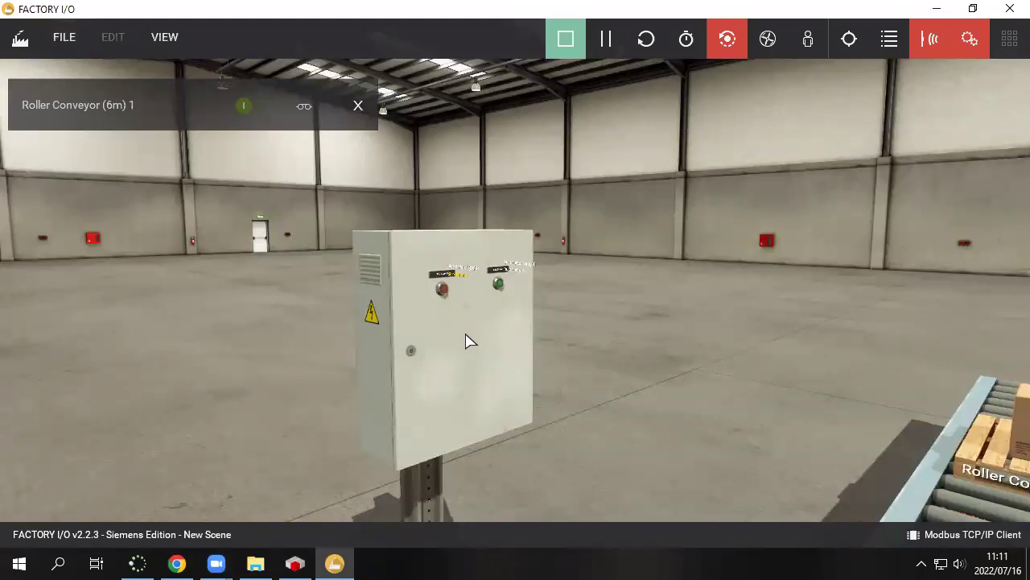
scroll(958, 172, "down", 5)
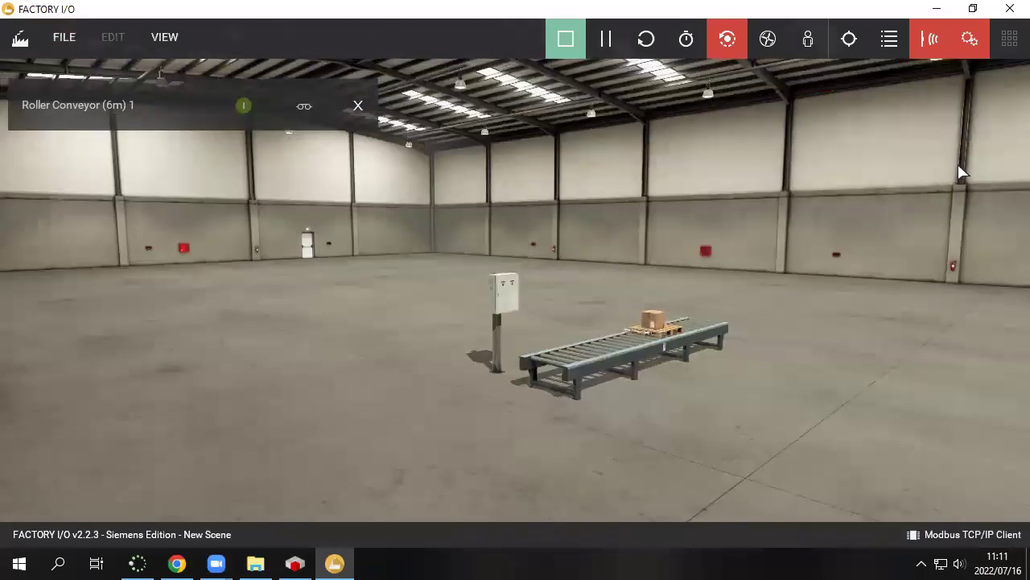
scroll(723, 245, "up", 2)
scroll(722, 246, "up", 2)
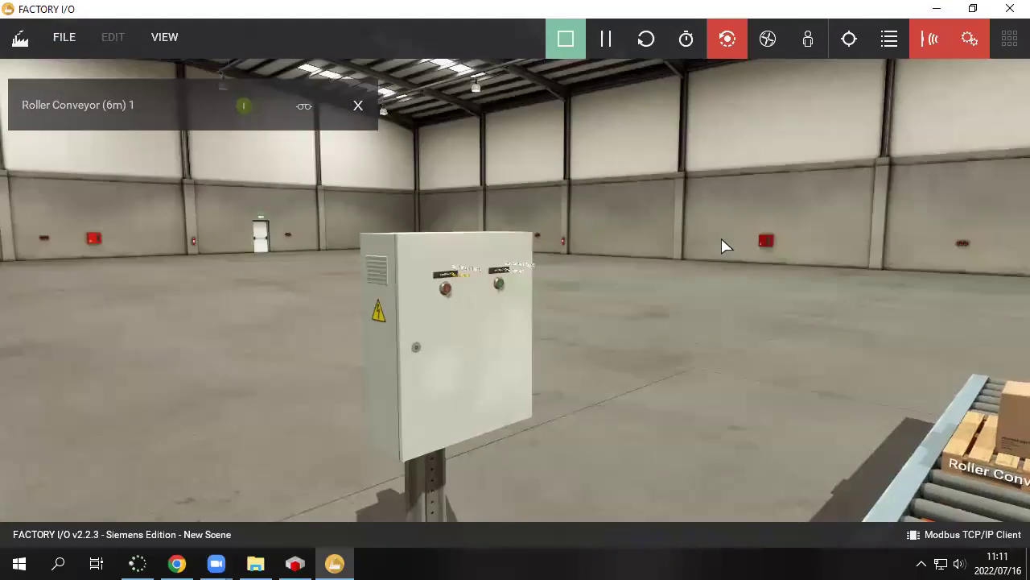
scroll(722, 245, "down", 4)
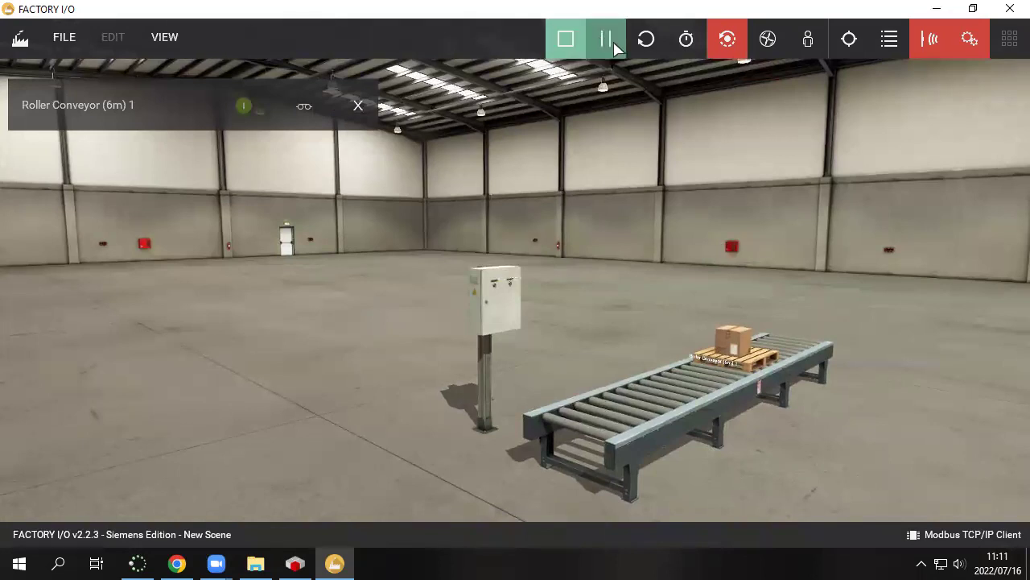
left_click(644, 39)
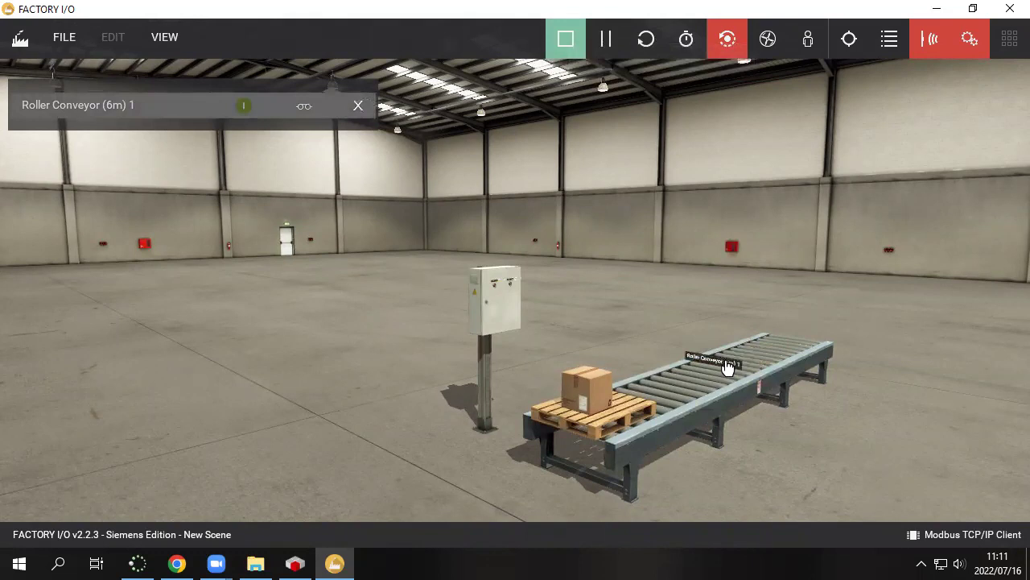
- Inject an On failure on the roller conveyor to carry the pallet forward a short distance, and clear the failure
left_click(303, 108)
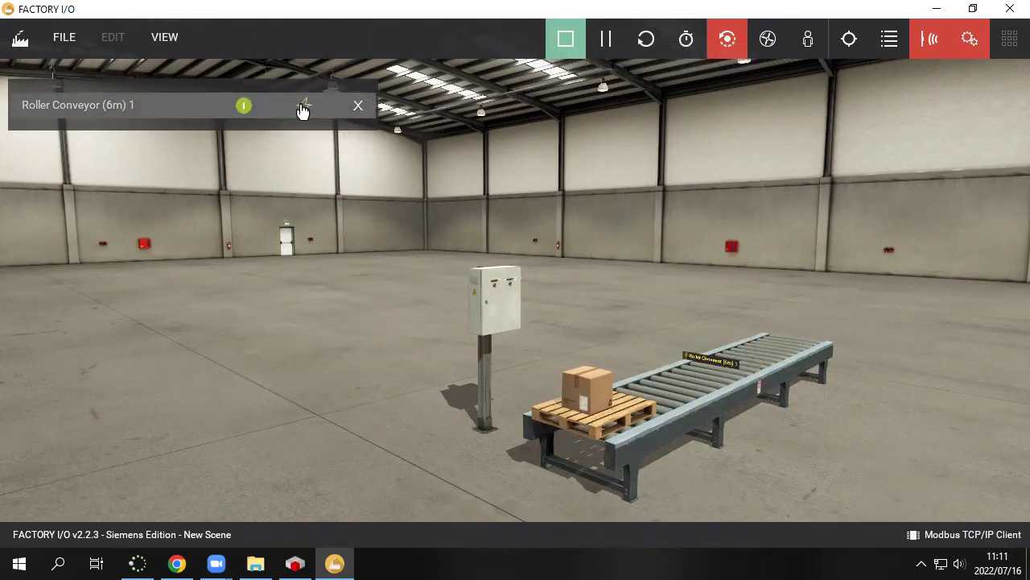
left_click(303, 109)
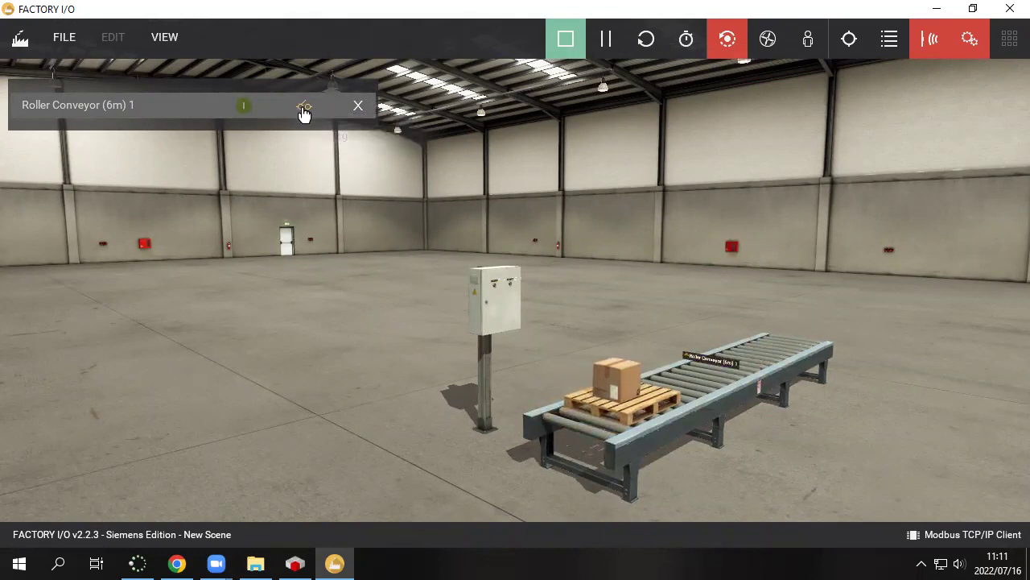
left_click(306, 109)
scroll(405, 186, "down", 3)
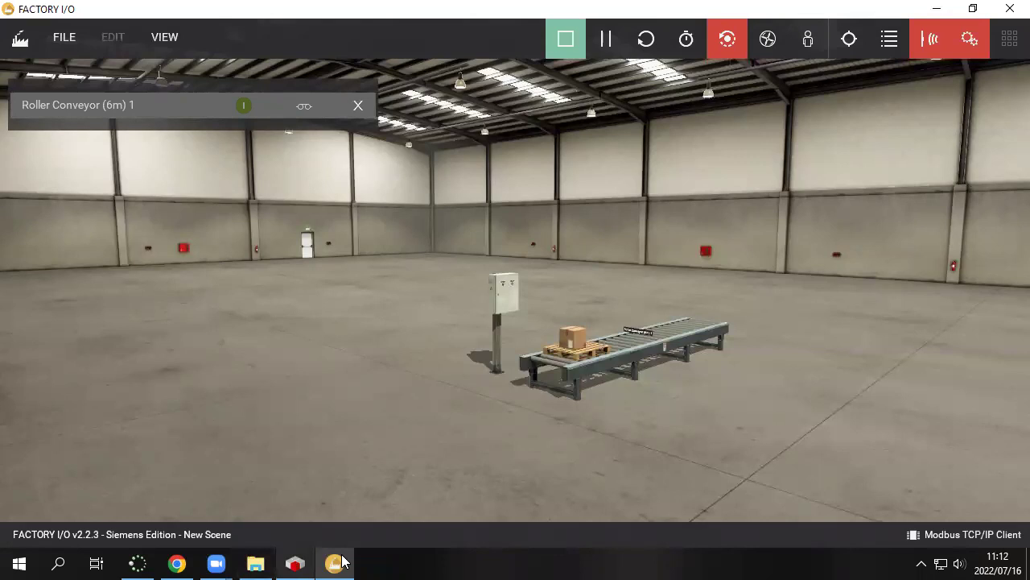
- Switch to CODESYS and start a new project named Untitled1 from the Standard project template
mouse_move(299, 562)
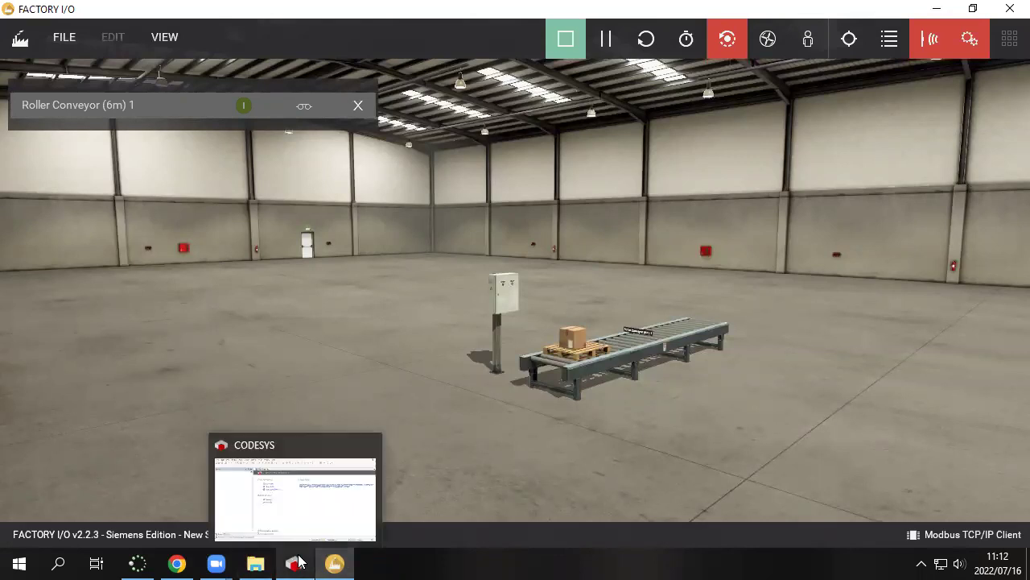
left_click(302, 500)
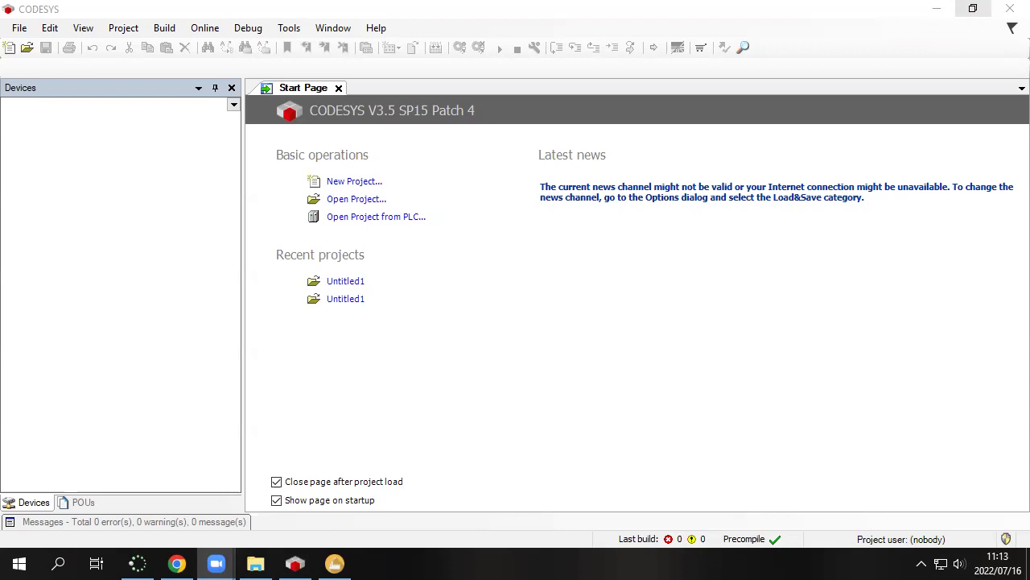
left_click(356, 183)
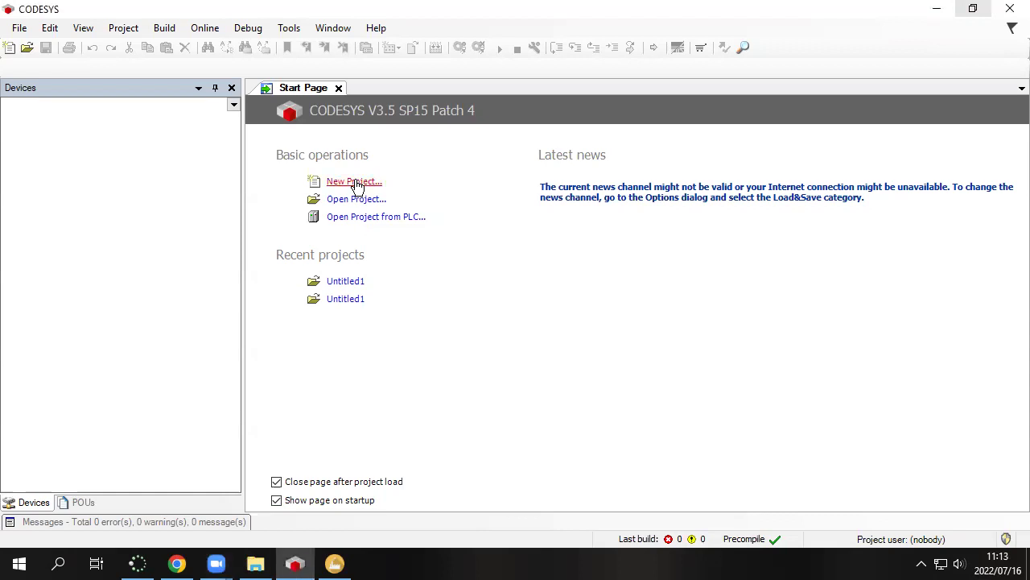
left_click(356, 183)
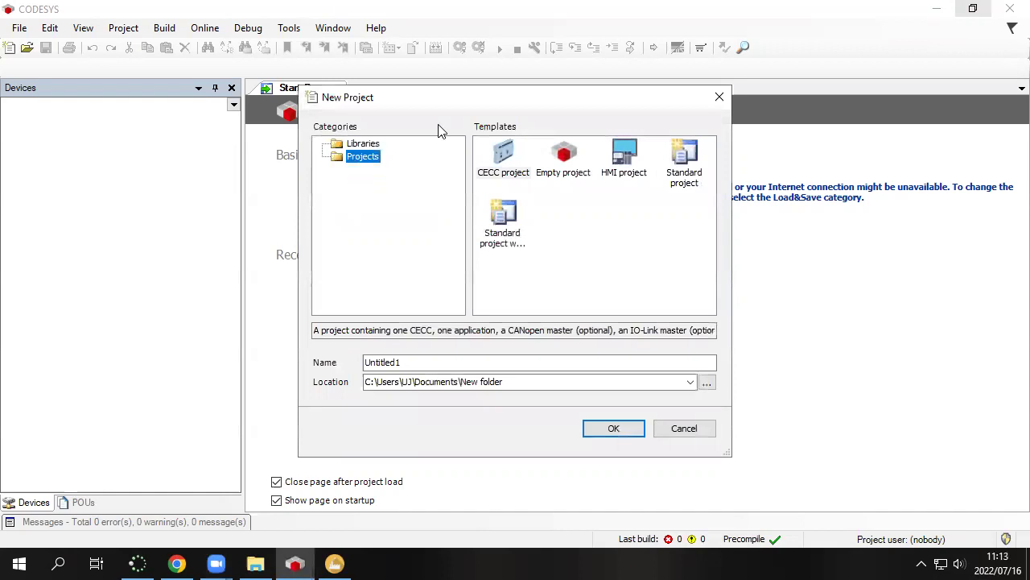
left_click(602, 256)
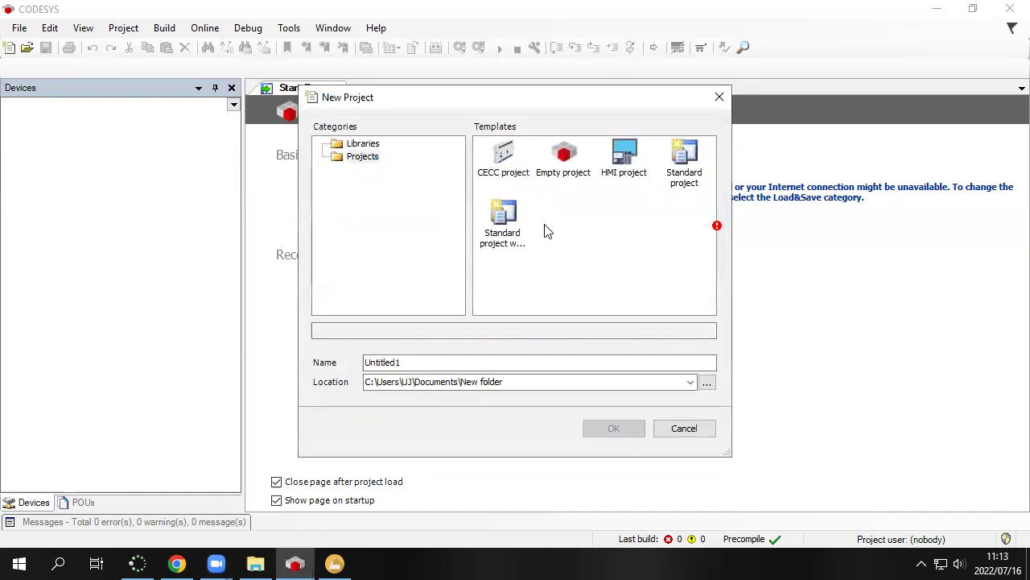
left_click(684, 161)
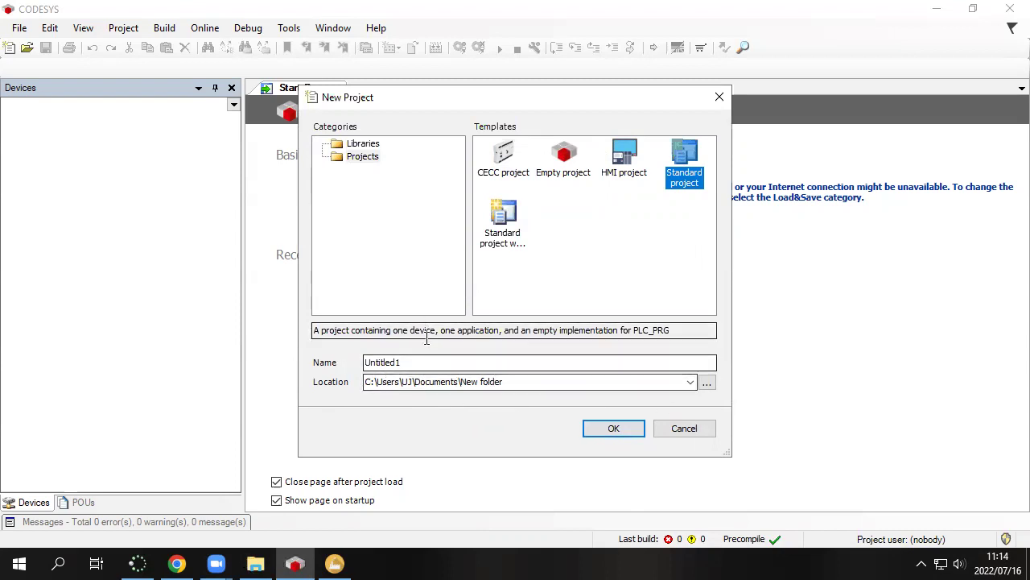
double_click(408, 364)
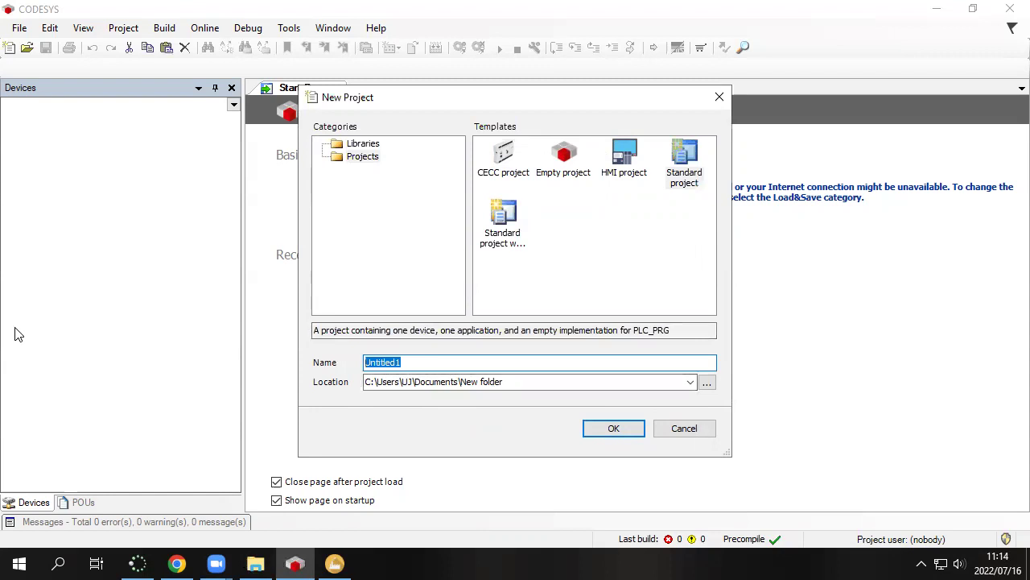
left_click(613, 428)
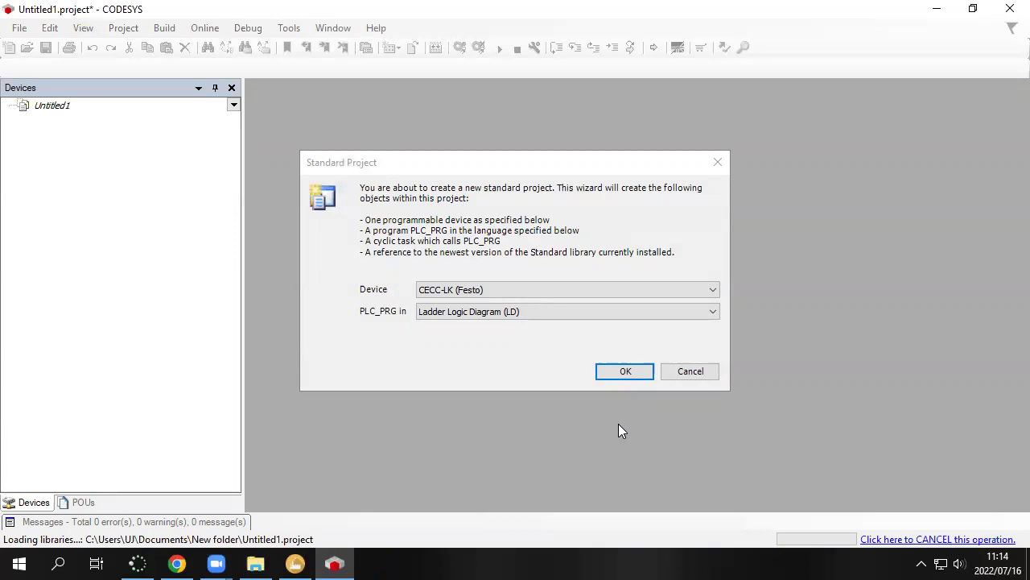
- Create the standard project with CODESYS Control Win V3 as the device and PLC_PRG in Ladder Logic Diagram (LD)
left_click(527, 290)
left_click(528, 294)
left_click(529, 295)
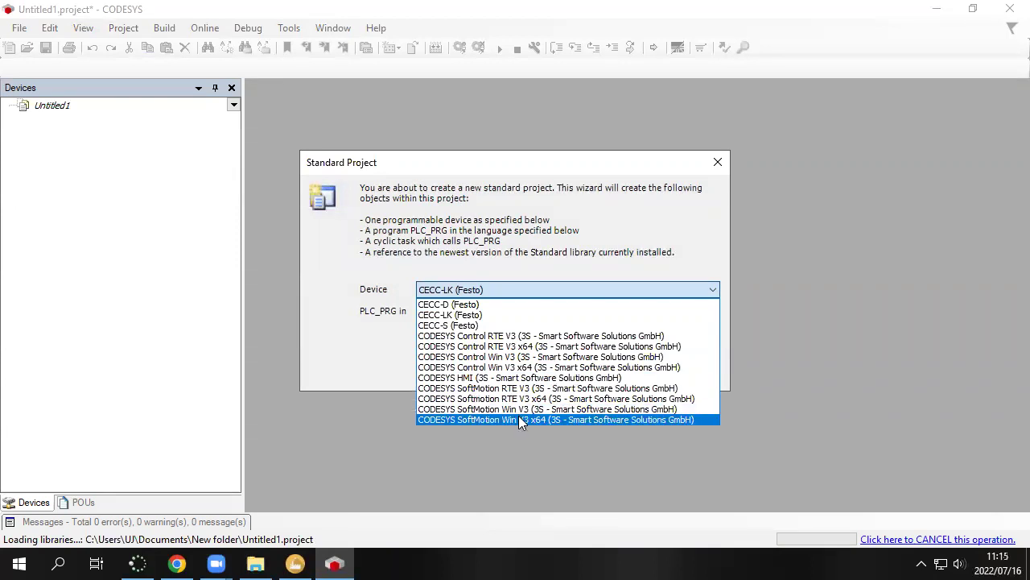
left_click(555, 290)
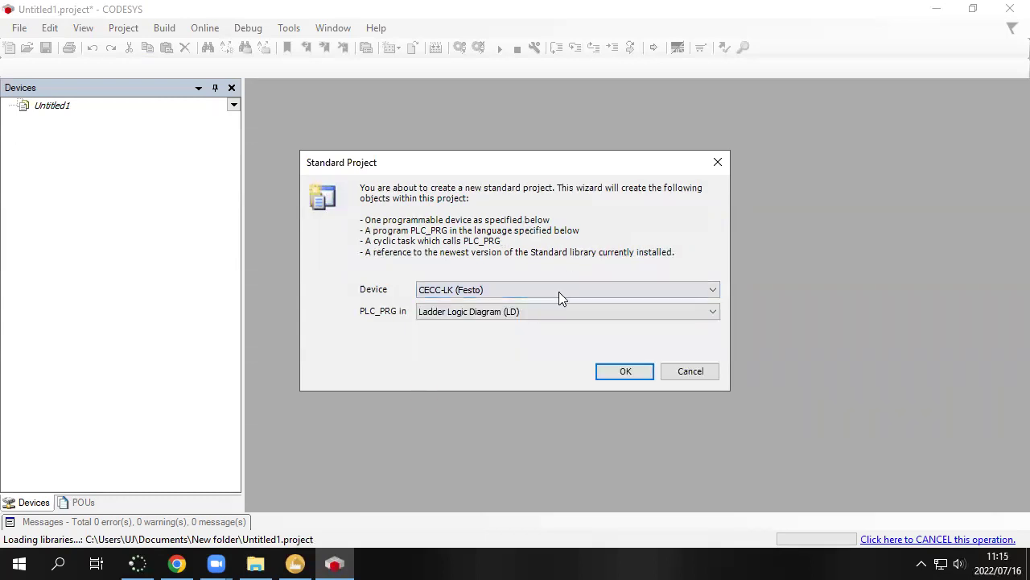
left_click(535, 288)
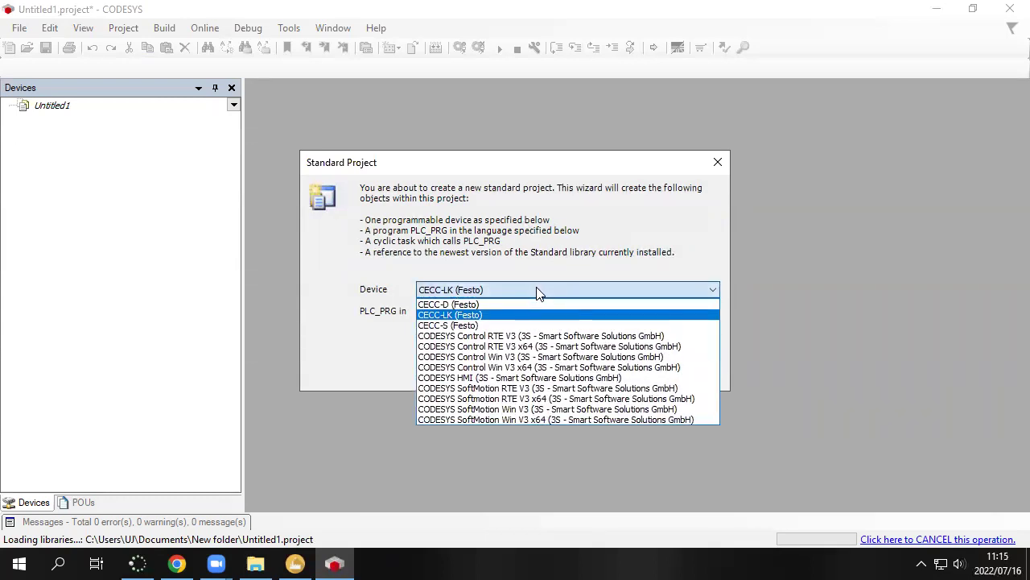
left_click(528, 359)
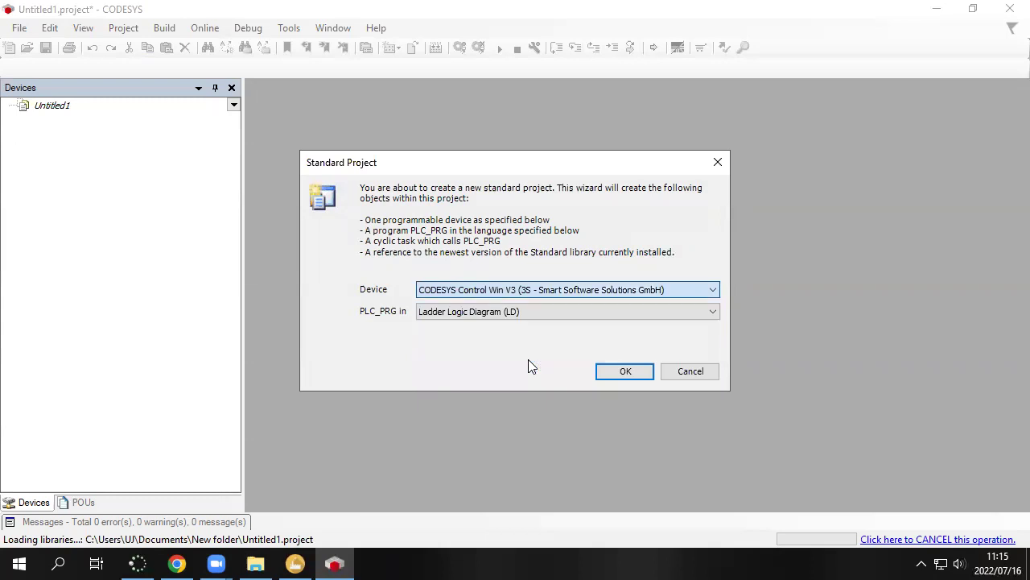
left_click(483, 312)
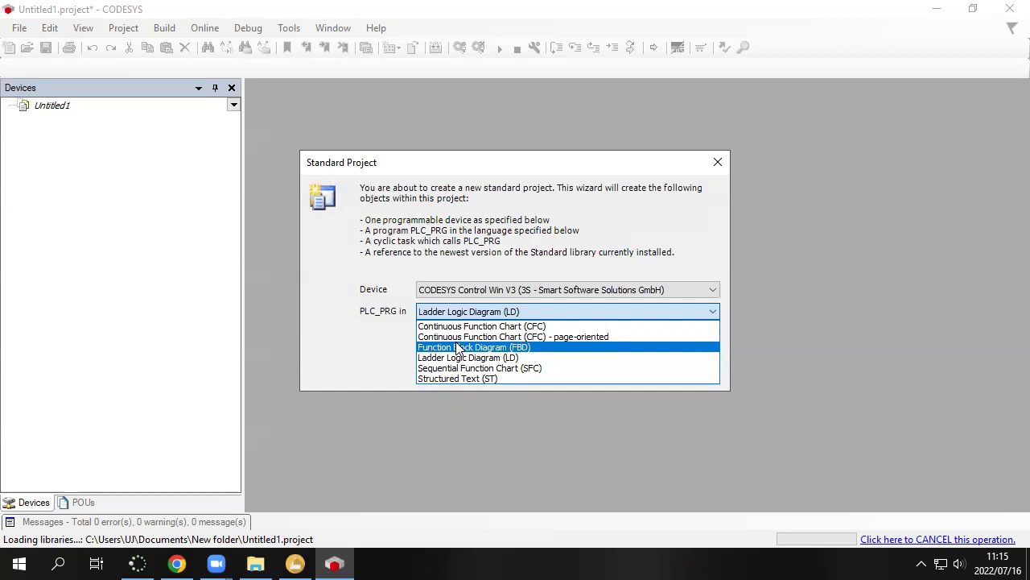
left_click(533, 228)
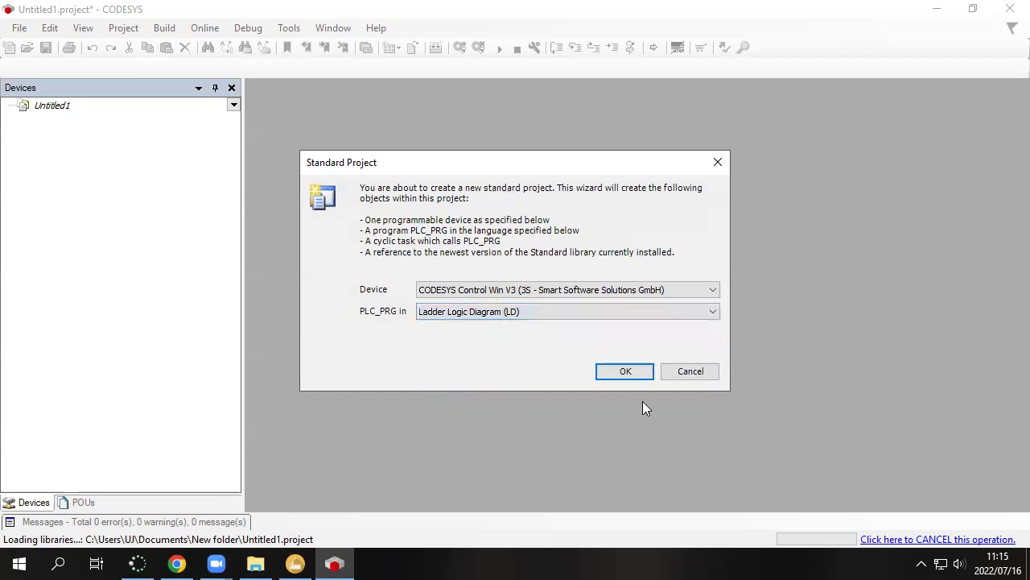
left_click(610, 372)
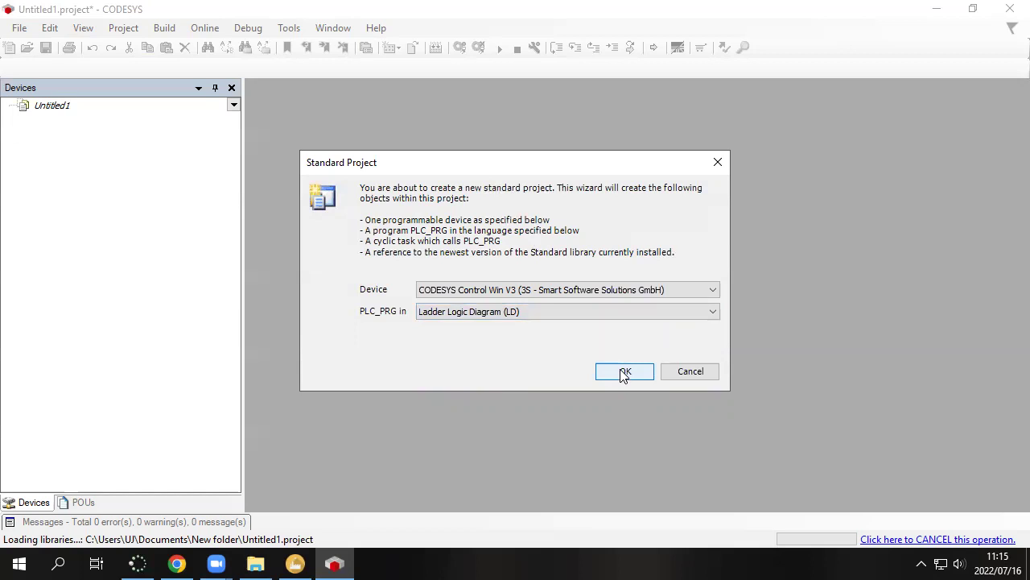
left_click(624, 373)
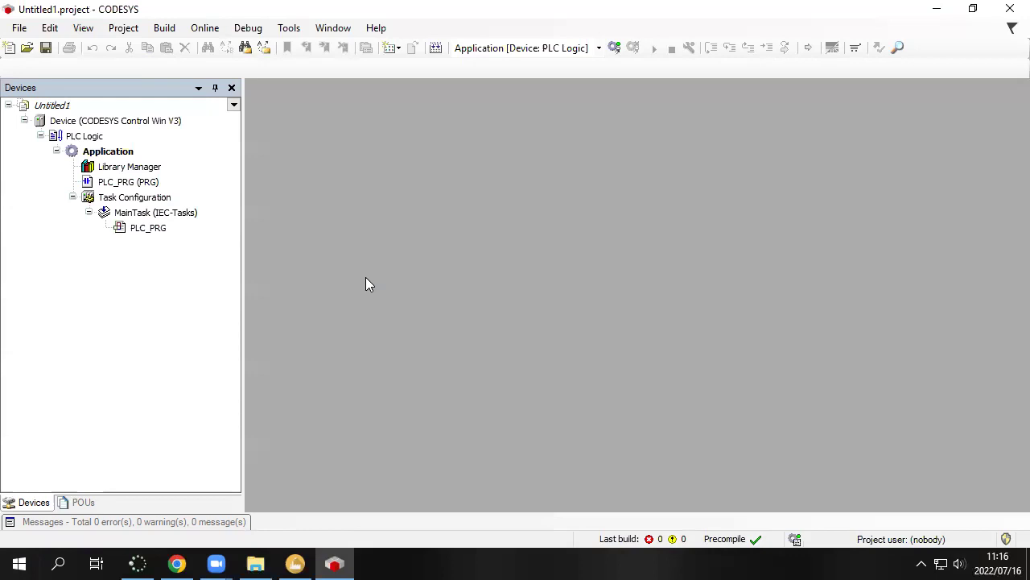
- Append an Ethernet adapter from the Fieldbuses category to the CODESYS Control Win V3 device
left_click(117, 122)
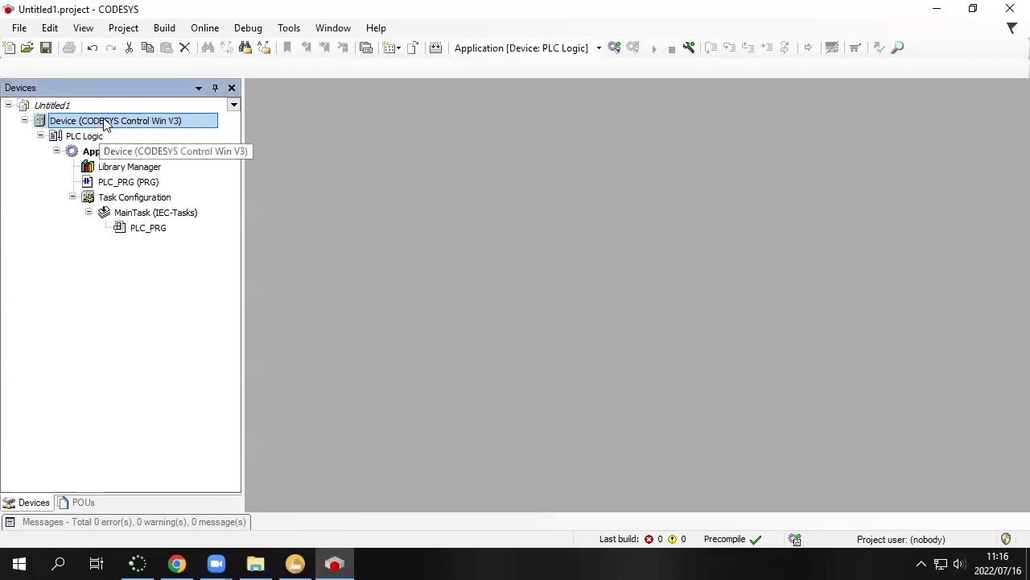
right_click(108, 122)
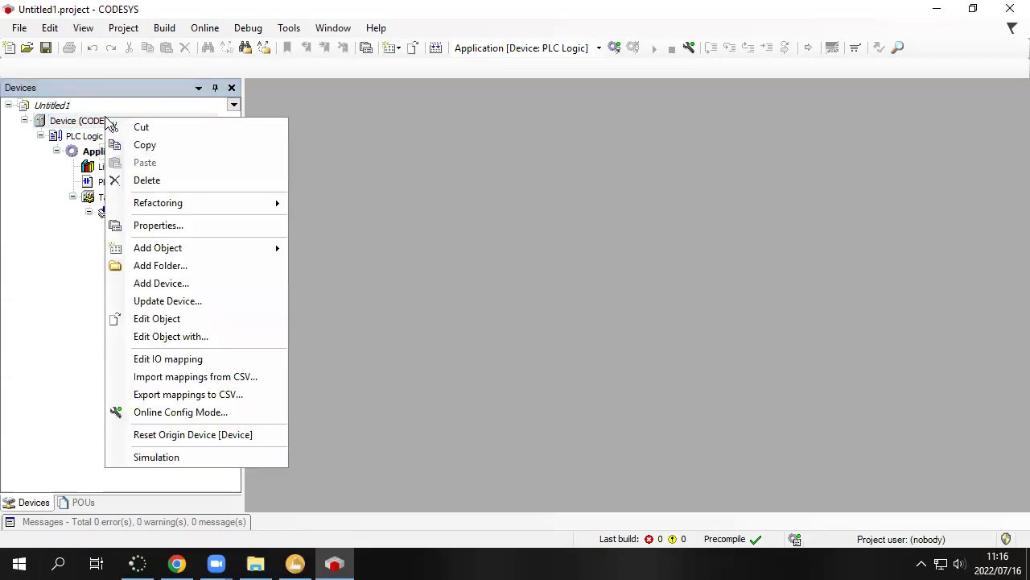
left_click(198, 292)
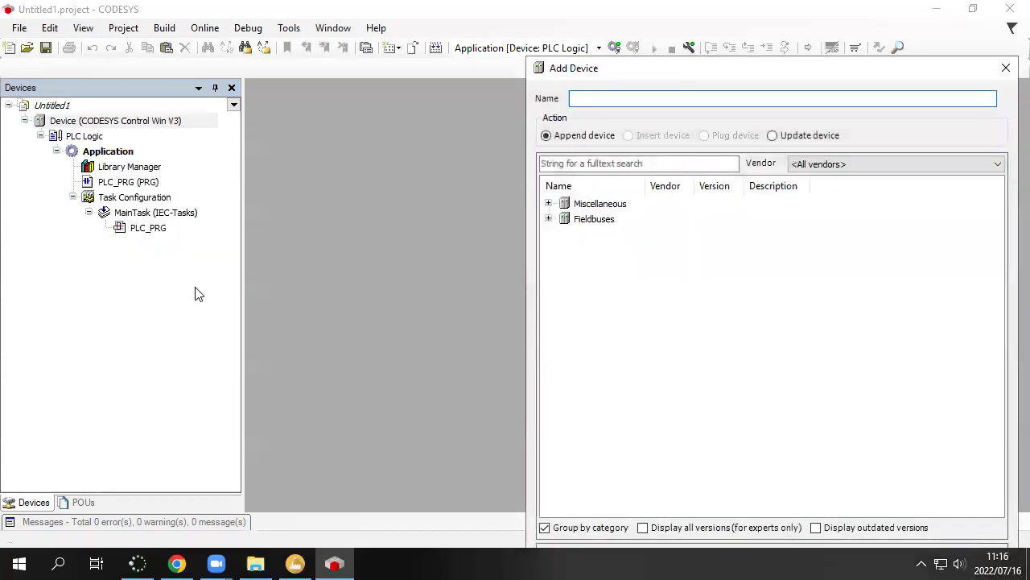
left_click_drag(669, 80, 346, 21)
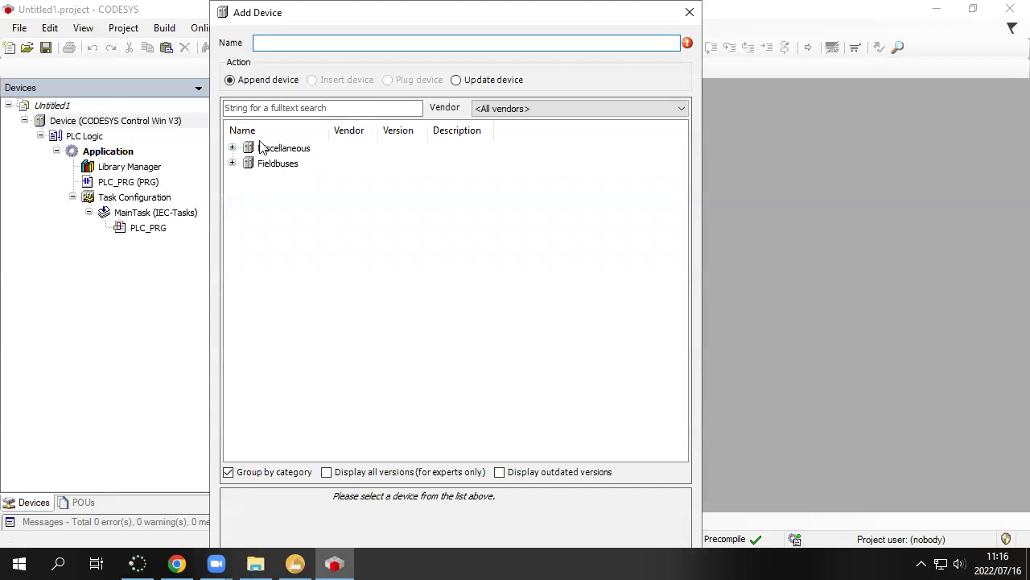
left_click(232, 163)
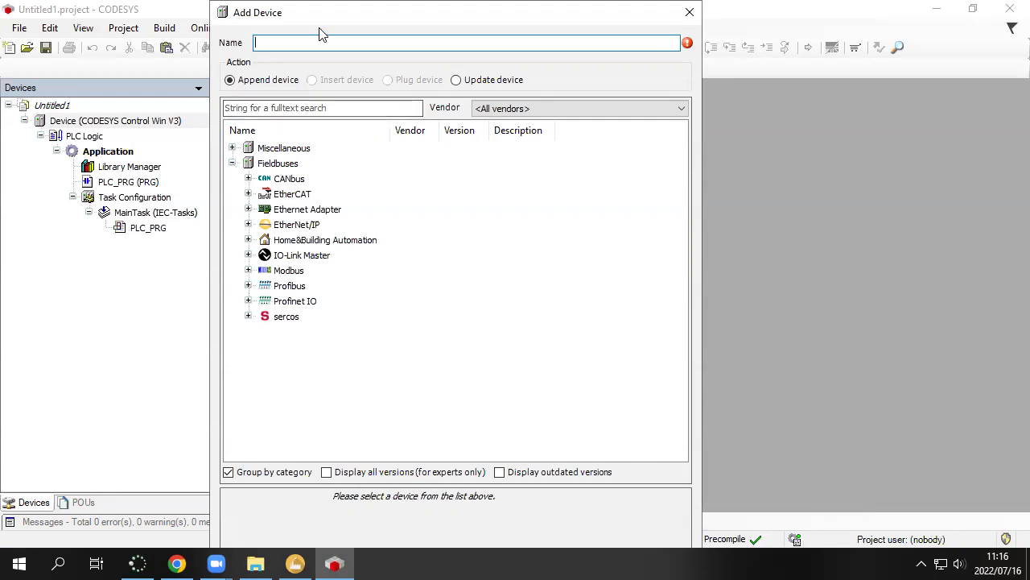
left_click(248, 209)
left_click(306, 227)
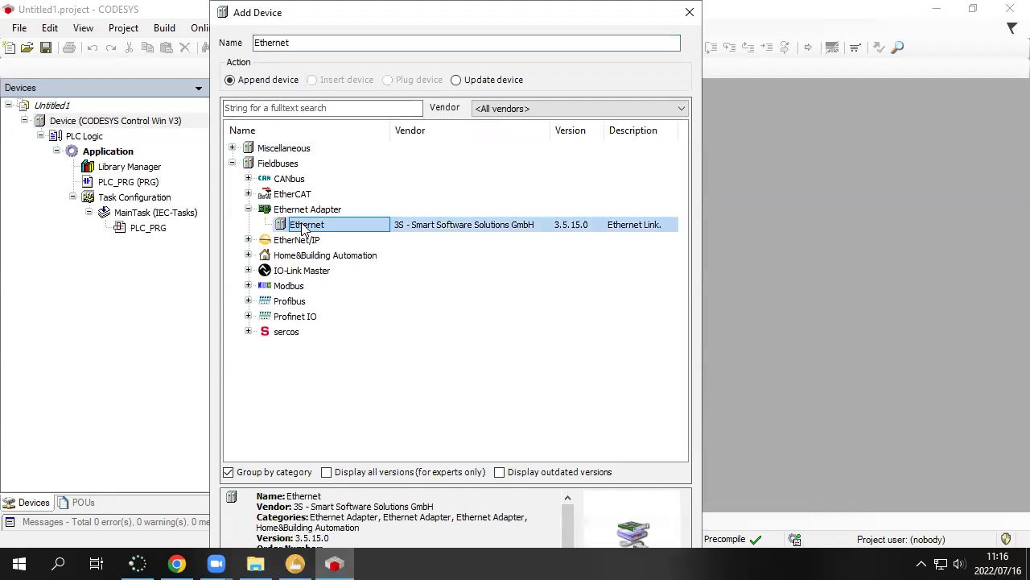
left_click_drag(507, 9, 539, 35)
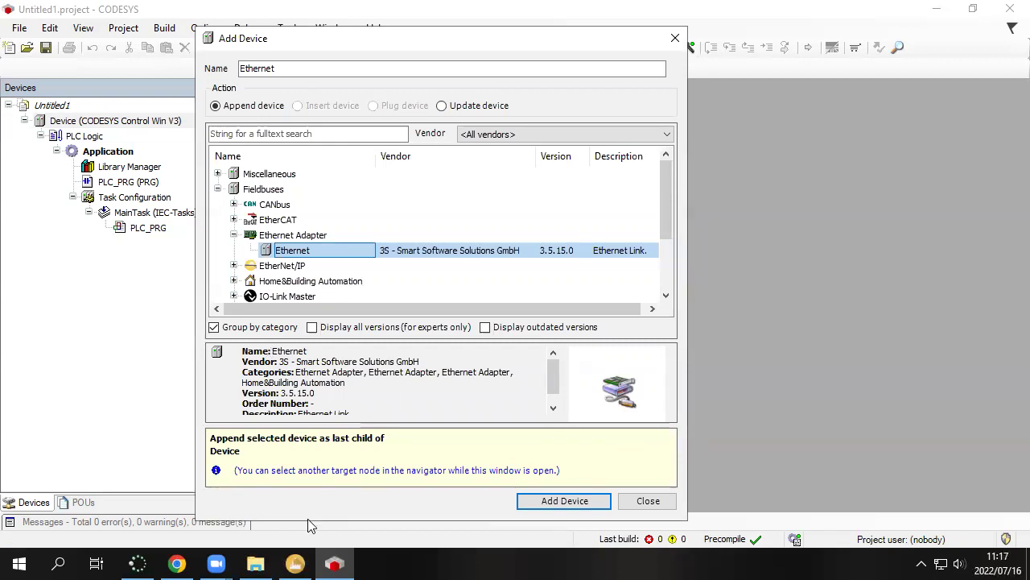
left_click(544, 501)
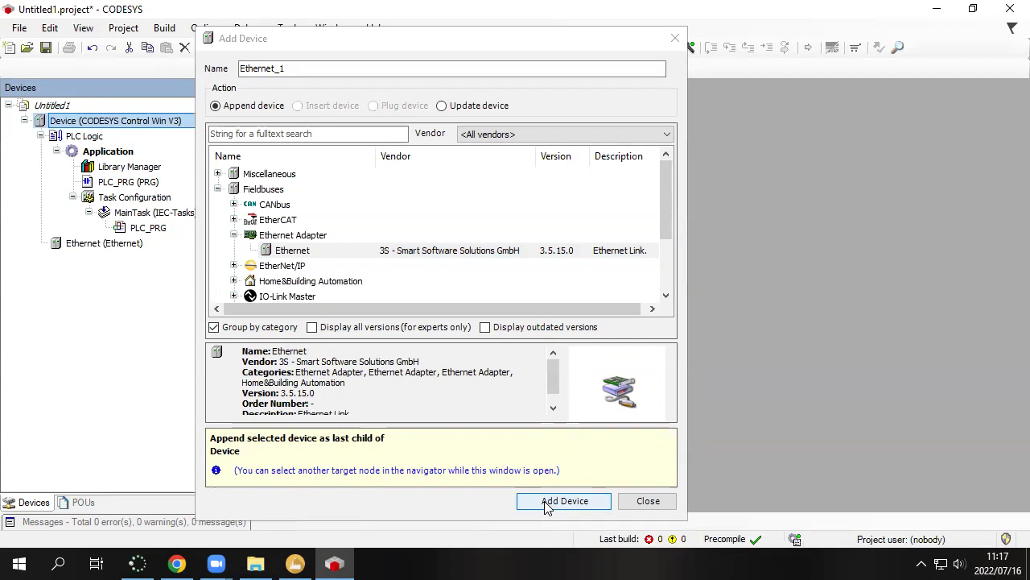
- Append a ModbusTCP Slave Device beneath the Ethernet adapter and finish adding devices
scroll(403, 286, "down", 2)
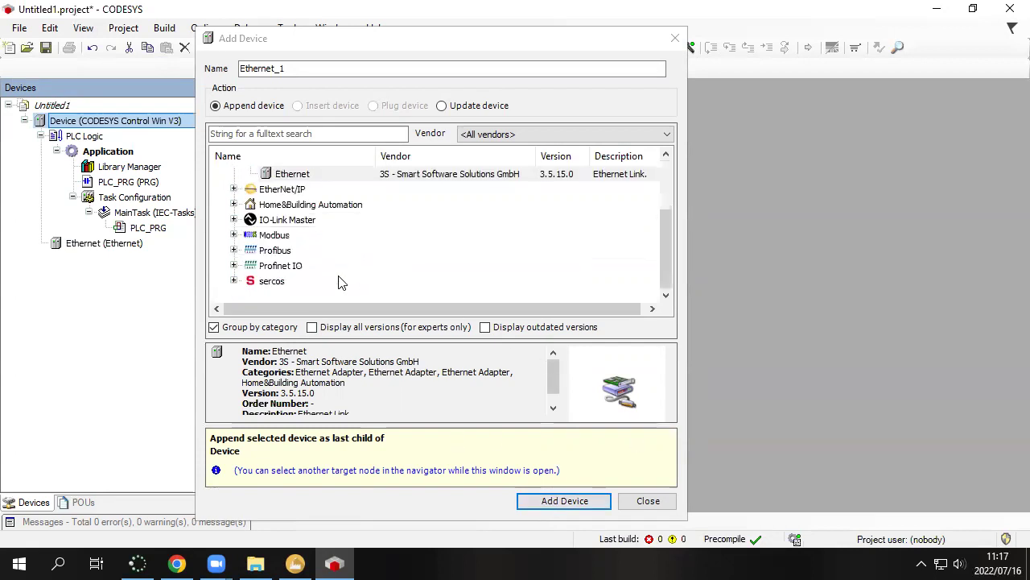
left_click(96, 244)
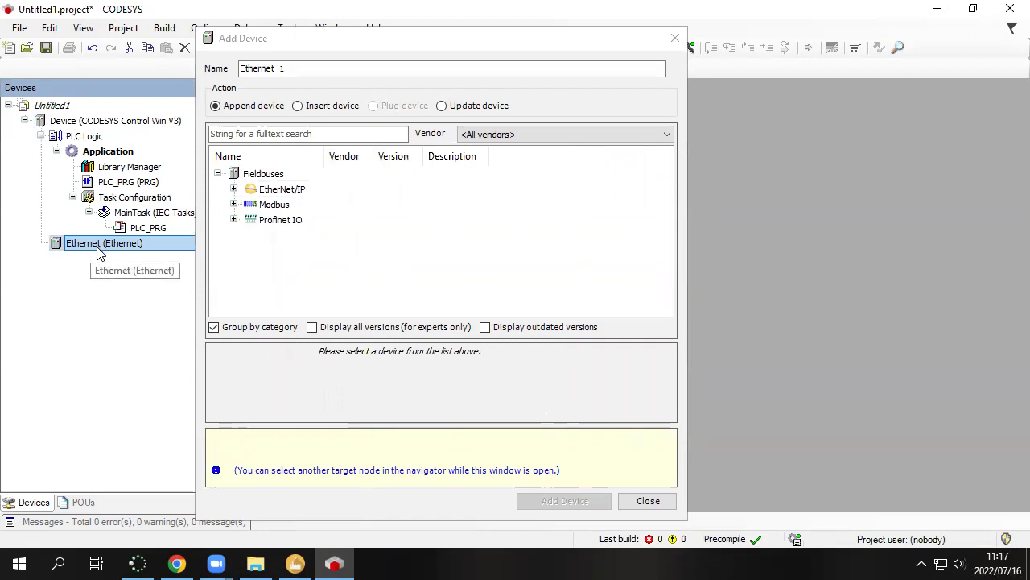
left_click(234, 204)
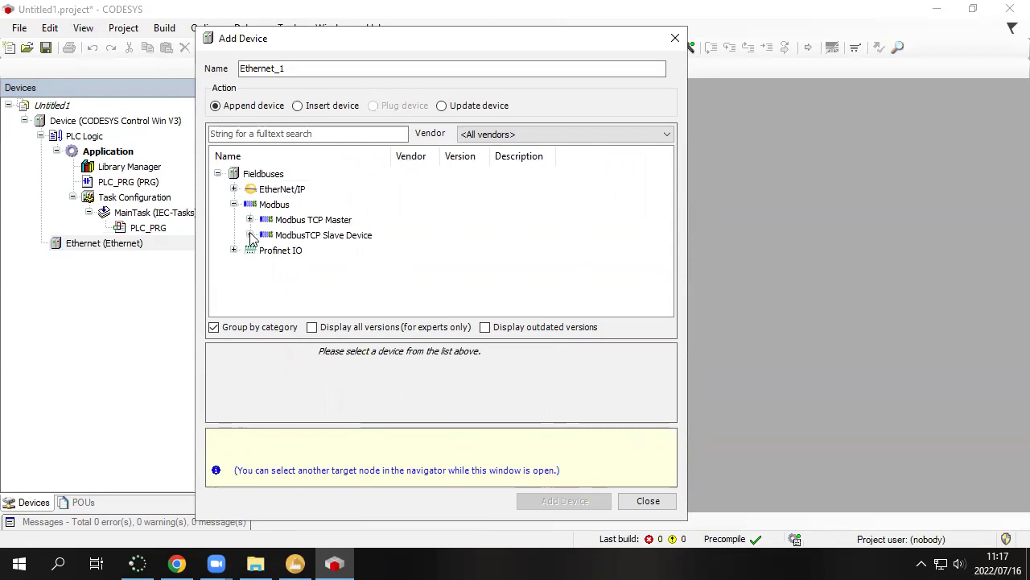
left_click(251, 236)
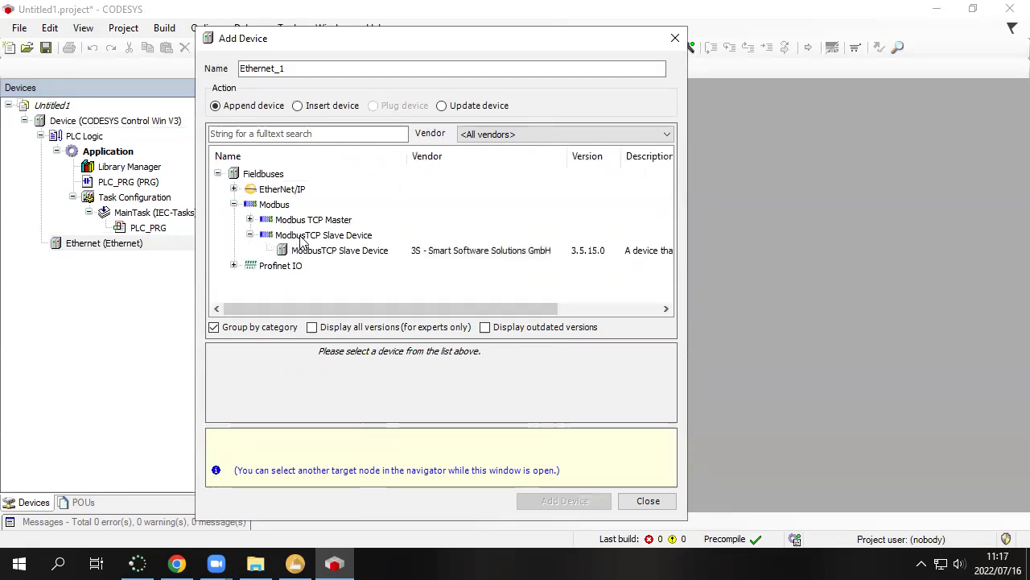
left_click(320, 254)
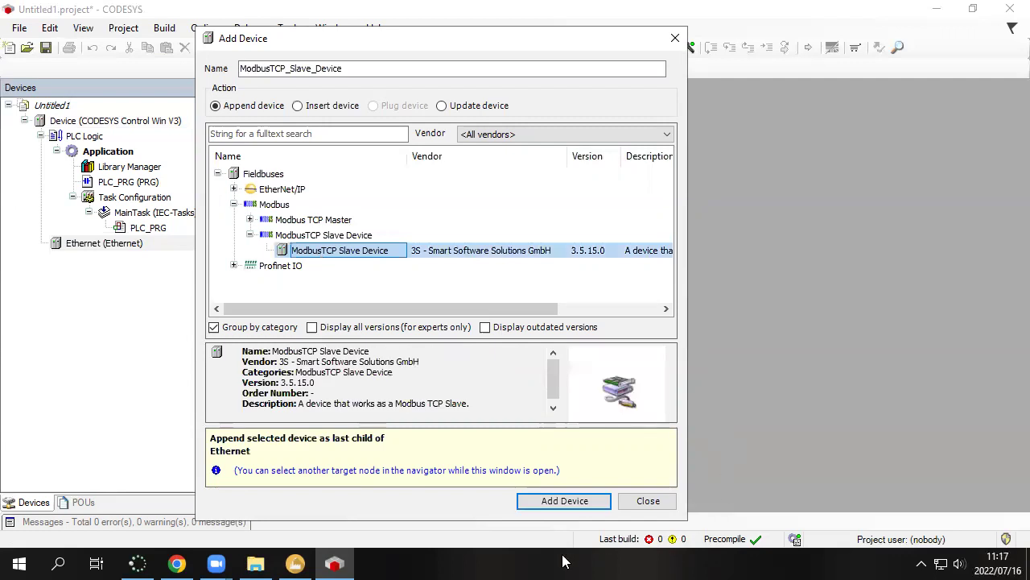
left_click(568, 500)
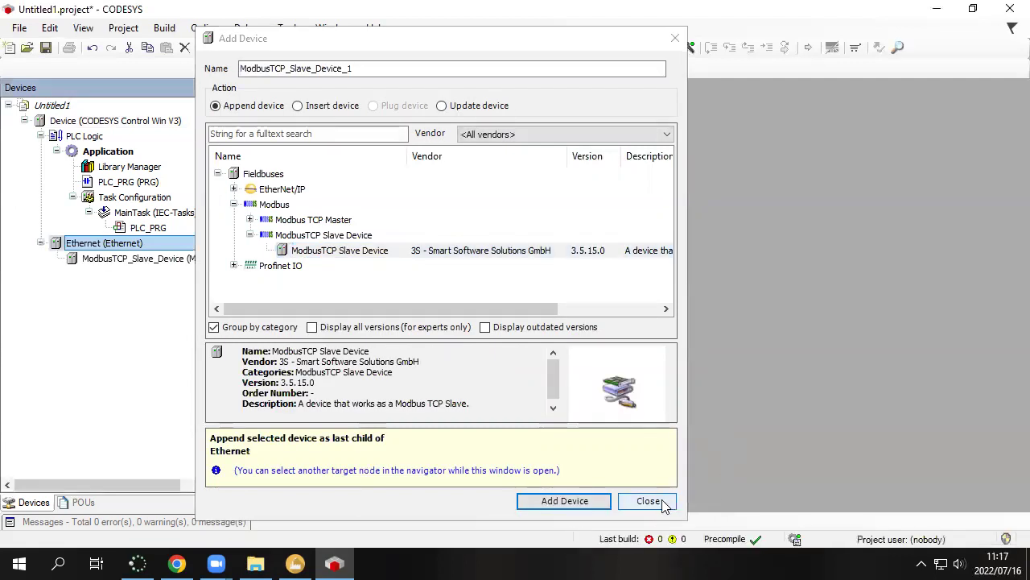
left_click(651, 499)
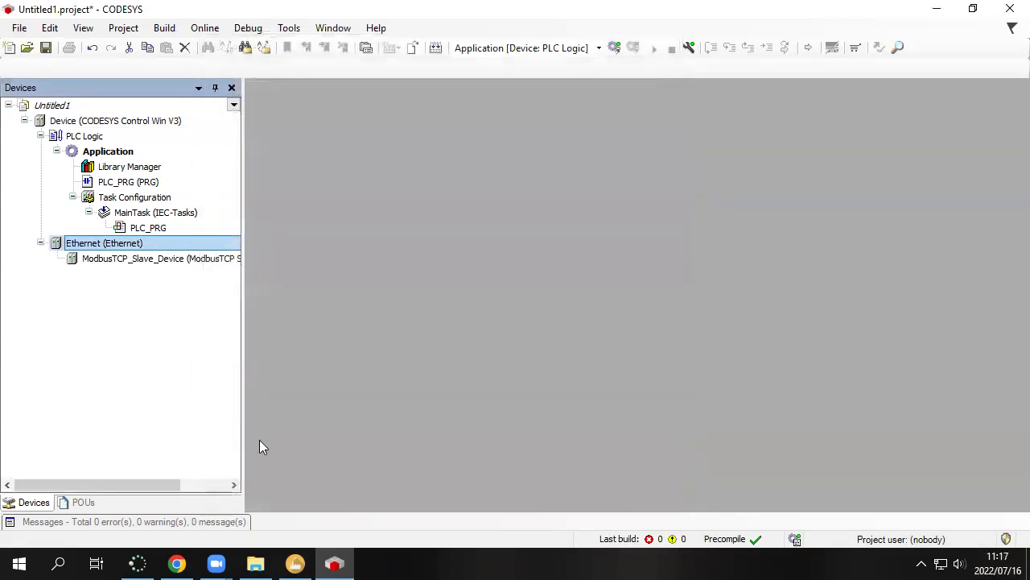
- Check the CODESYS Control Win runtime's control options and show its version information
left_click(115, 136)
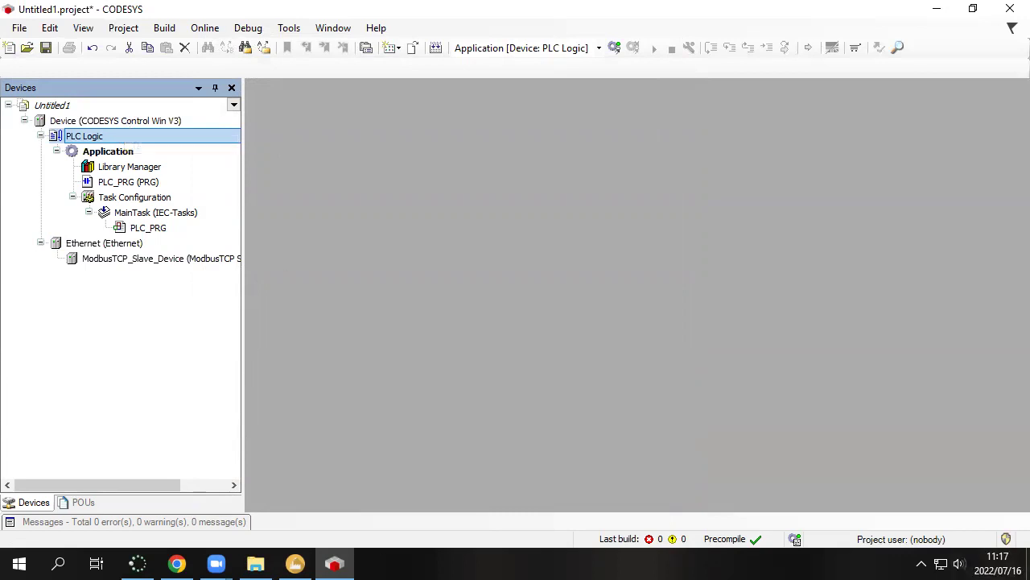
left_click(922, 562)
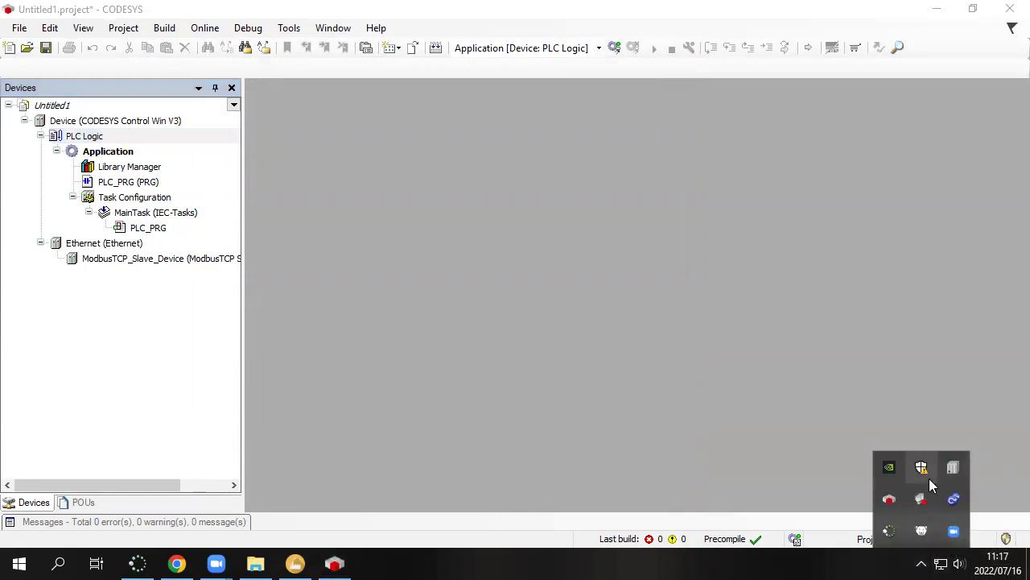
right_click(952, 471)
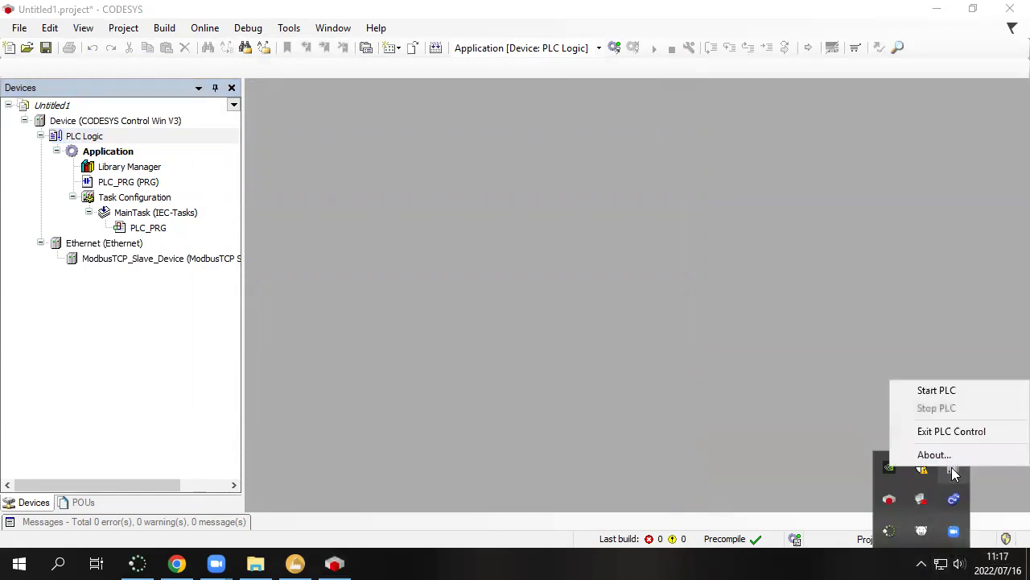
left_click(924, 562)
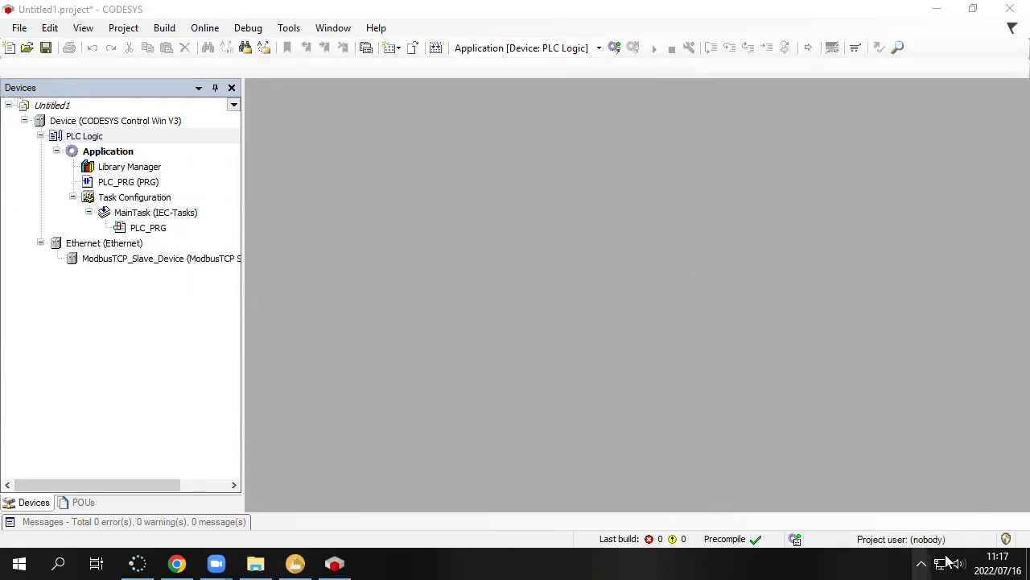
left_click(925, 561)
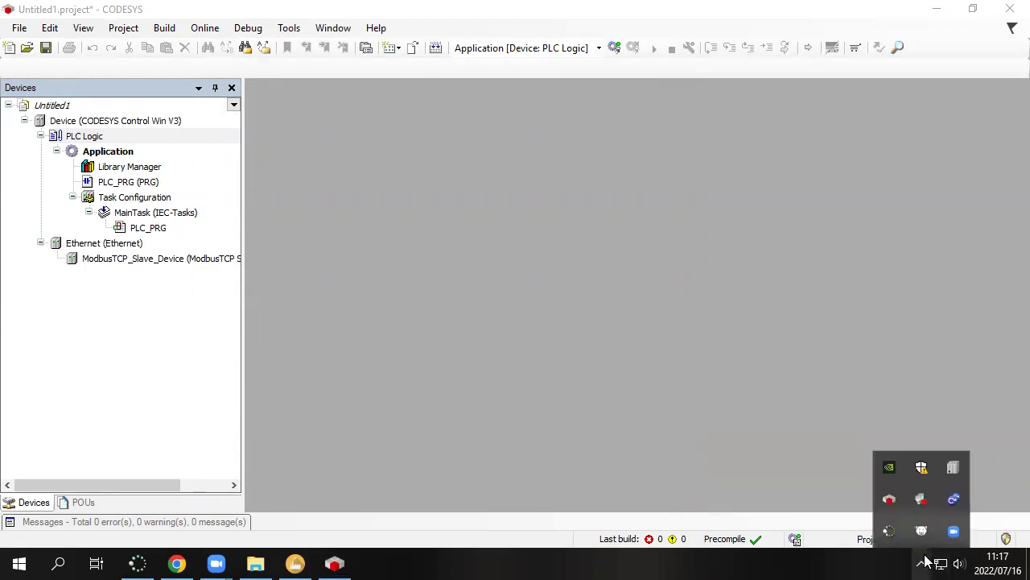
right_click(952, 470)
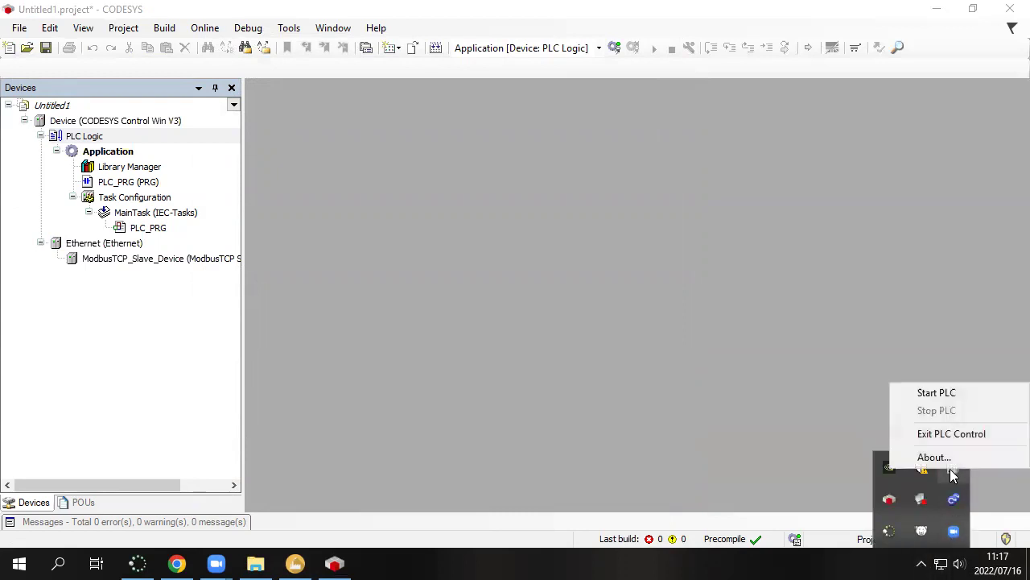
left_click(958, 456)
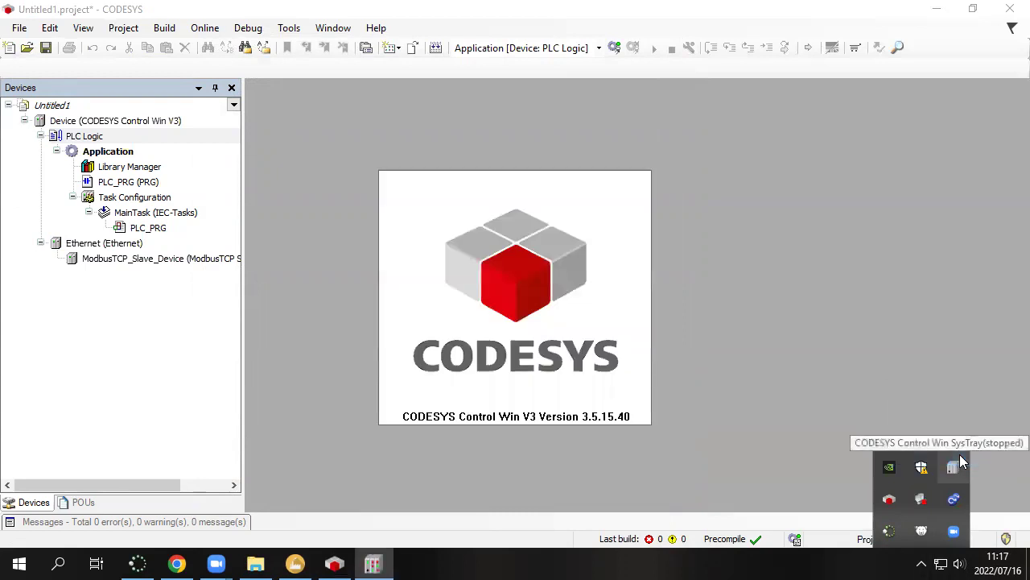